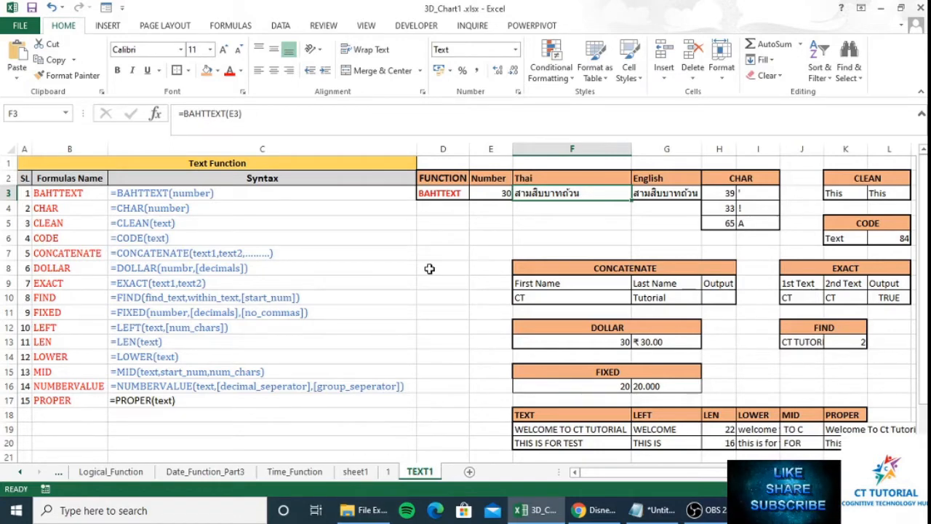
# - Enter =BAHTTEXT(E3) in F3 to spell the 30 in Thai baht wording
pyautogui.click(458, 195)
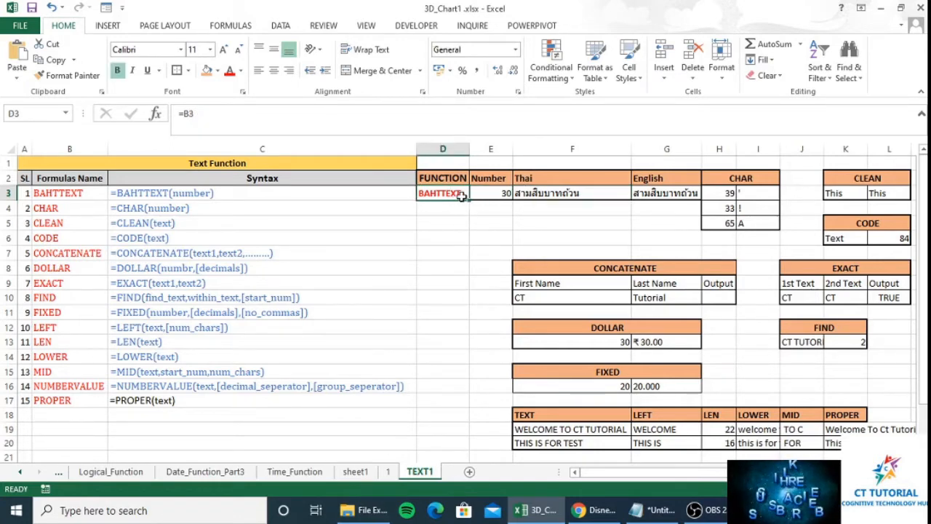
pyautogui.click(579, 189)
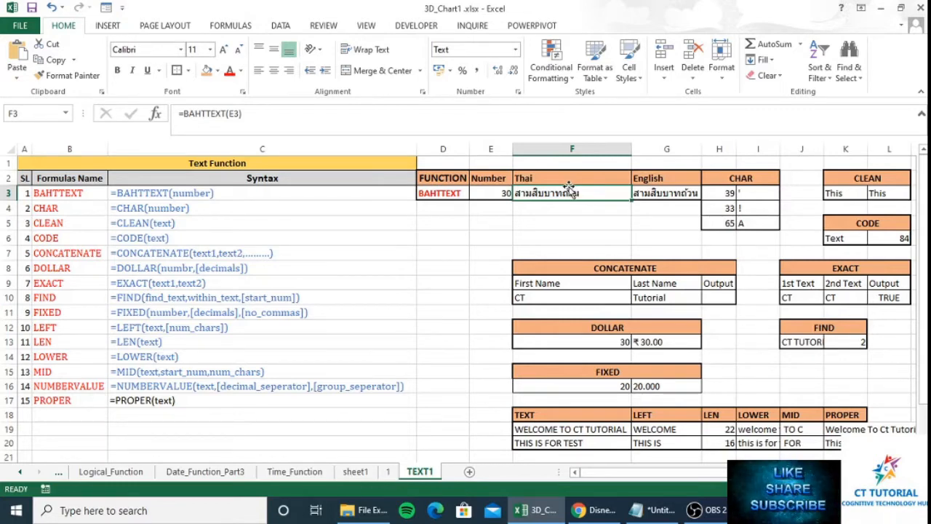
pyautogui.write('=')
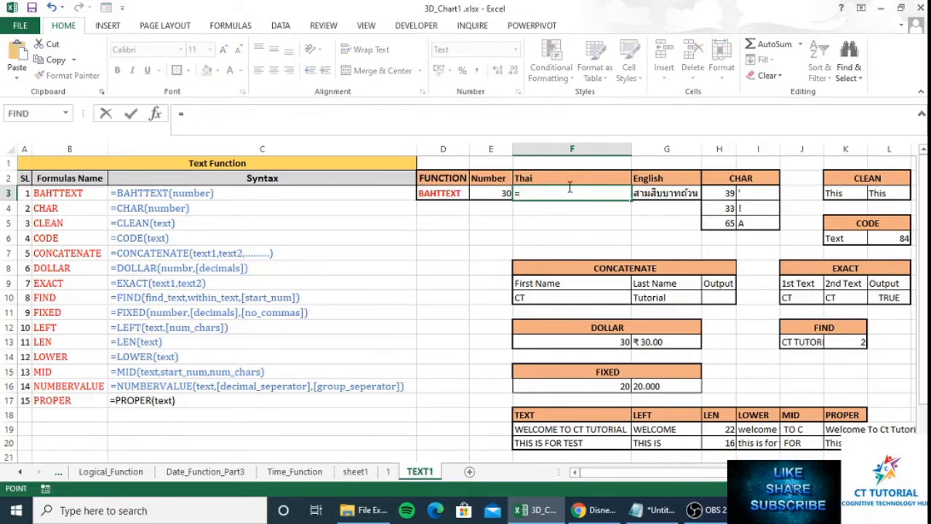
pyautogui.press('Left')
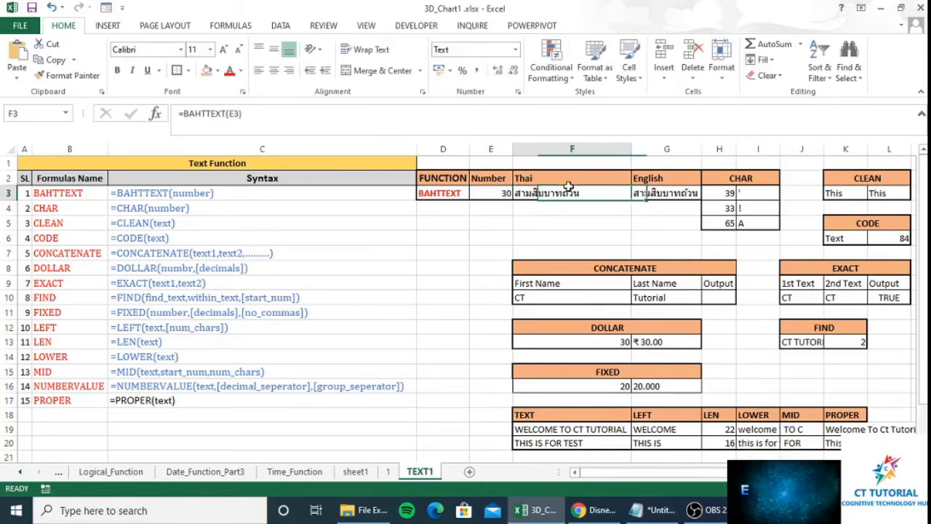
pyautogui.write('=')
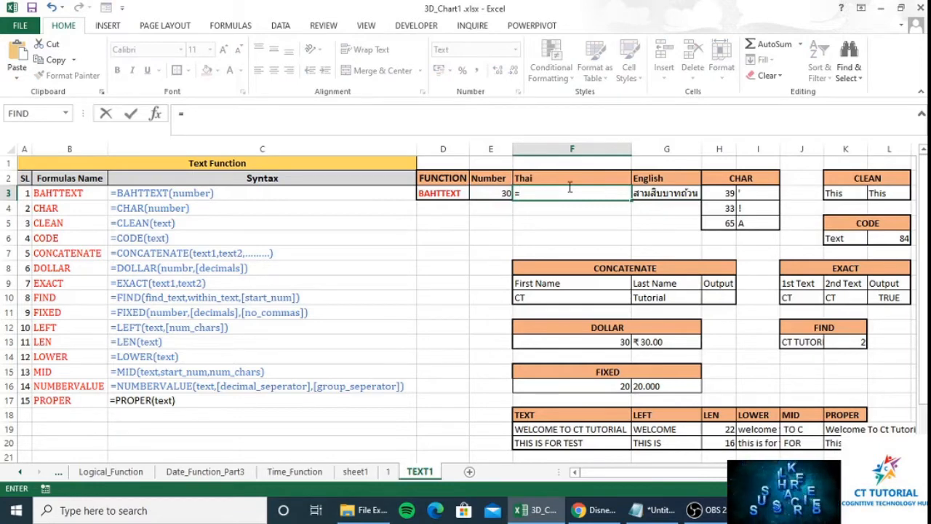
pyautogui.write('bh')
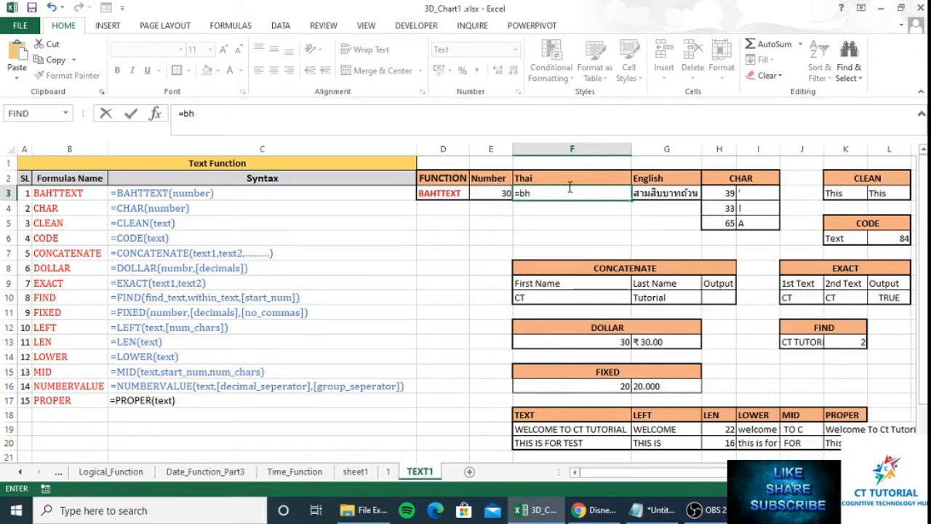
pyautogui.press('BackSpace')
pyautogui.write('a')
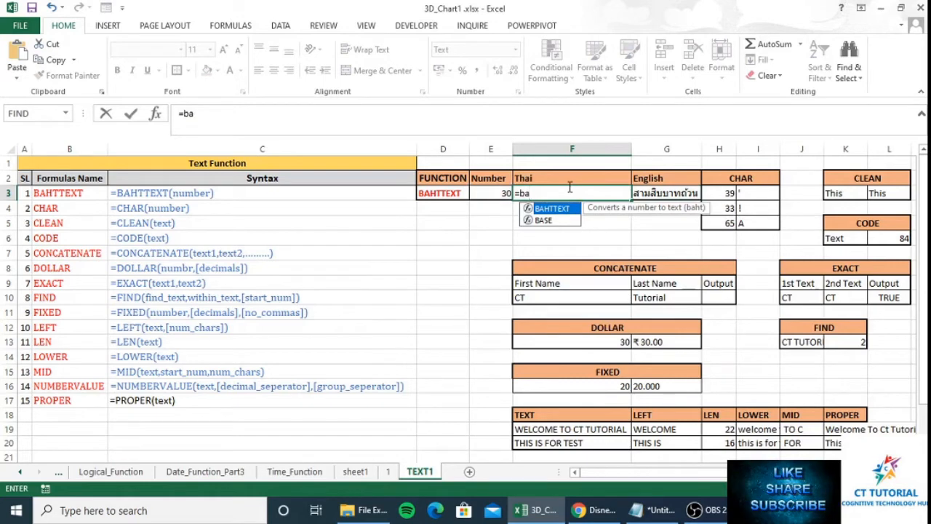
pyautogui.press('Tab')
pyautogui.press('Left')
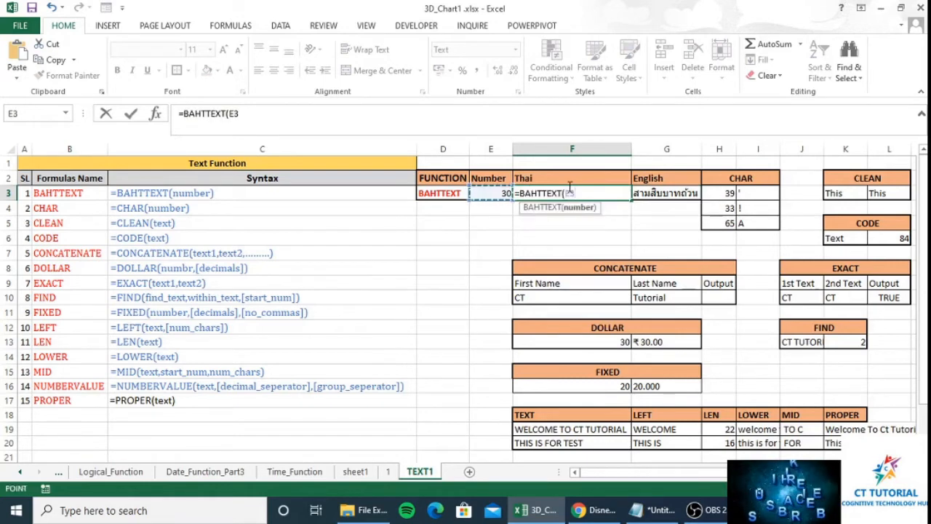
pyautogui.write(')')
pyautogui.press('Return')
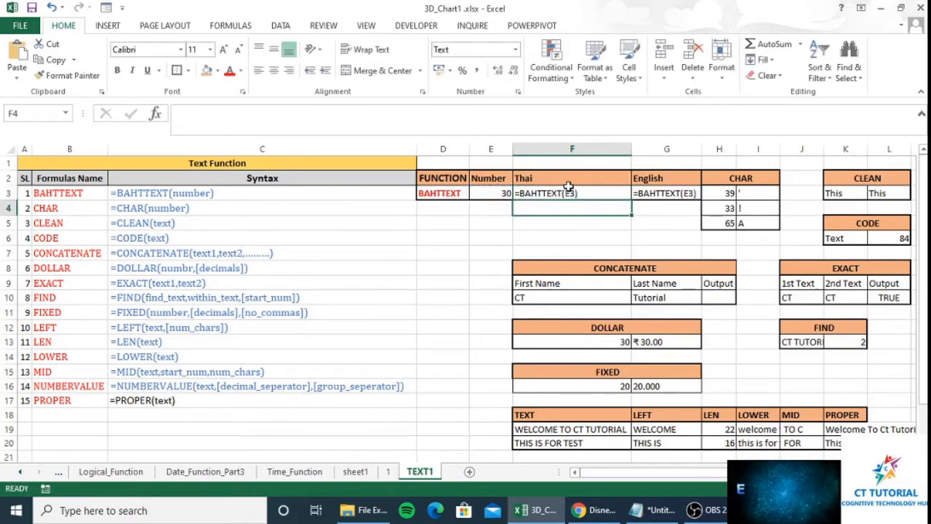
# - Re-edit F3's formula to reference E3 so it shows the Thai text
pyautogui.click(570, 191)
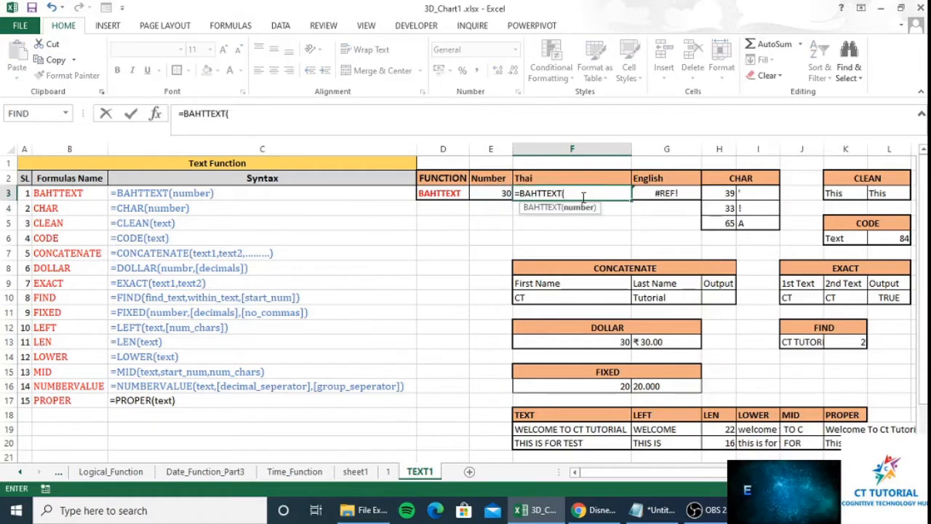
pyautogui.press('Left')
pyautogui.write(')')
pyautogui.press('Return')
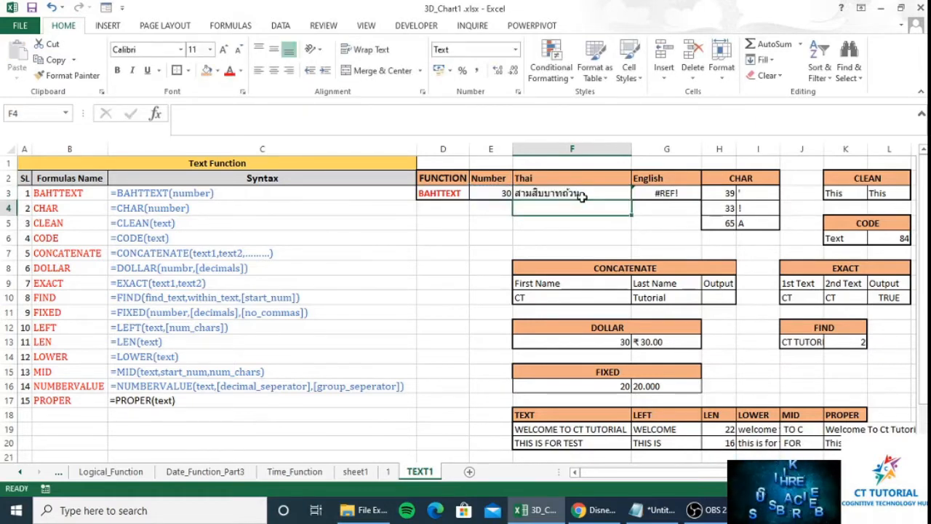
# - Copy the Thai result in F3 and switch to the Chrome browser
pyautogui.click(582, 197)
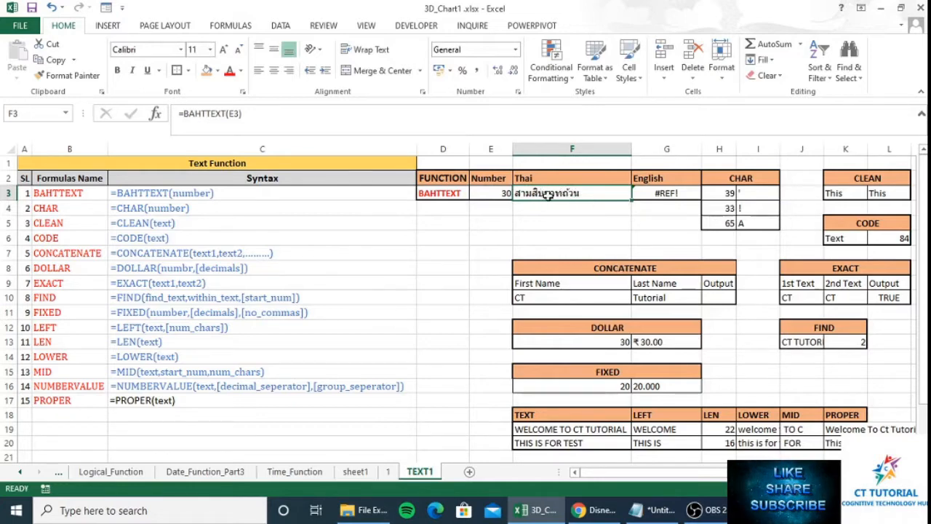
pyautogui.hotkey('ctrl', 'c')
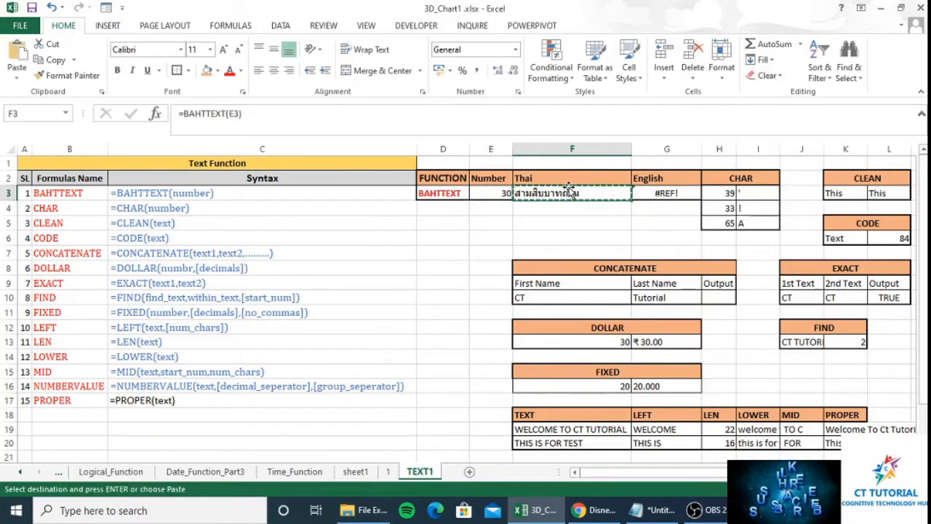
pyautogui.click(595, 510)
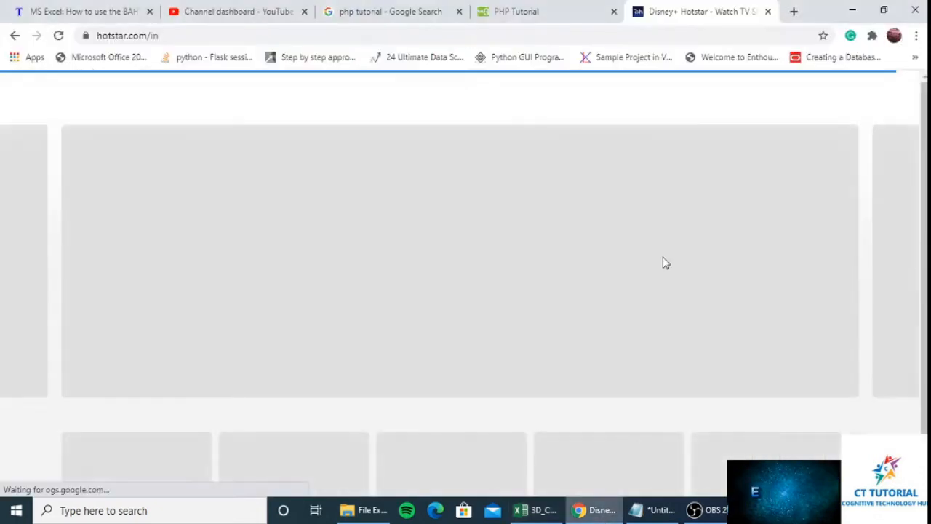
# - Translate the Thai wording in a new Google Translate tab, then return to Excel's G3
pyautogui.click(795, 11)
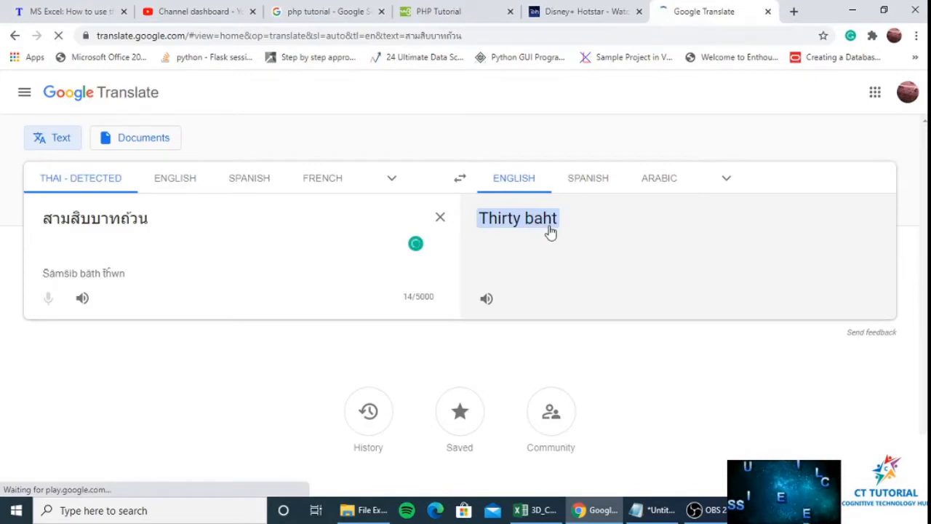
pyautogui.click(538, 515)
pyautogui.click(664, 193)
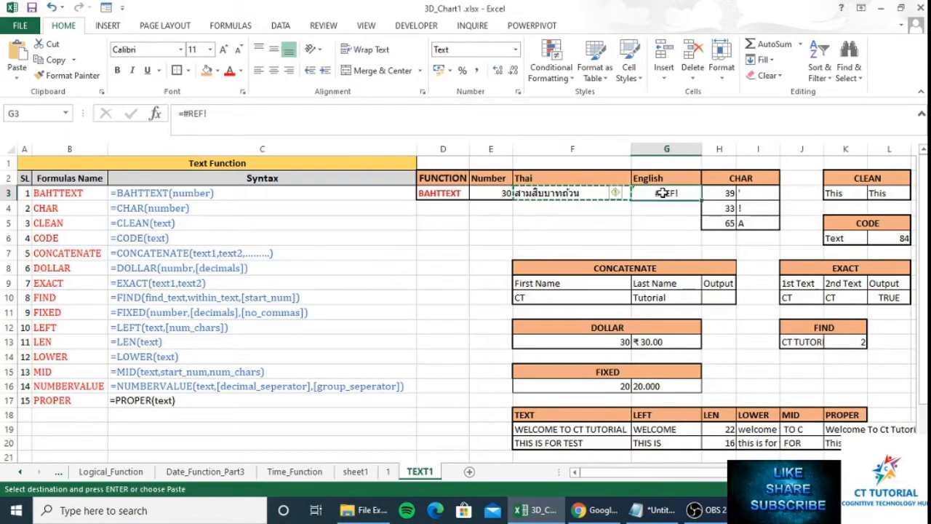
# - Enter =F3 in G3, then clear G3 by pasting the blank cell G6 over it
pyautogui.write('=')
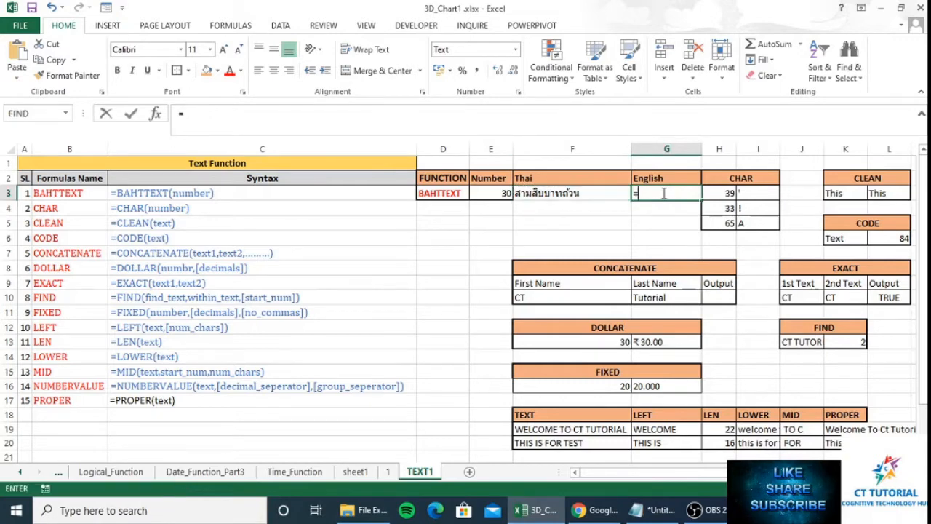
pyautogui.press('Left')
pyautogui.press('Return')
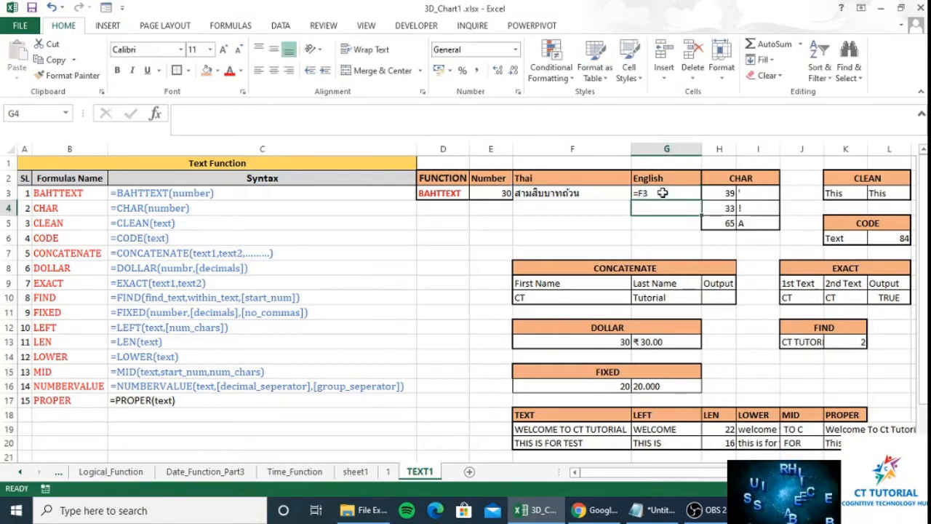
pyautogui.click(663, 193)
pyautogui.press('Down')
pyautogui.press('Down')
pyautogui.press('Down')
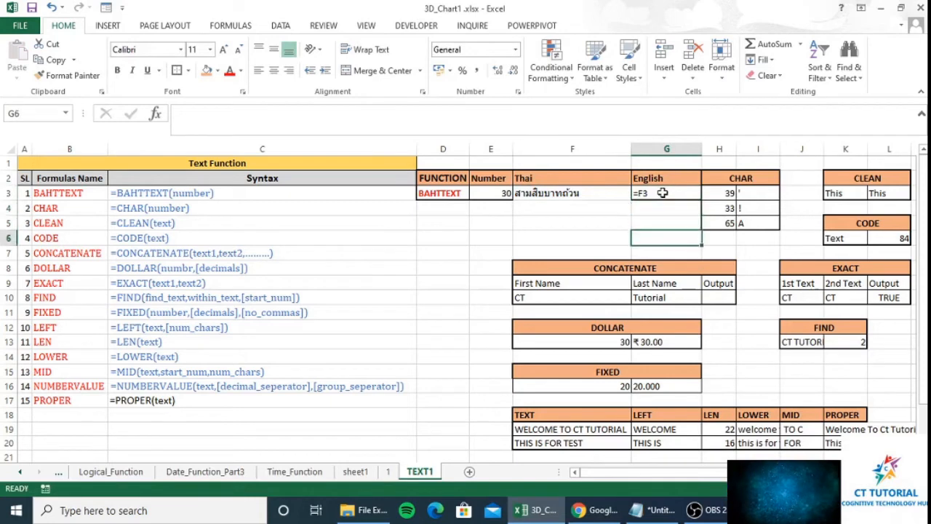
pyautogui.hotkey('ctrl', 'c')
pyautogui.press('Up')
pyautogui.press('Up')
pyautogui.press('Up')
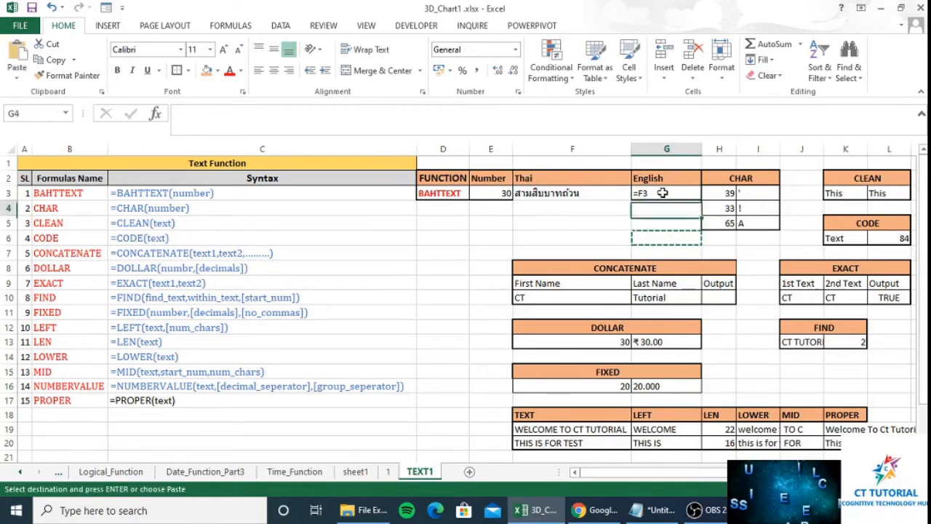
pyautogui.press('Return')
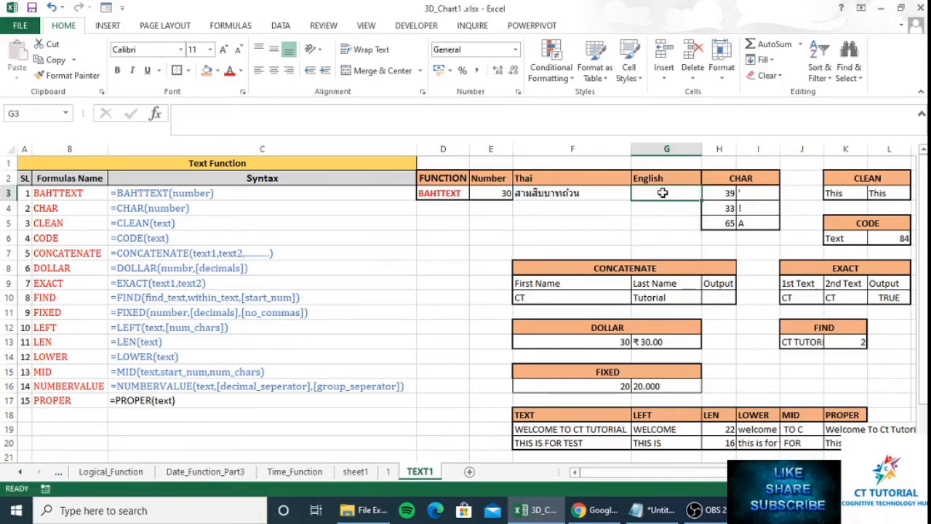
# - Re-enter =F3 in G3 so it repeats the Thai baht wording
pyautogui.write('=')
pyautogui.press('Left')
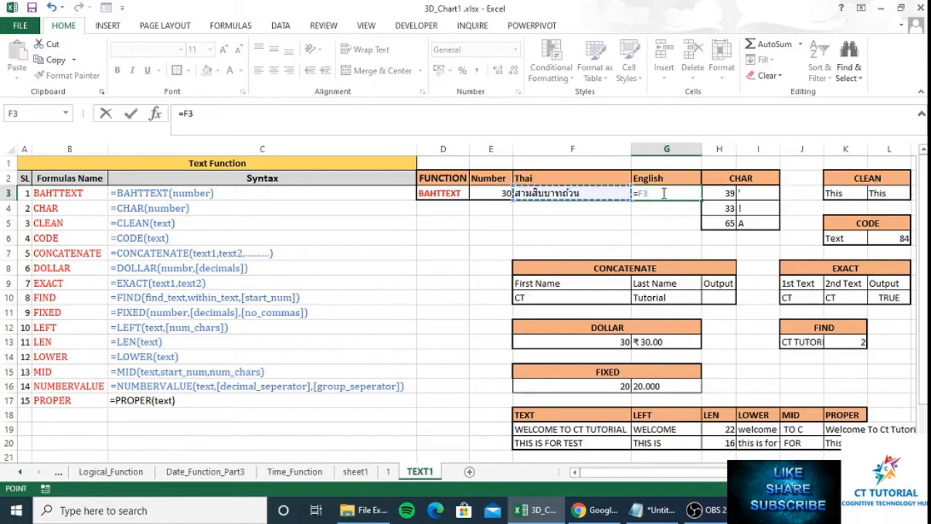
pyautogui.press('Return')
pyautogui.press('Up')
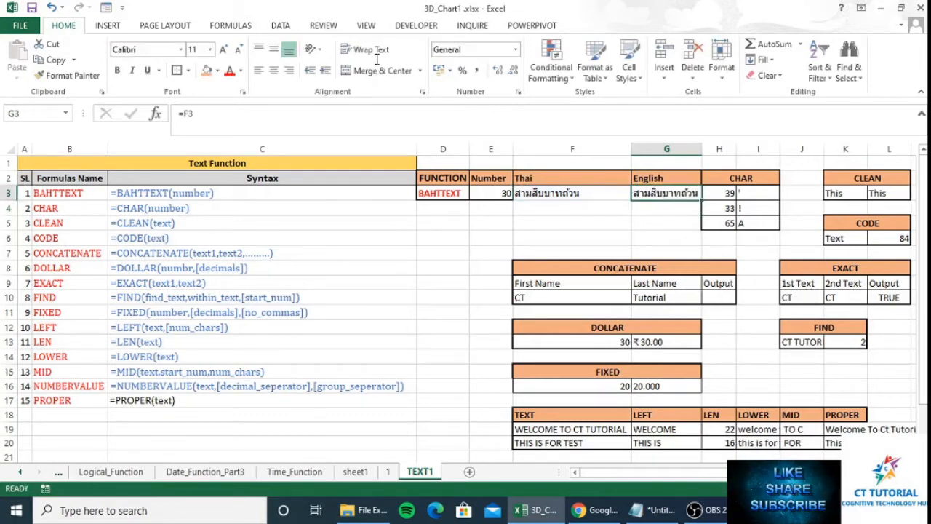
pyautogui.click(323, 26)
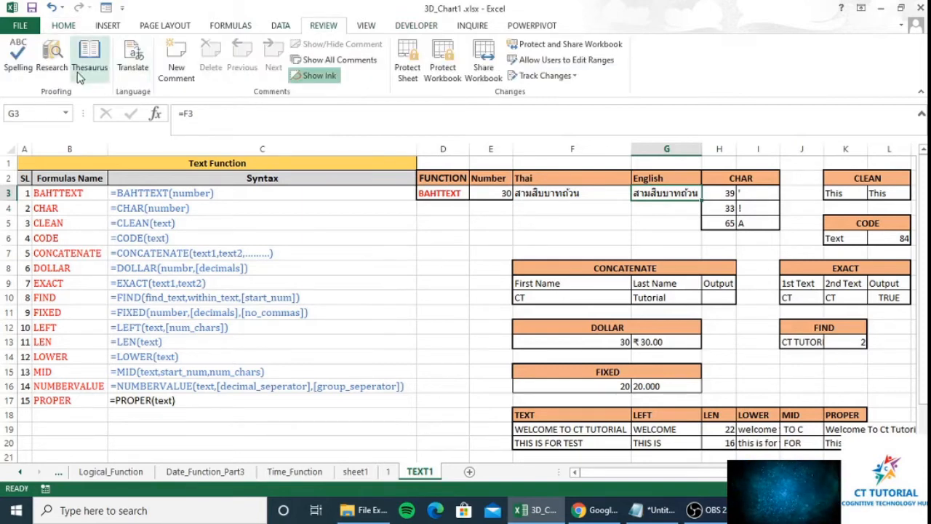
# - Translate G3's Thai text with Research, insert '30 Baht' into G3, and close the pane
pyautogui.click(133, 65)
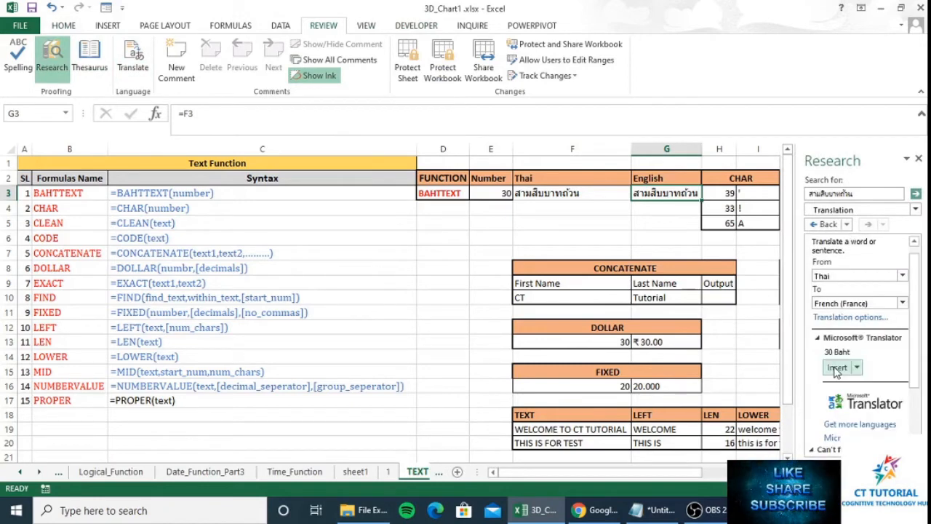
pyautogui.click(837, 369)
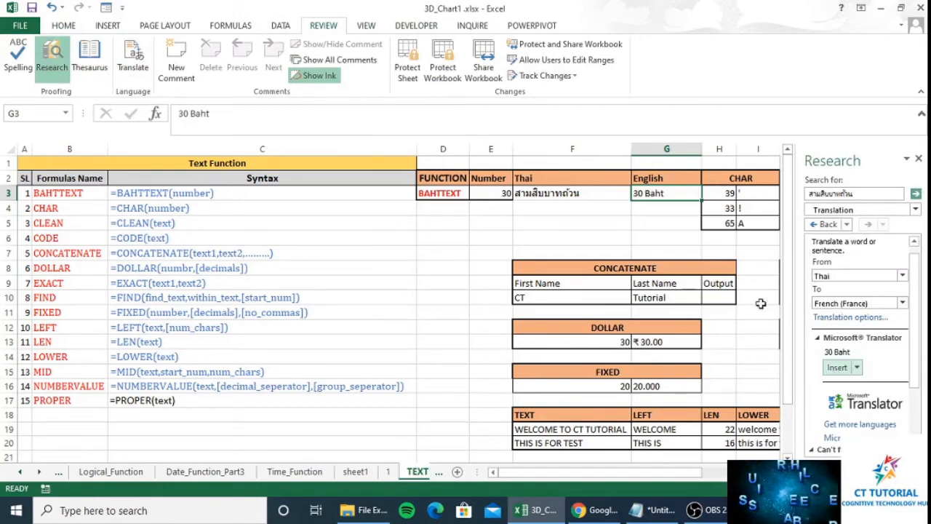
pyautogui.click(647, 209)
pyautogui.click(741, 195)
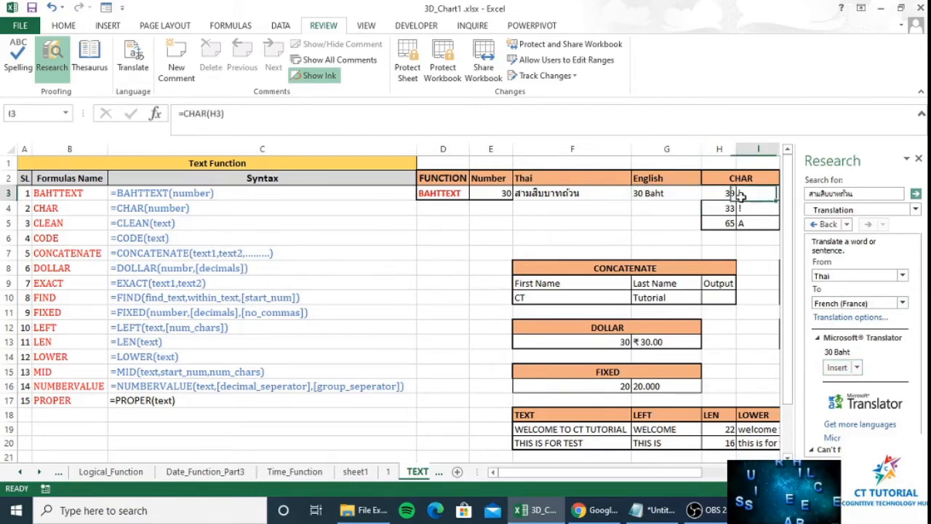
pyautogui.click(919, 159)
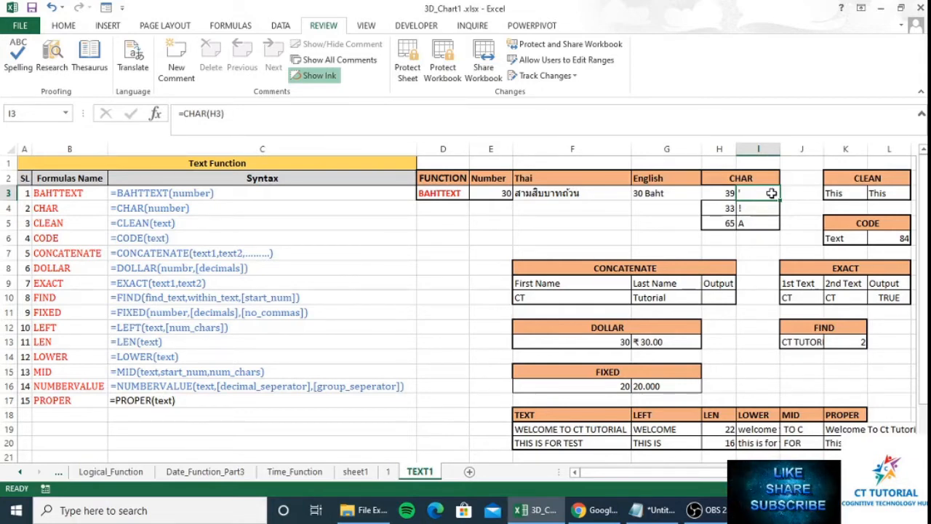
# - Set the first CHAR code in H3 to 39, after briefly trying 256
pyautogui.press('Left')
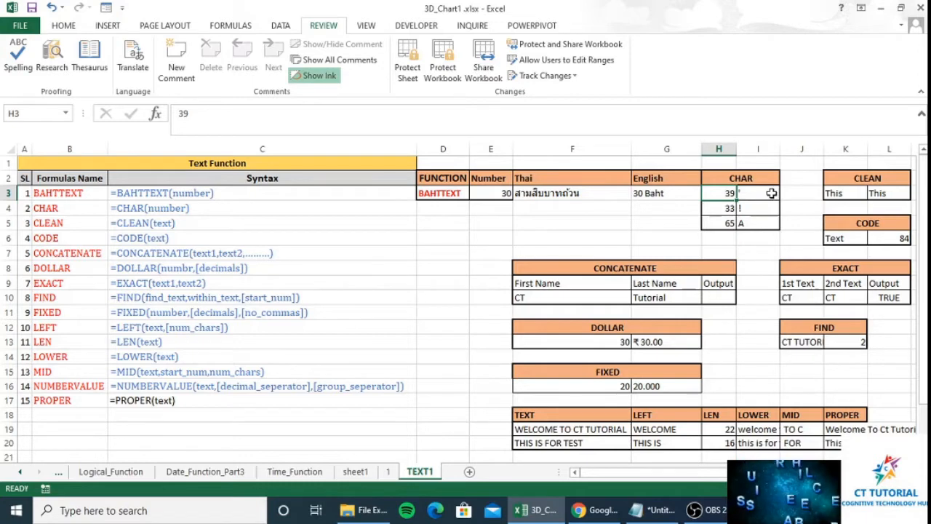
pyautogui.write('256')
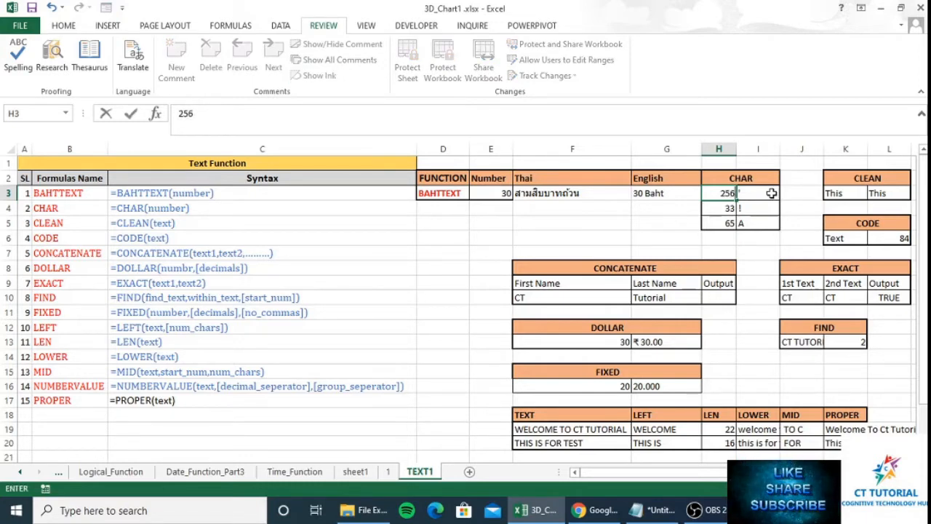
pyautogui.press('Return')
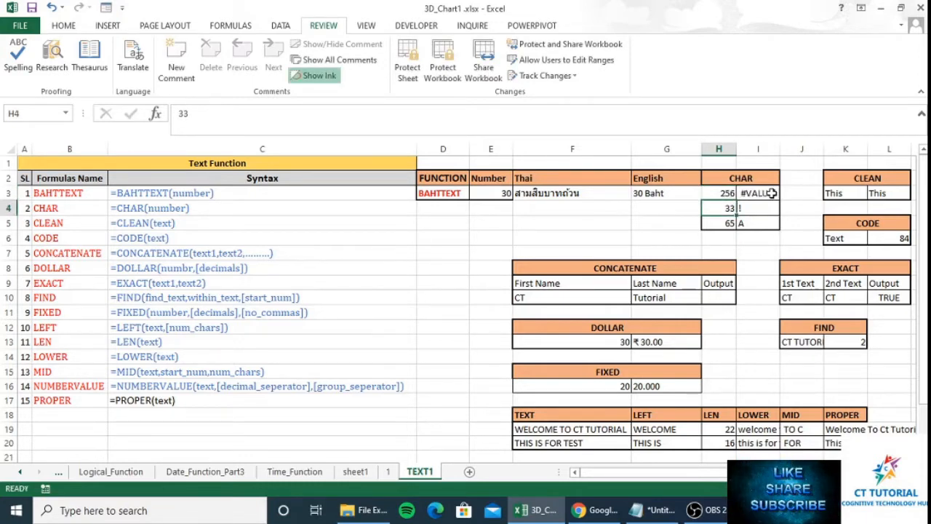
pyautogui.press('Up')
pyautogui.press('Right')
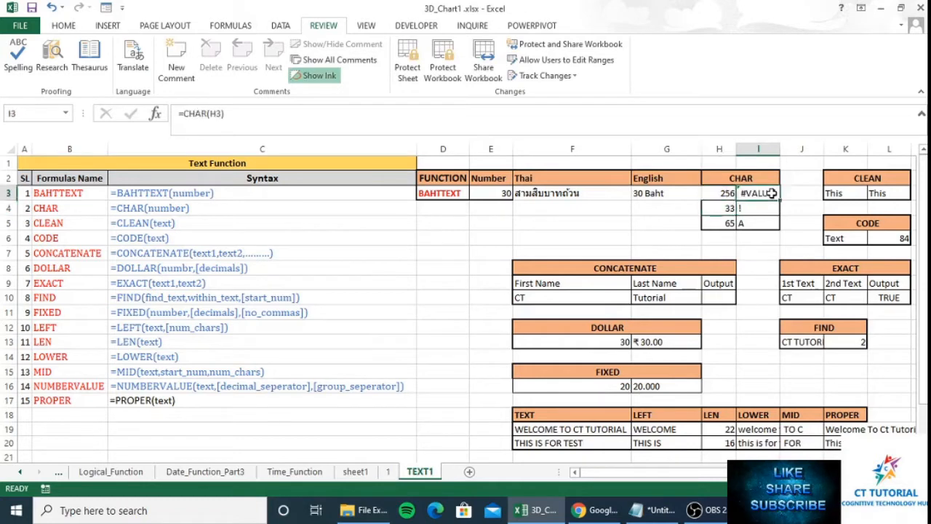
pyautogui.press('Left')
pyautogui.write('390')
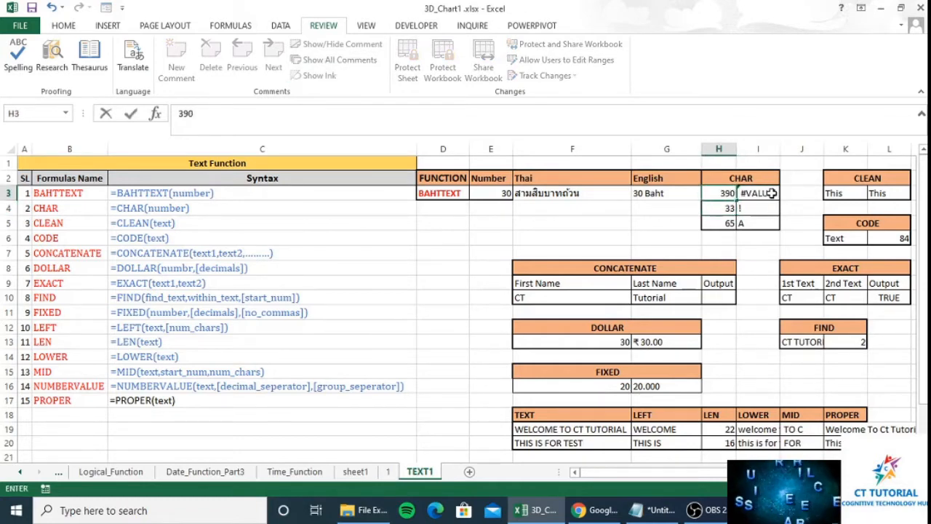
pyautogui.press('BackSpace')
pyautogui.press('Right')
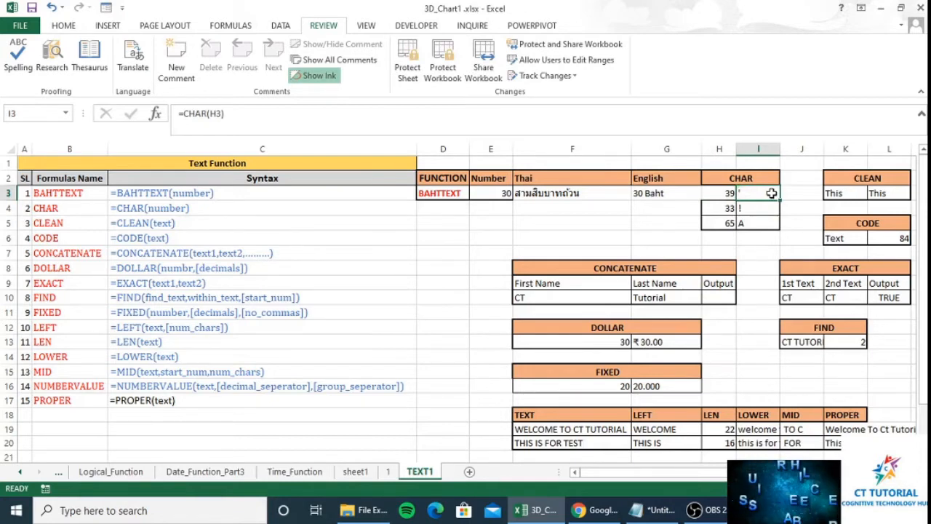
# - Enter =CHAR(H3) in I3 so it returns an apostrophe
pyautogui.write('=char')
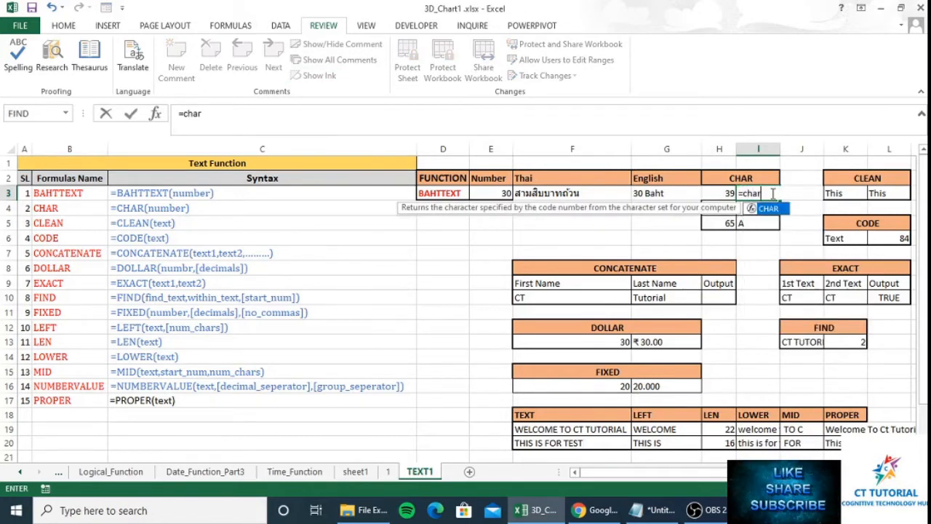
pyautogui.press('Tab')
pyautogui.press('Left')
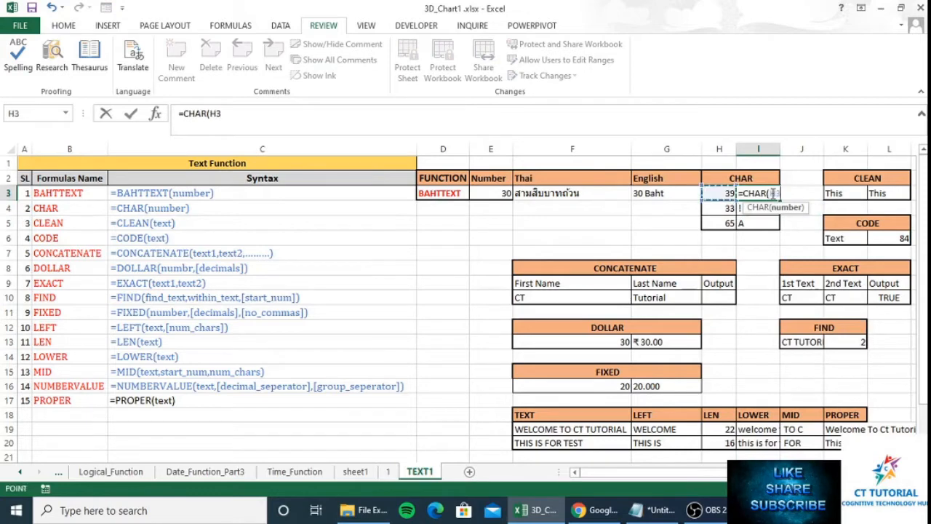
pyautogui.write(')')
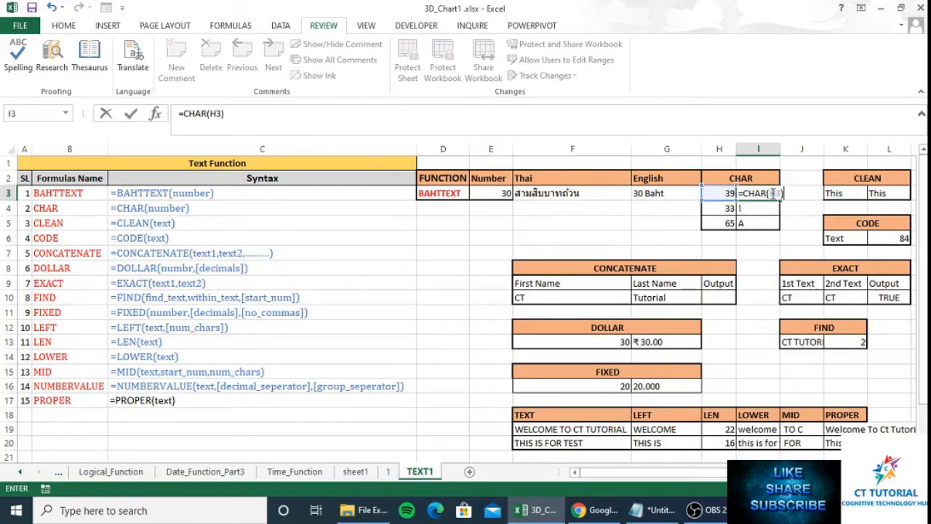
pyautogui.press('Return')
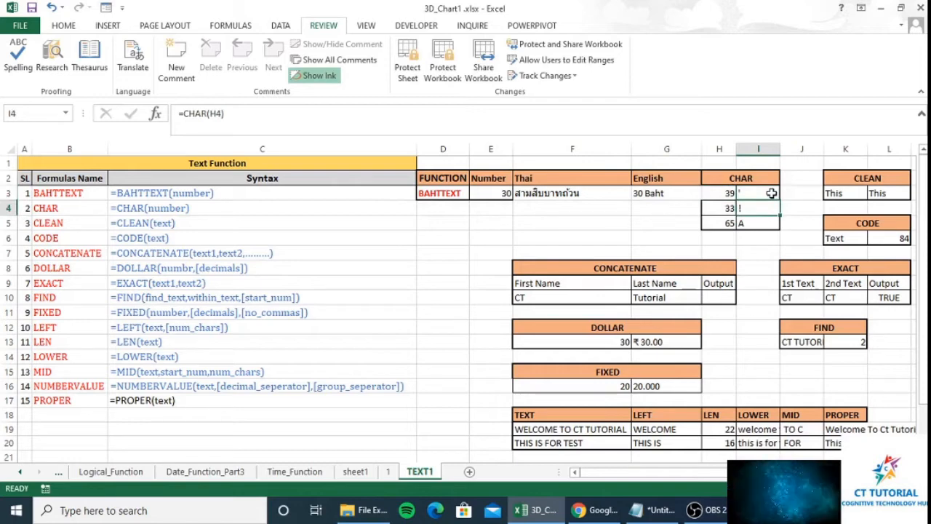
# - Review the CHAR results for codes 33 and 65, then move to the CLEAN result in L3
pyautogui.press('Left')
pyautogui.press('Right')
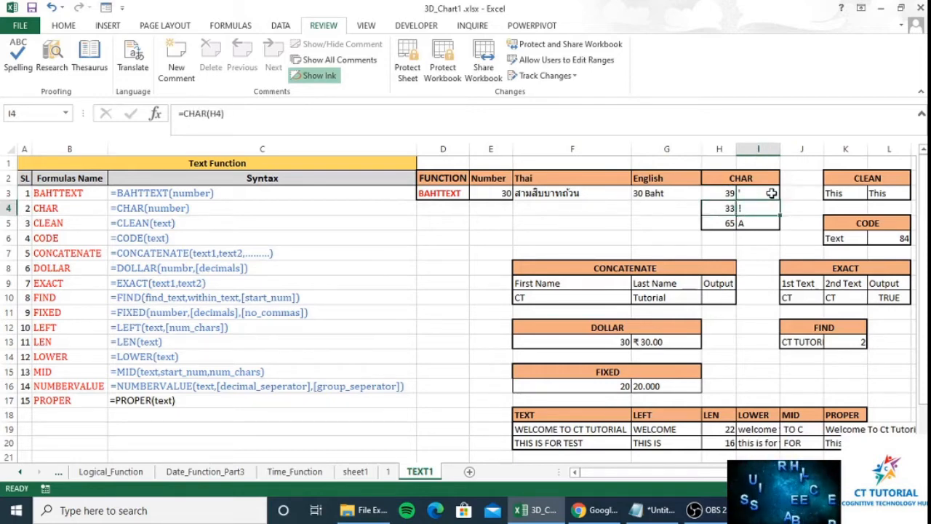
pyautogui.press('Left')
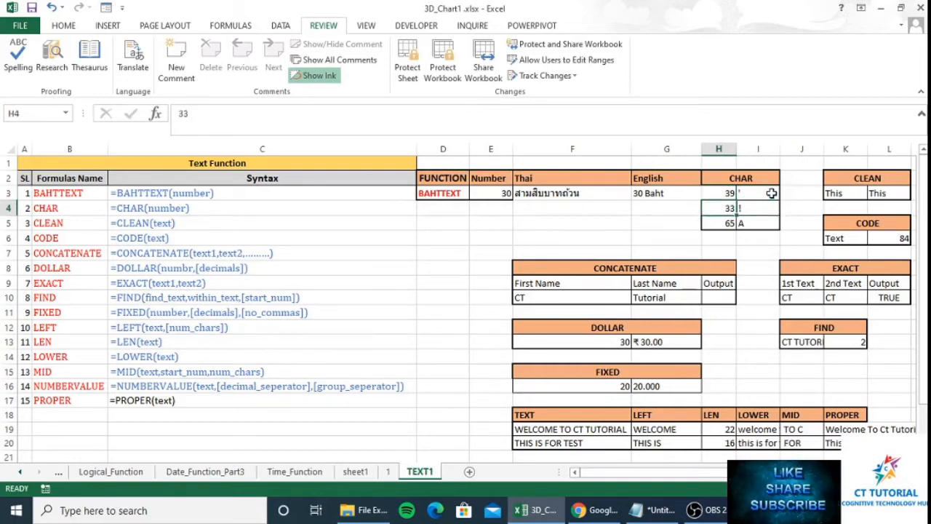
pyautogui.press('Down')
pyautogui.press('Right')
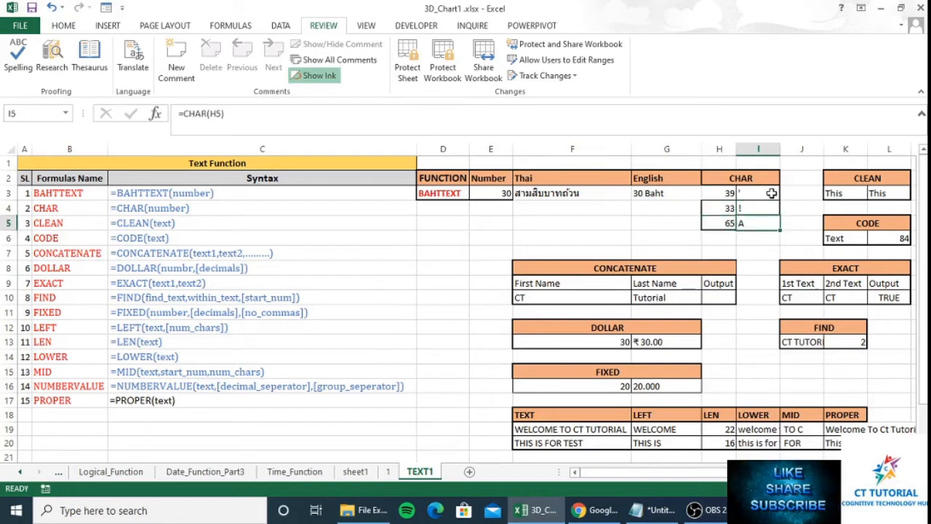
pyautogui.press('Right')
pyautogui.press('Right')
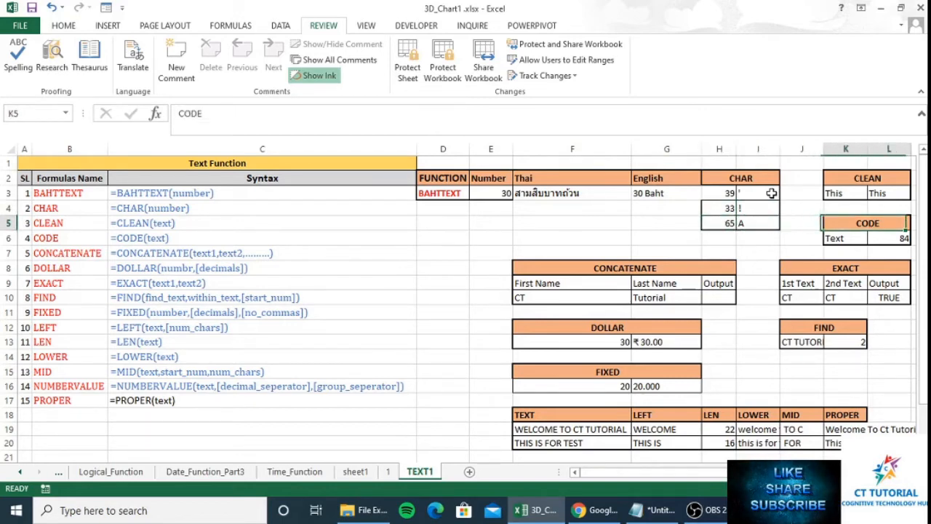
pyautogui.press('Up')
pyautogui.press('Up')
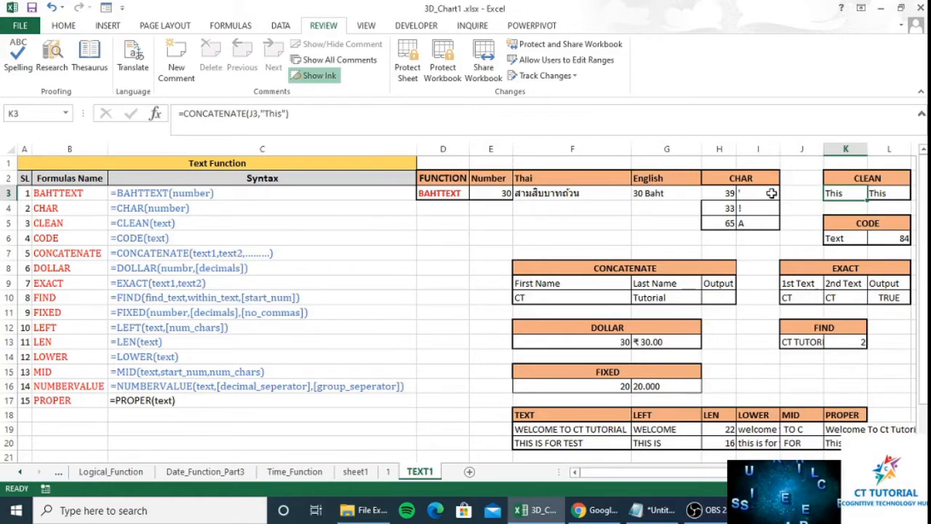
pyautogui.press('Right')
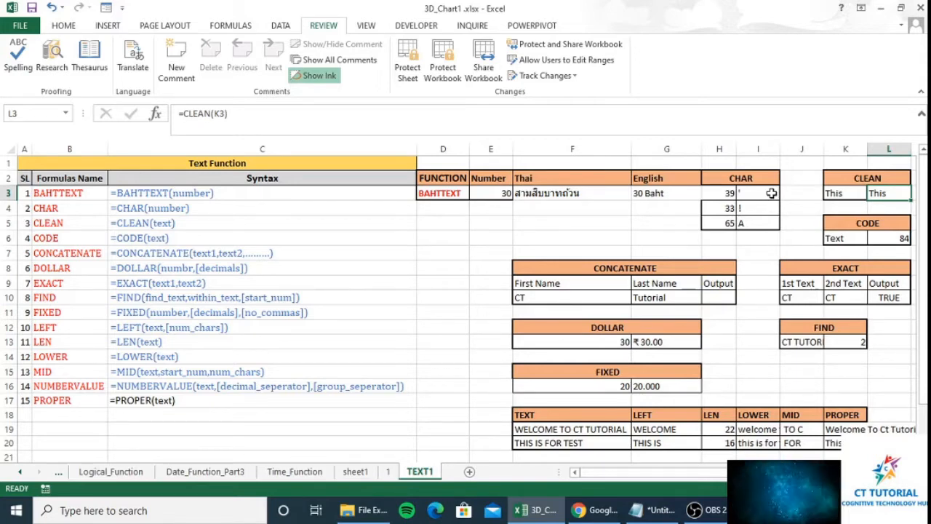
pyautogui.write('=c')
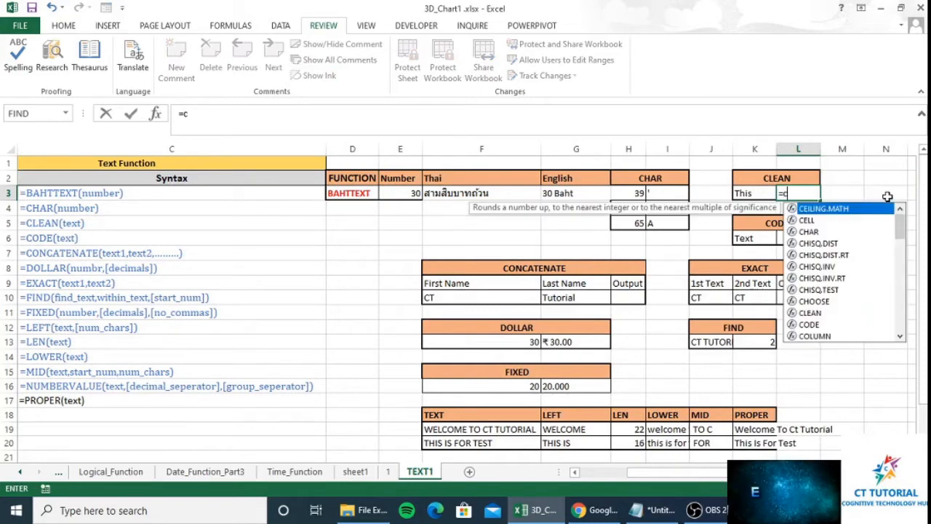
pyautogui.write('lean')
pyautogui.press('Tab')
pyautogui.press('Left')
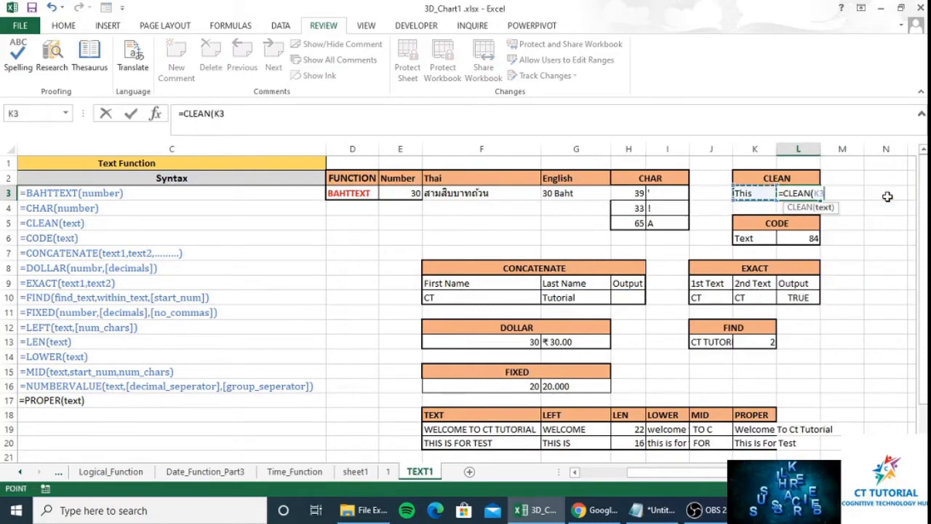
pyautogui.write(')')
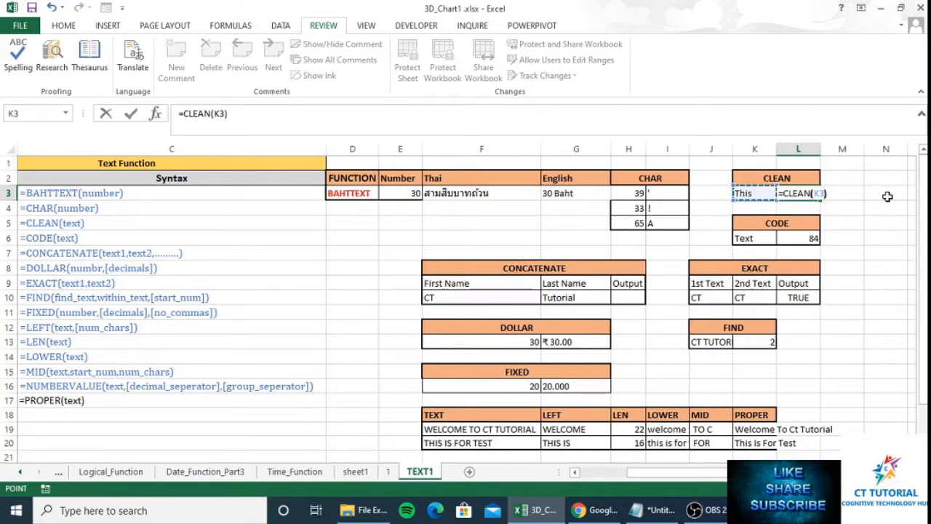
pyautogui.hotkey('ctrl', 'Return')
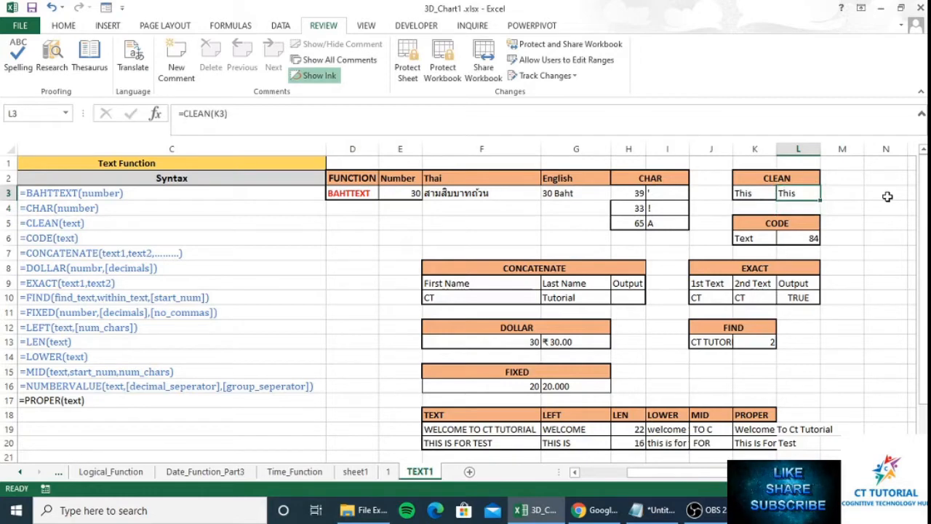
pyautogui.press('Down')
pyautogui.press('Down')
pyautogui.press('Down')
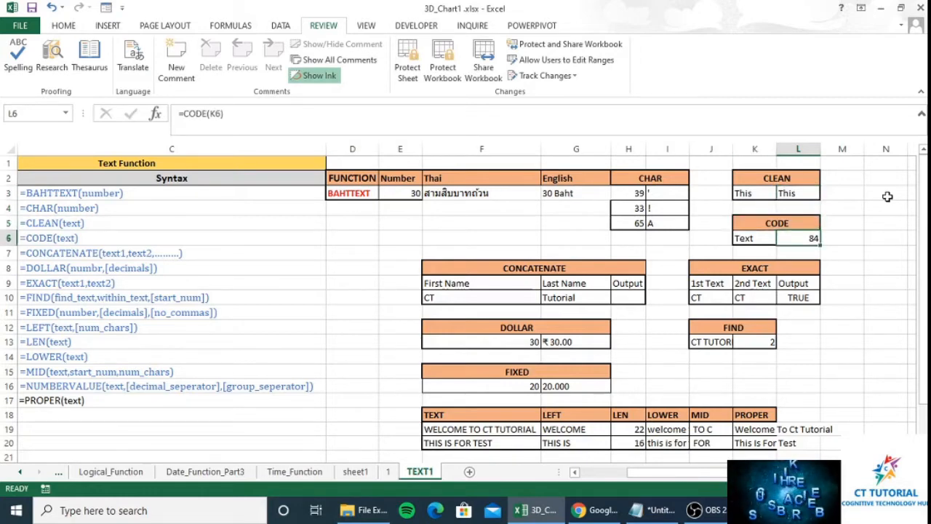
pyautogui.press('Left')
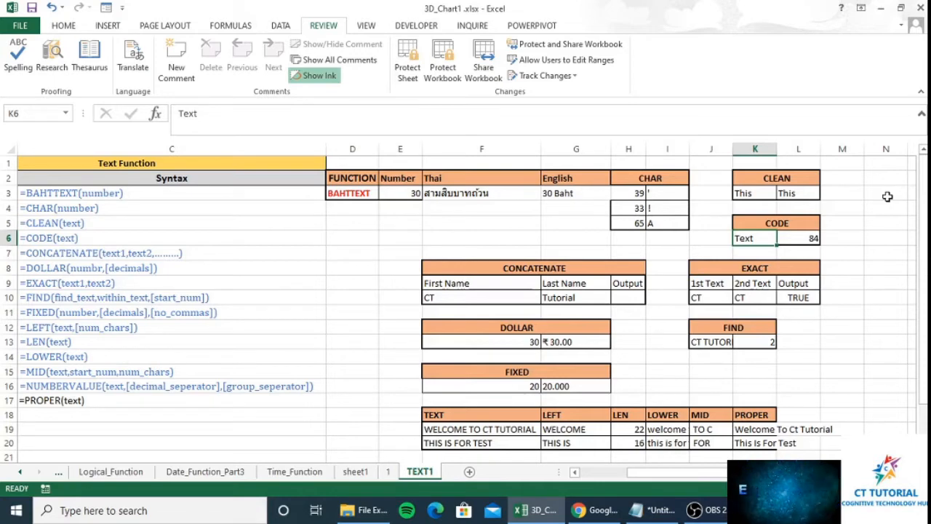
pyautogui.press('Right')
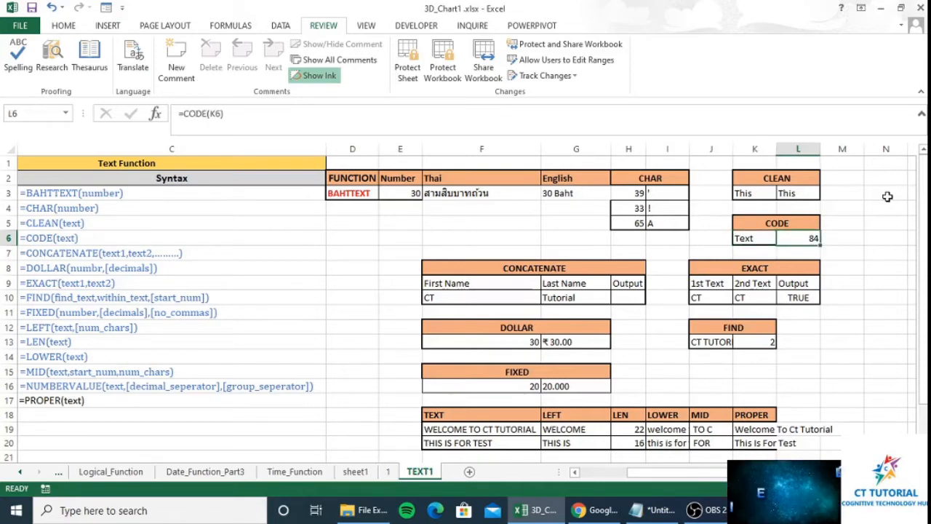
pyautogui.press('Left')
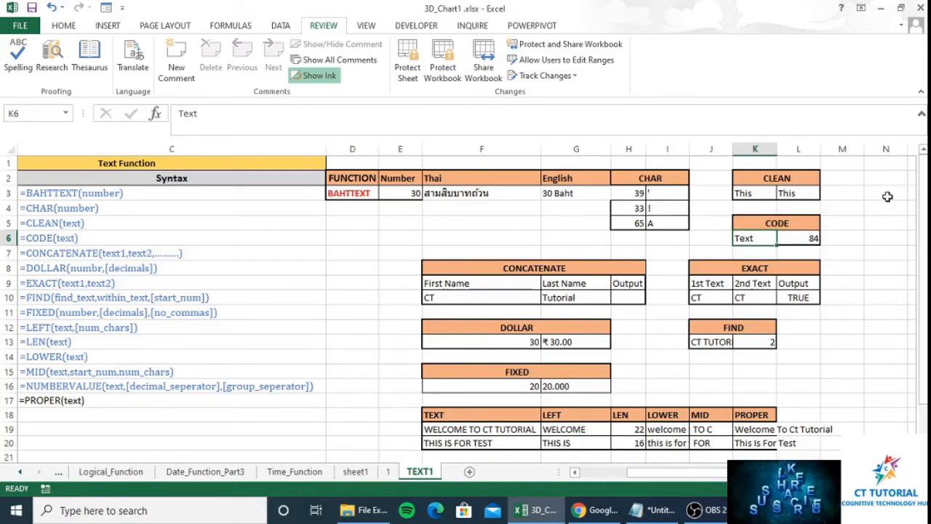
pyautogui.press('Right')
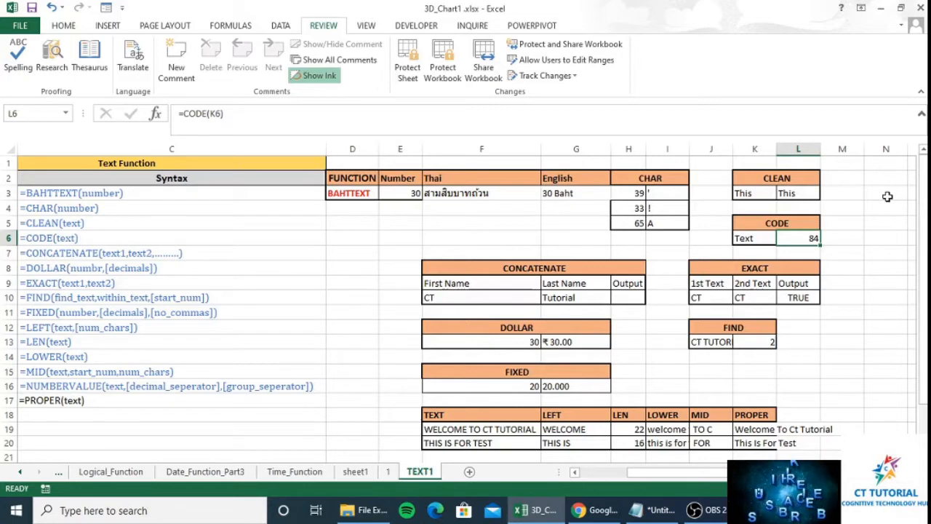
pyautogui.press('Left')
pyautogui.press('Left')
pyautogui.press('Left')
pyautogui.press('Up')
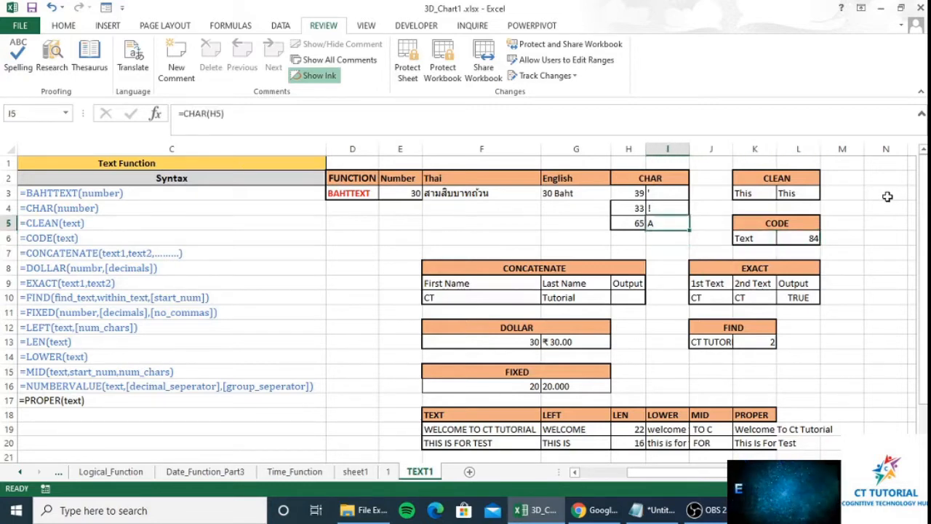
# - Change the CHAR code in H5 to 84 so I5 shows T, then review the CODE example
pyautogui.press('Left')
pyautogui.write('84')
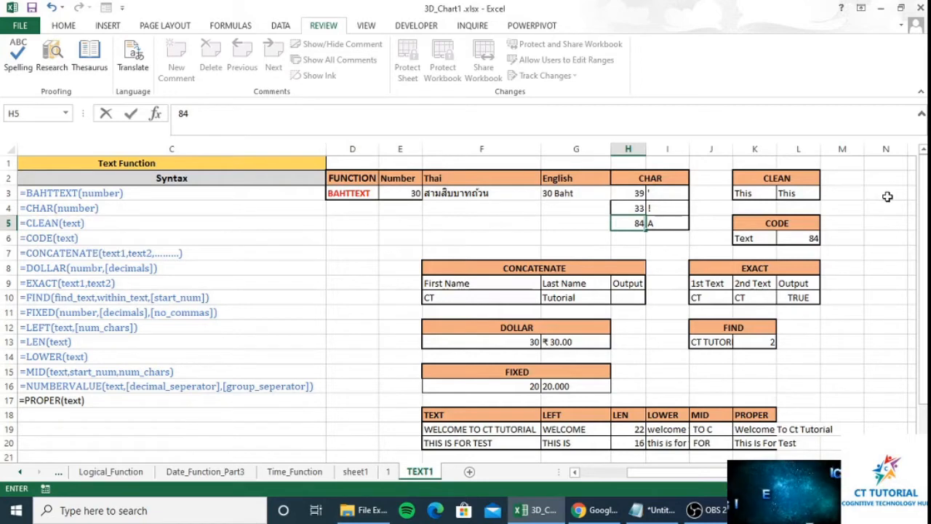
pyautogui.press('Tab')
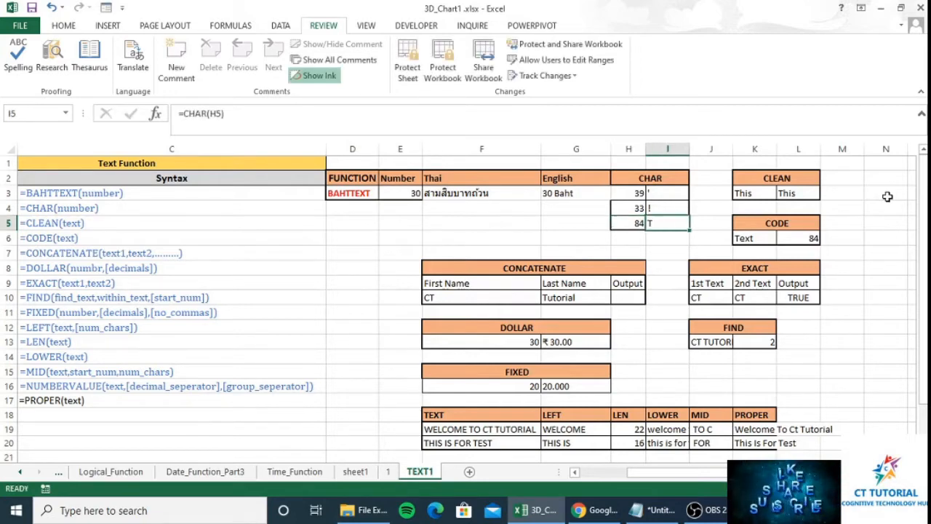
pyautogui.press('Right')
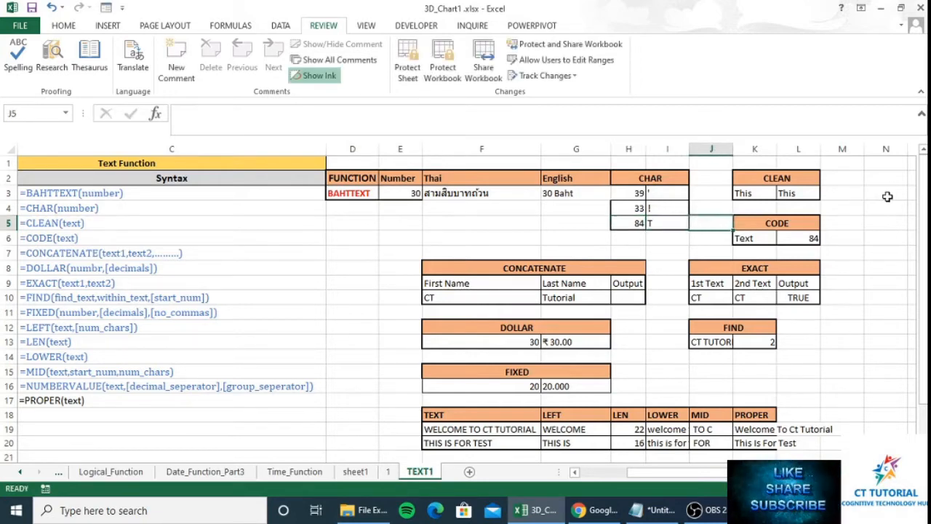
pyautogui.press('Right')
pyautogui.press('Down')
pyautogui.press('Right')
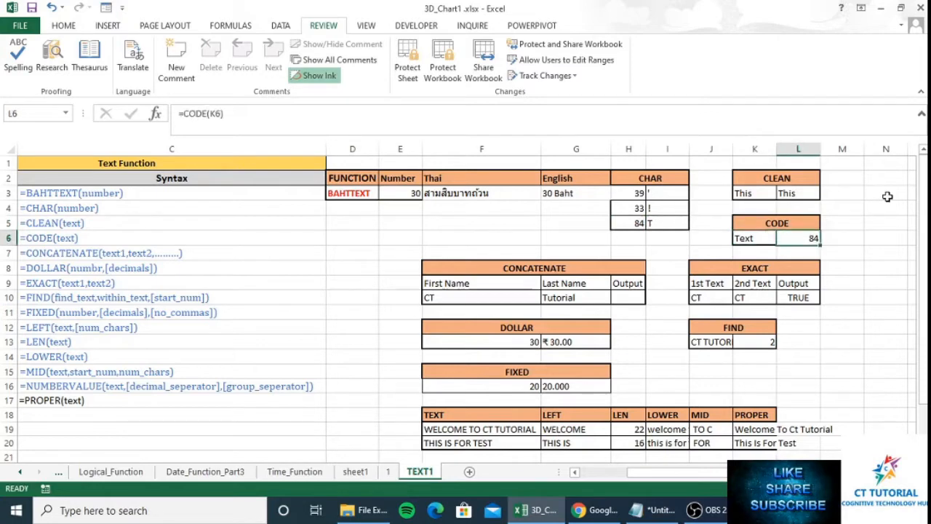
pyautogui.press('Left')
pyautogui.press('Right')
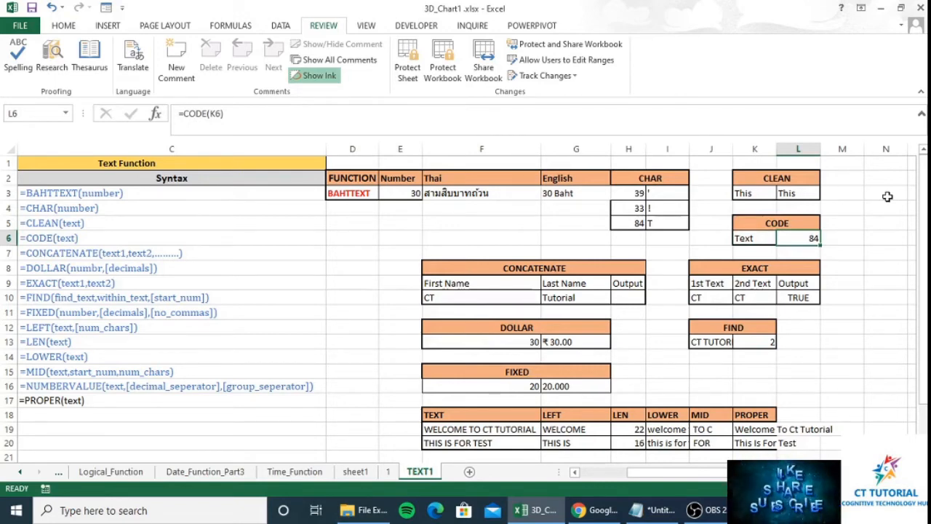
# - Enter CT as the CODE input in K6 so L6 returns 67
pyautogui.press('Left')
pyautogui.write('T')
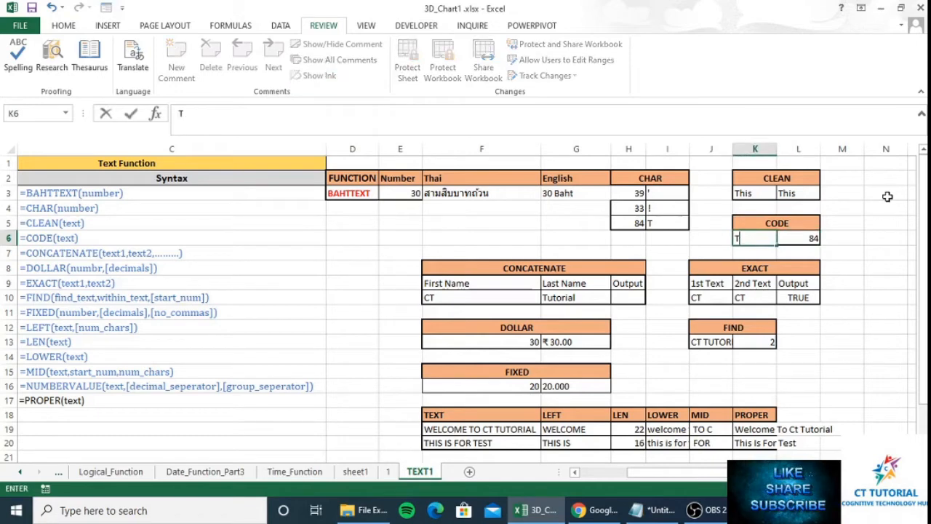
pyautogui.write('hi')
pyautogui.press('BackSpace')
pyautogui.press('BackSpace')
pyautogui.press('BackSpace')
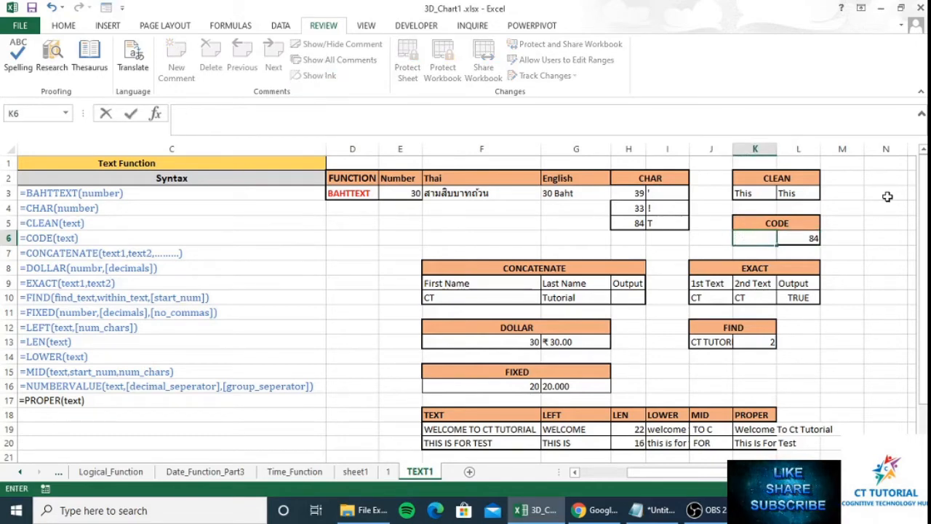
pyautogui.write('CT')
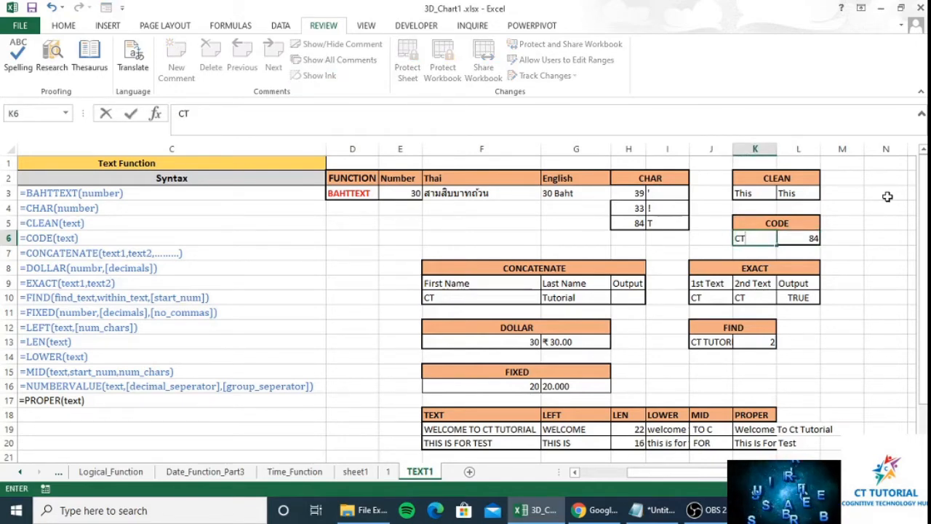
pyautogui.press('Right')
pyautogui.press('Left')
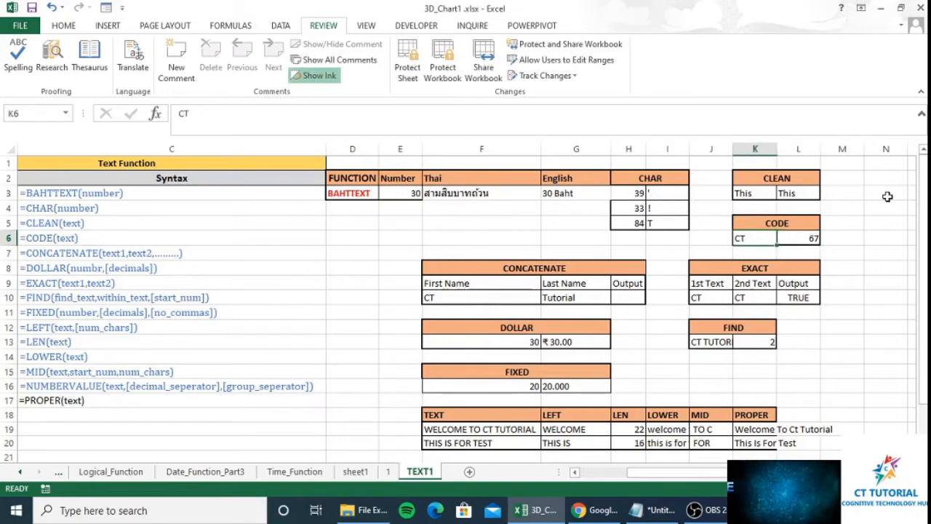
# - Change the CHAR code in H4 to 67 so I4 returns C
pyautogui.press('Left')
pyautogui.press('Left')
pyautogui.press('Left')
pyautogui.press('Up')
pyautogui.press('Up')
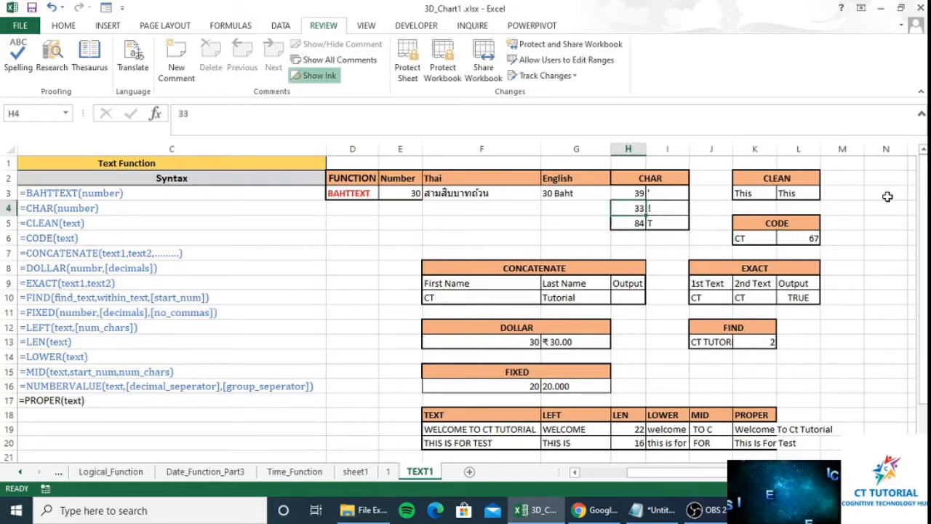
pyautogui.write('67')
pyautogui.press('Right')
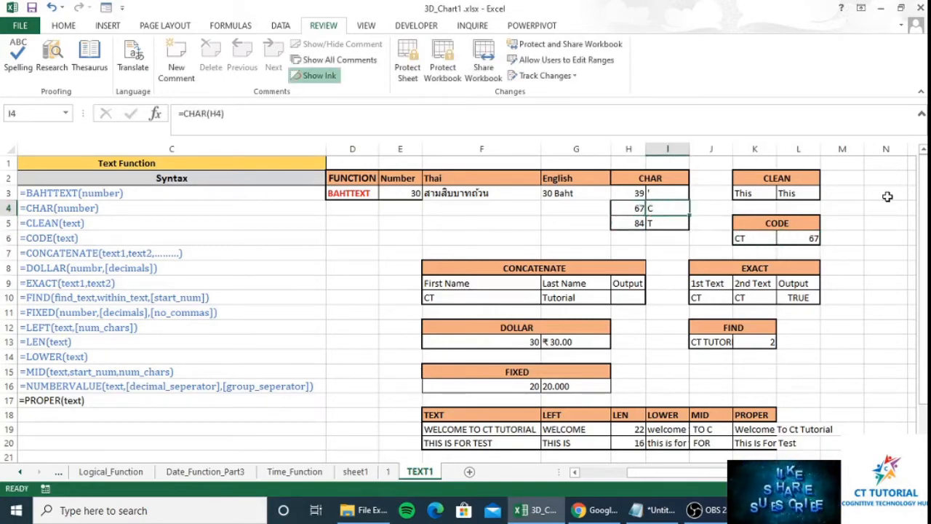
pyautogui.press('Right')
pyautogui.press('Right')
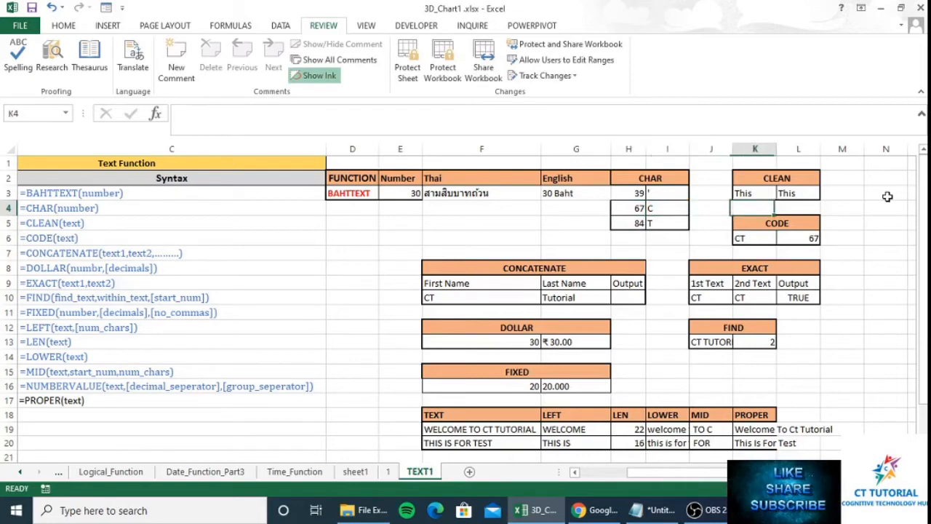
pyautogui.press('Left')
pyautogui.press('Left')
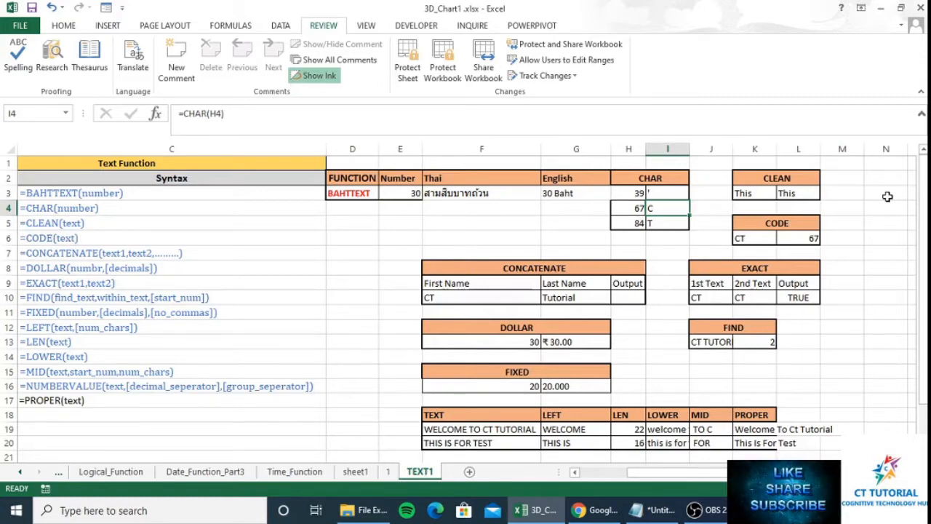
# - Enter =CONCATENATE(F10," ",G10) in H10 to produce 'CT Tutorial'
pyautogui.click(580, 286)
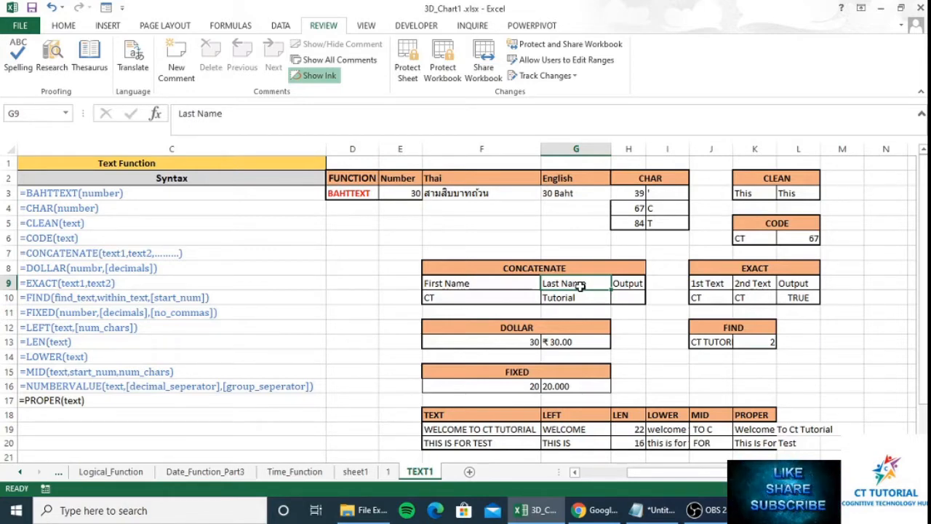
pyautogui.click(463, 298)
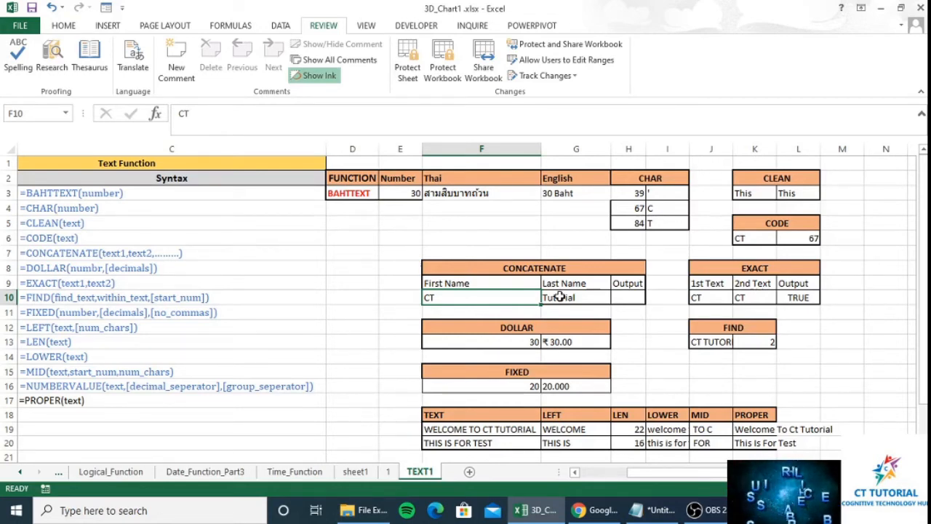
pyautogui.press('Right')
pyautogui.press('Right')
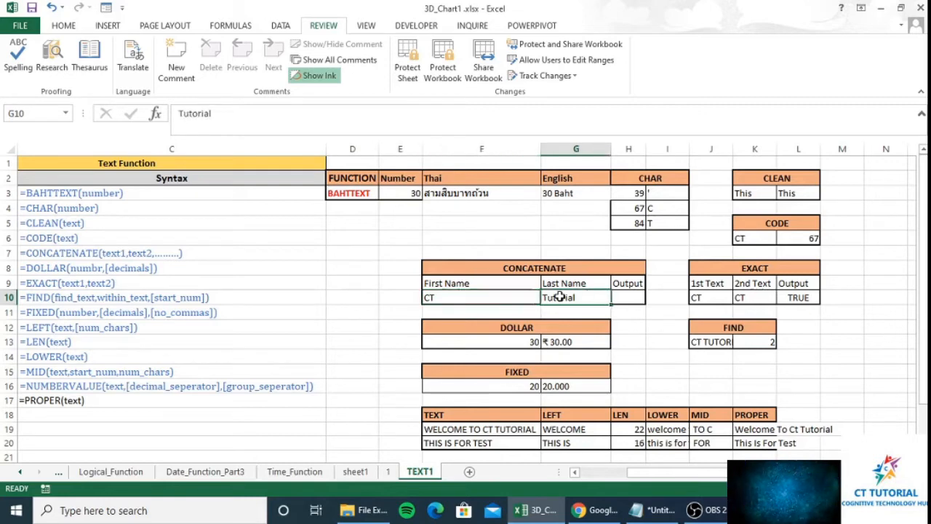
pyautogui.write('=con')
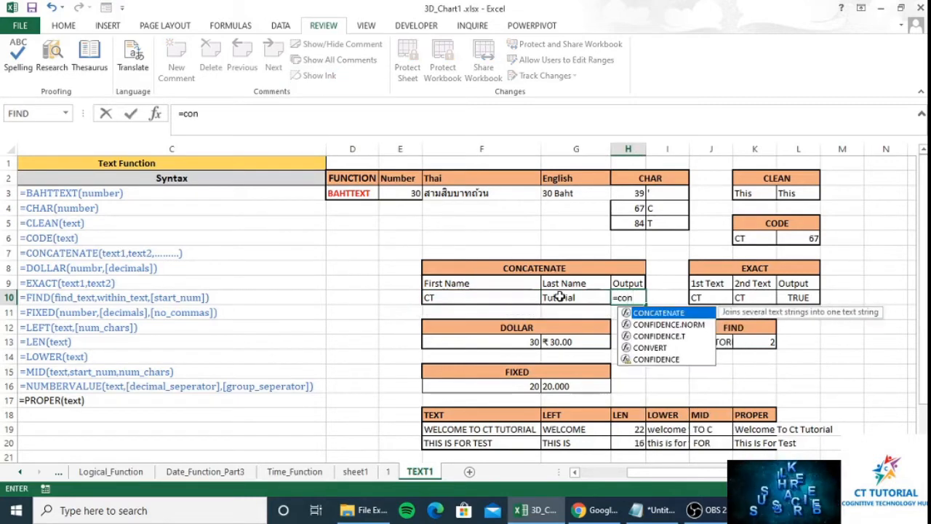
pyautogui.press('Tab')
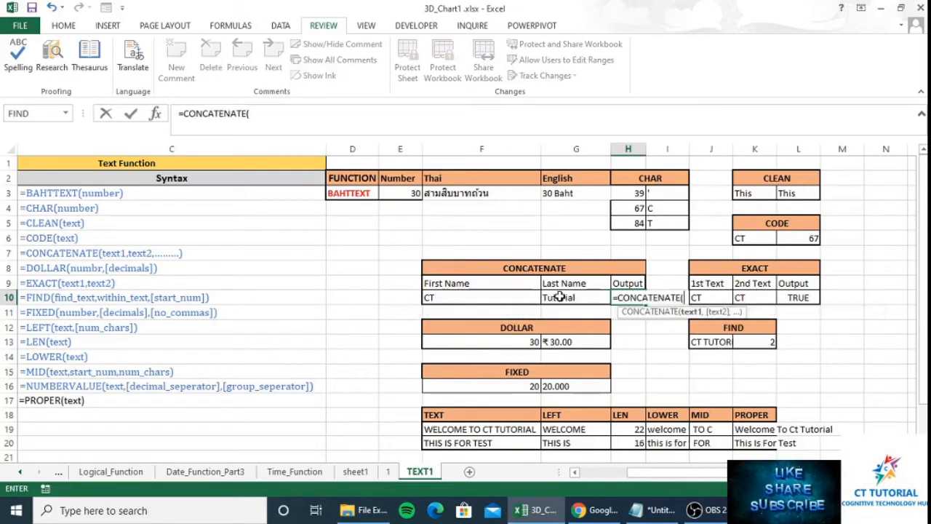
pyautogui.click(559, 297)
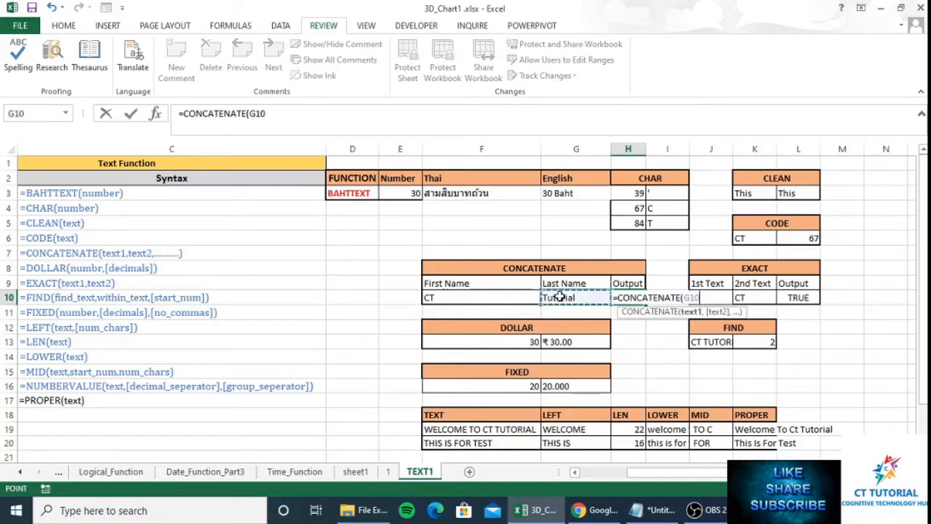
pyautogui.press('Left')
pyautogui.write(',')
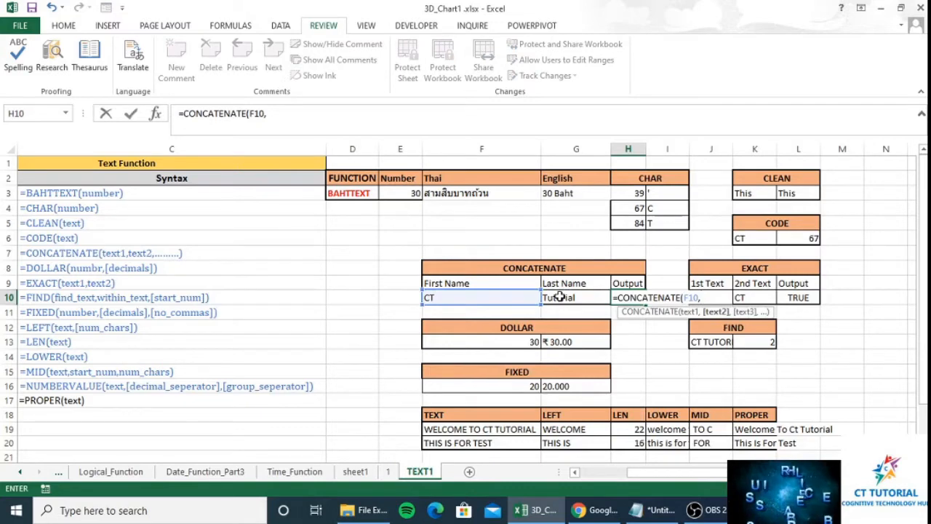
pyautogui.write('" "')
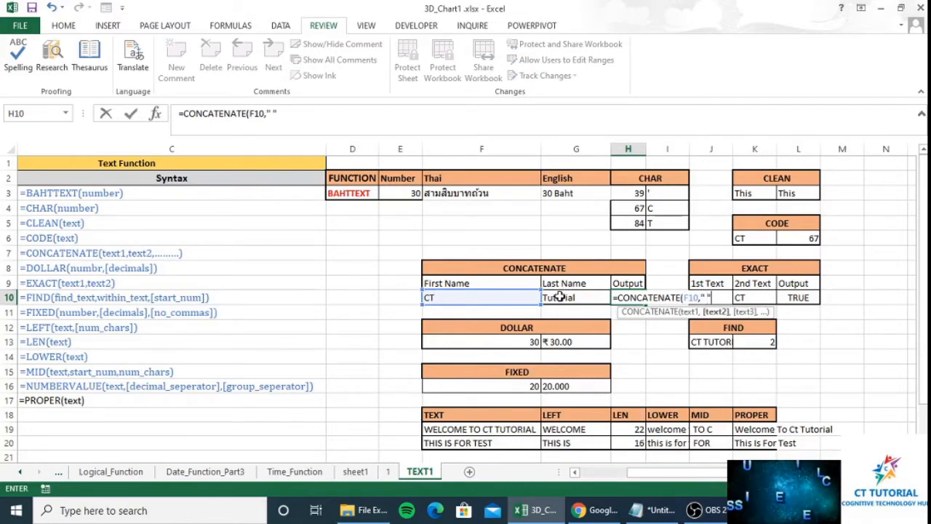
pyautogui.write(',')
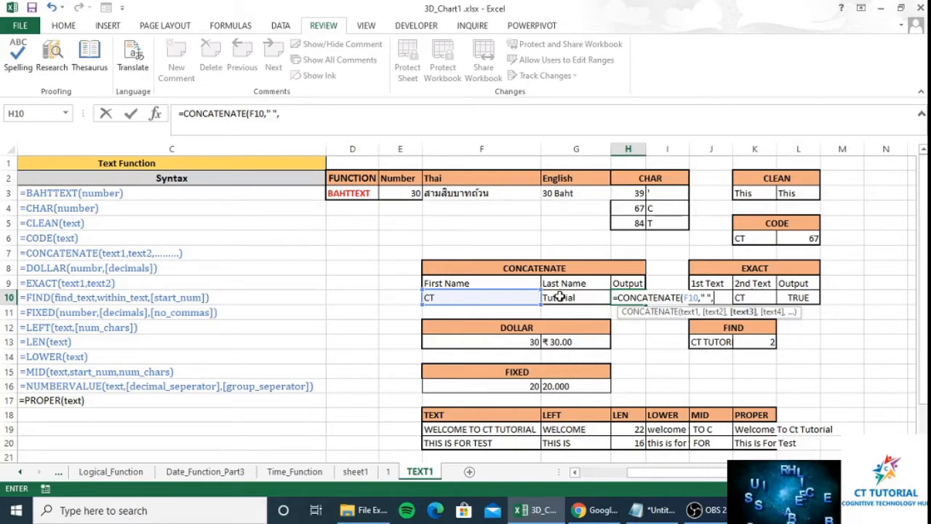
pyautogui.click(560, 297)
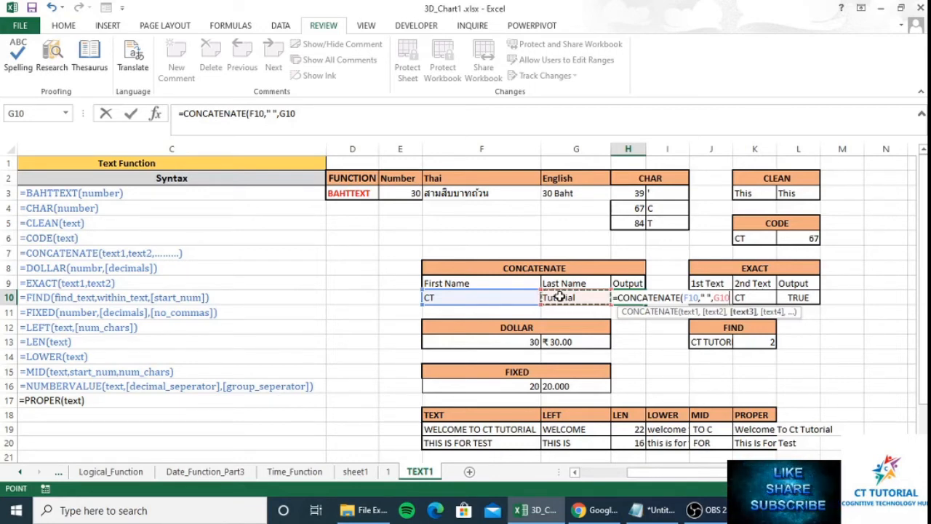
pyautogui.write(')')
pyautogui.press('Return')
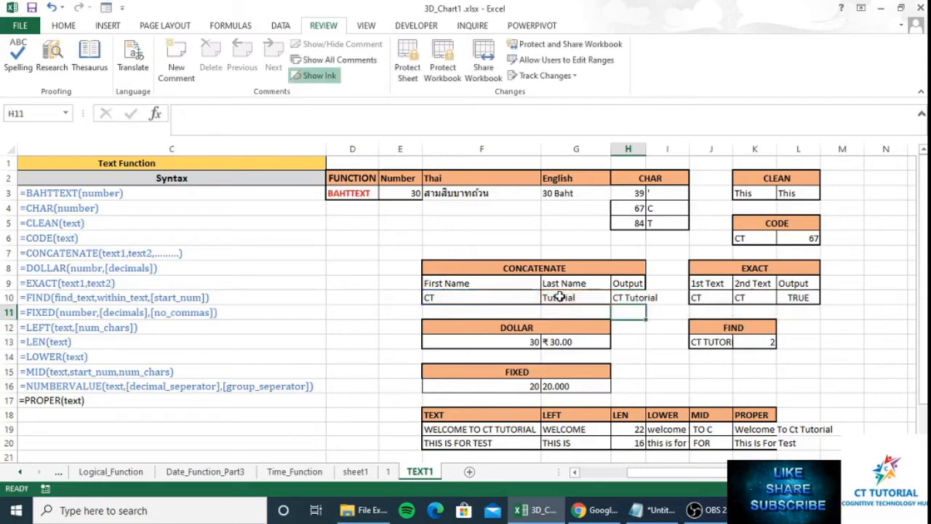
pyautogui.press('Up')
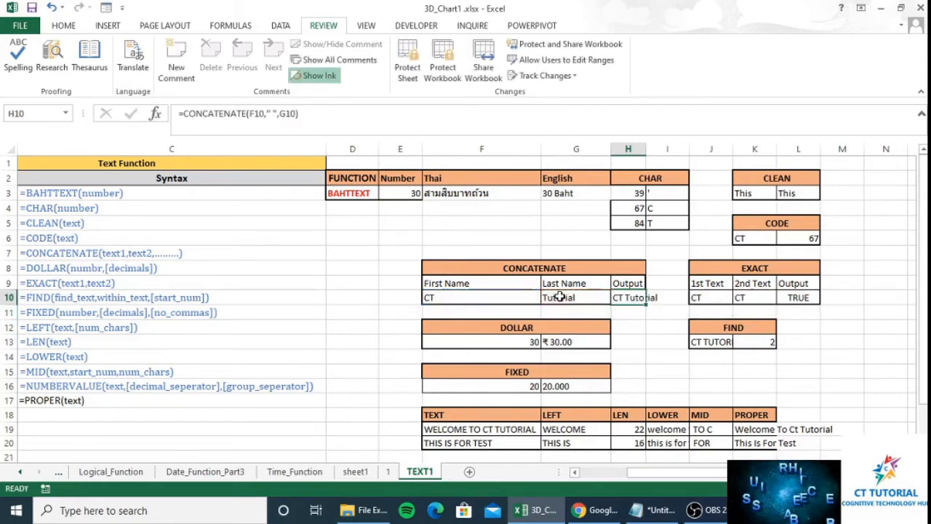
# - Enter a person's first name in F10 and last name in G10
pyautogui.press('Left')
pyautogui.press('Left')
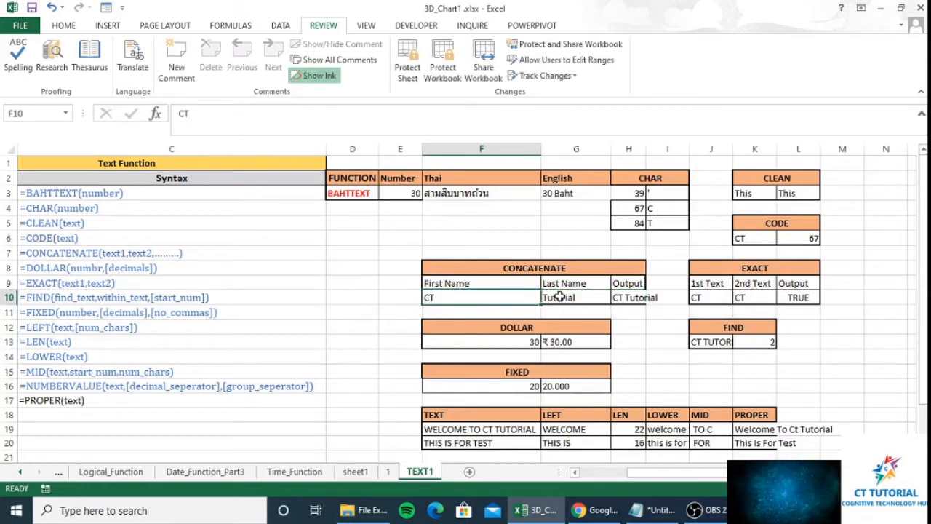
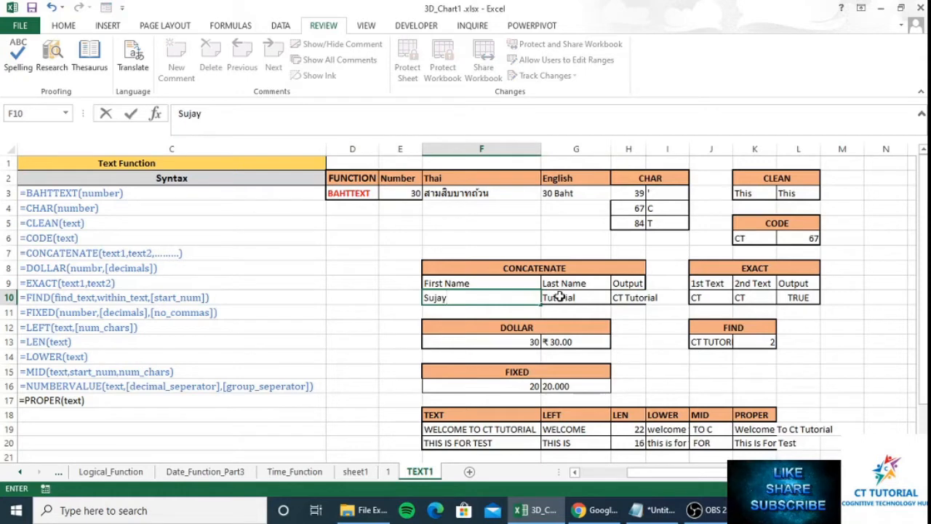
pyautogui.press('Tab')
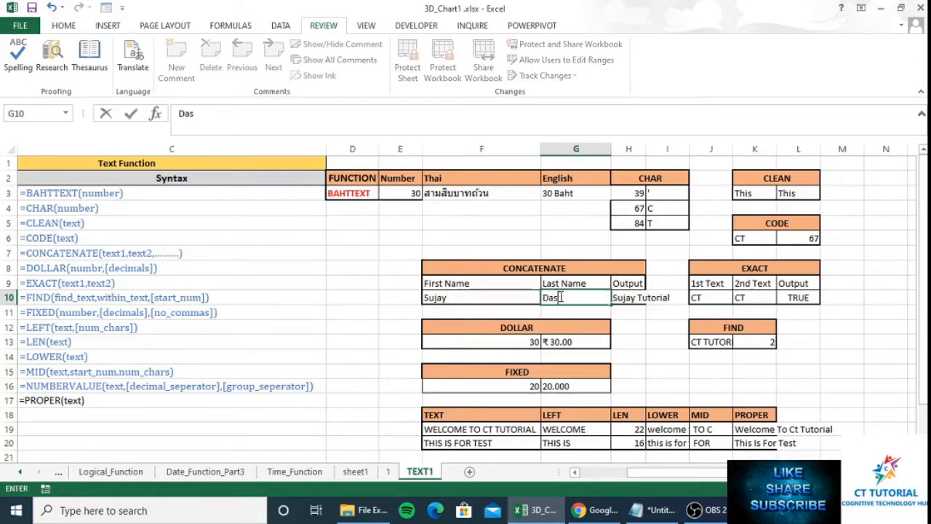
pyautogui.press('Tab')
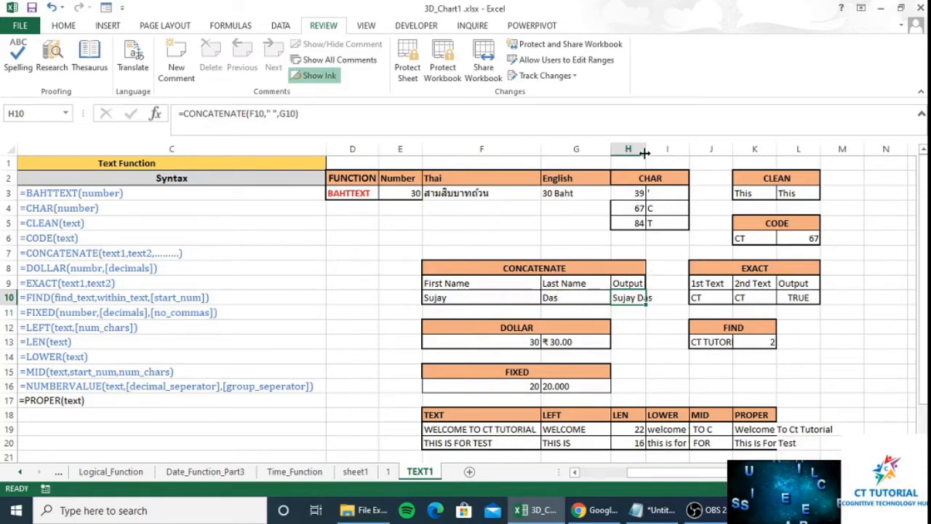
# - Widen column H to fit the full name and review the EXACT example cells
pyautogui.moveTo(644, 153); pyautogui.dragTo(653, 153)
pyautogui.click(724, 298)
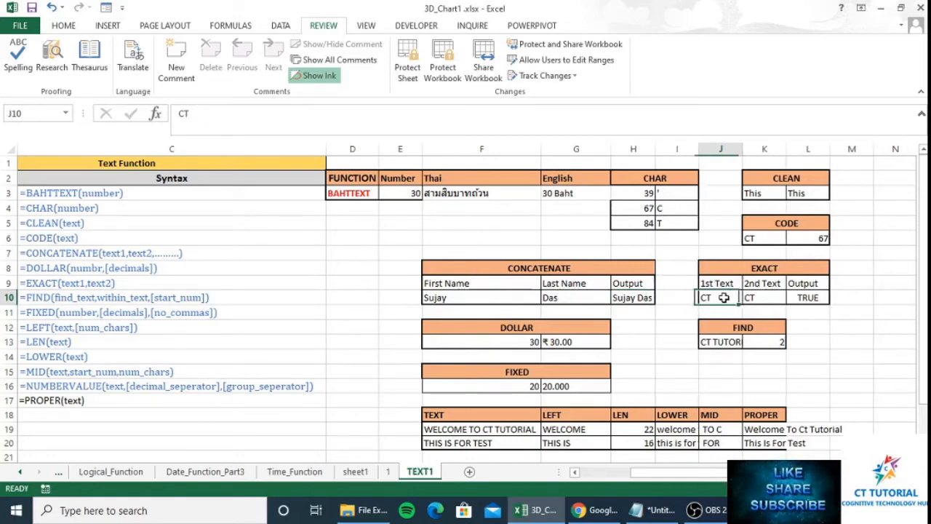
pyautogui.click(766, 298)
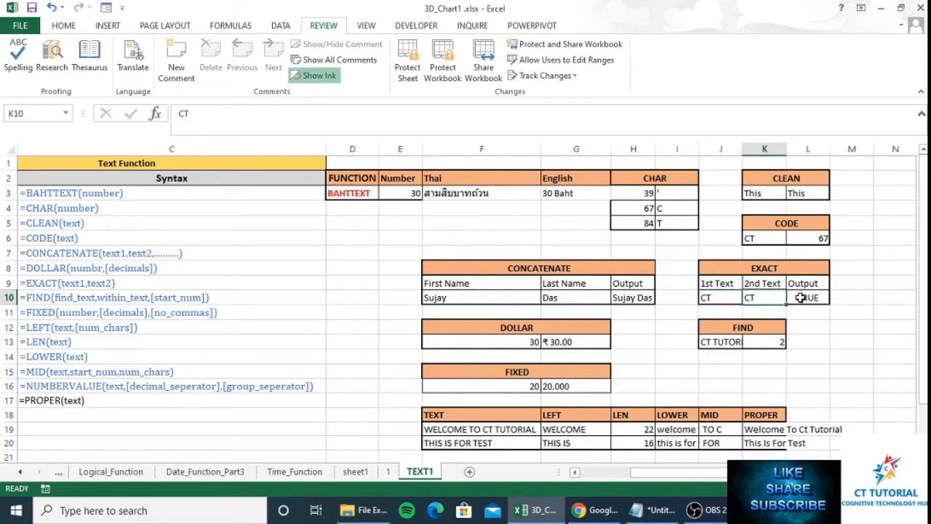
pyautogui.click(801, 298)
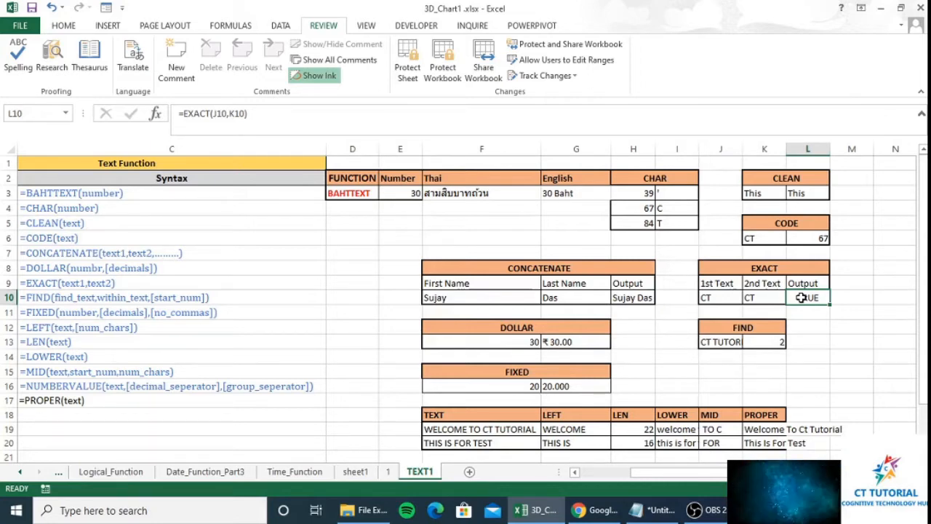
# - Enter =EXACT(J10,K10) in L10 to compare the two texts
pyautogui.write('=')
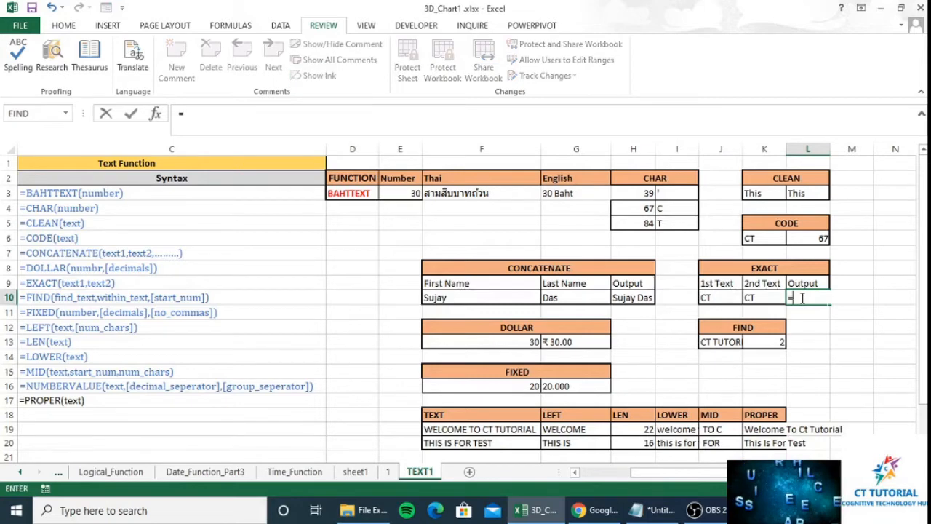
pyautogui.write('ex')
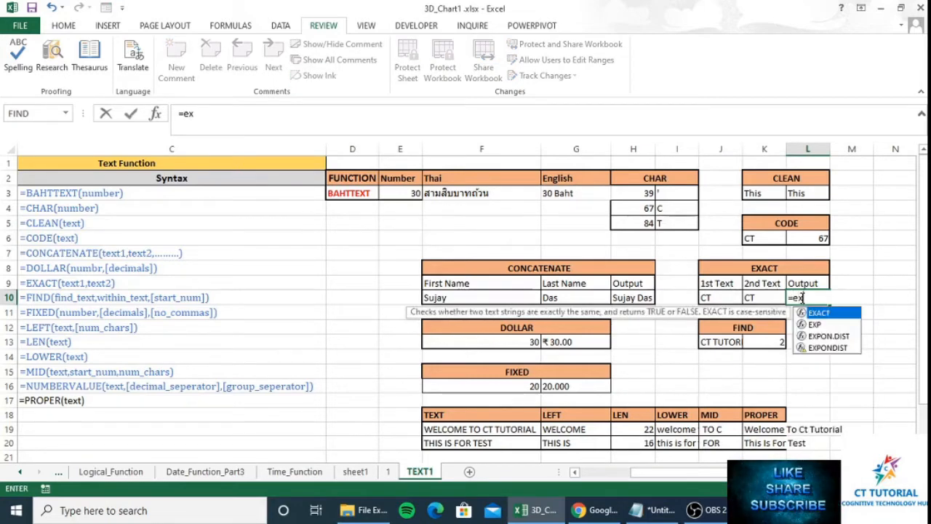
pyautogui.press('Tab')
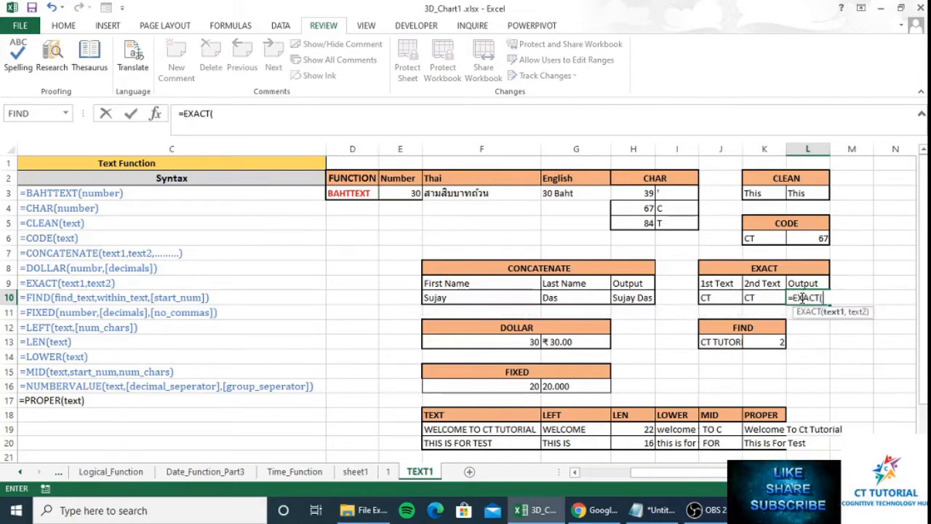
pyautogui.press('Left')
pyautogui.press('Left')
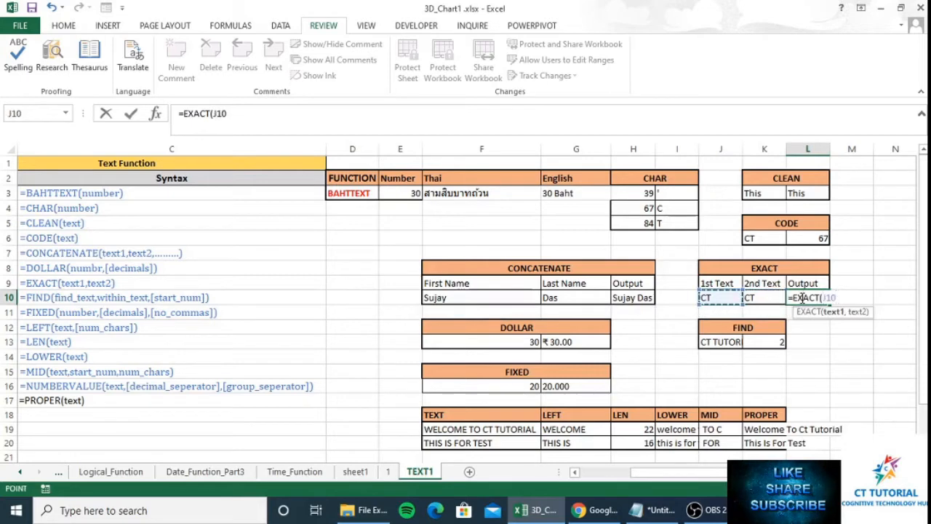
pyautogui.write(',')
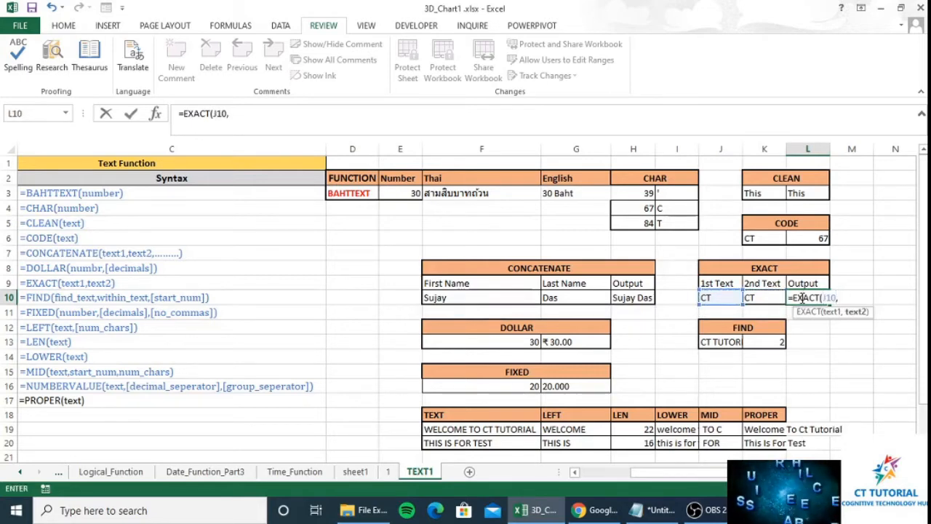
pyautogui.press('Left')
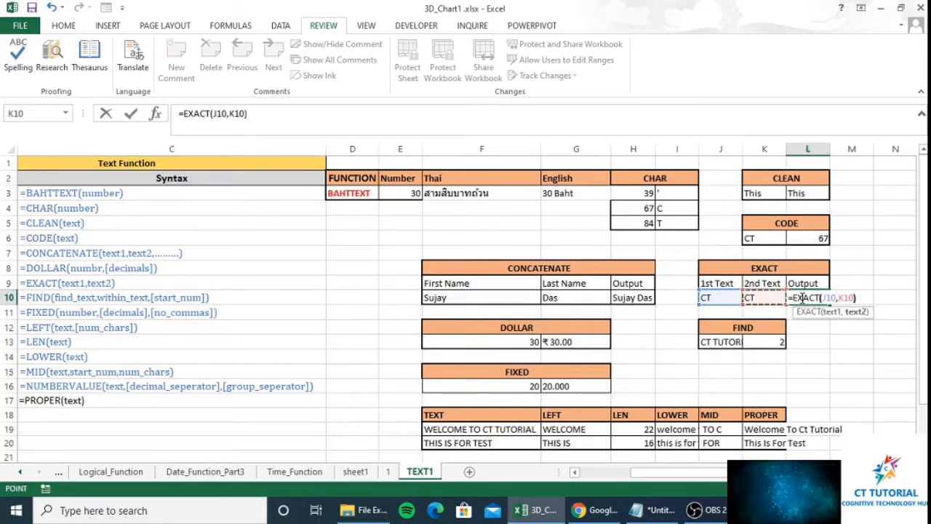
pyautogui.hotkey('ctrl', 'Return')
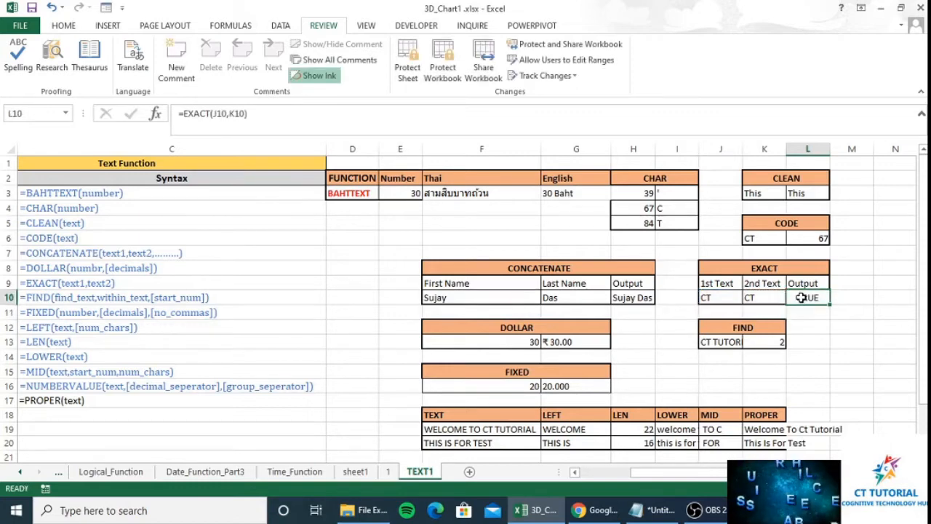
# - Change K10 to lowercase 'ct' so the EXACT output becomes FALSE
pyautogui.press('Left')
pyautogui.press('Left')
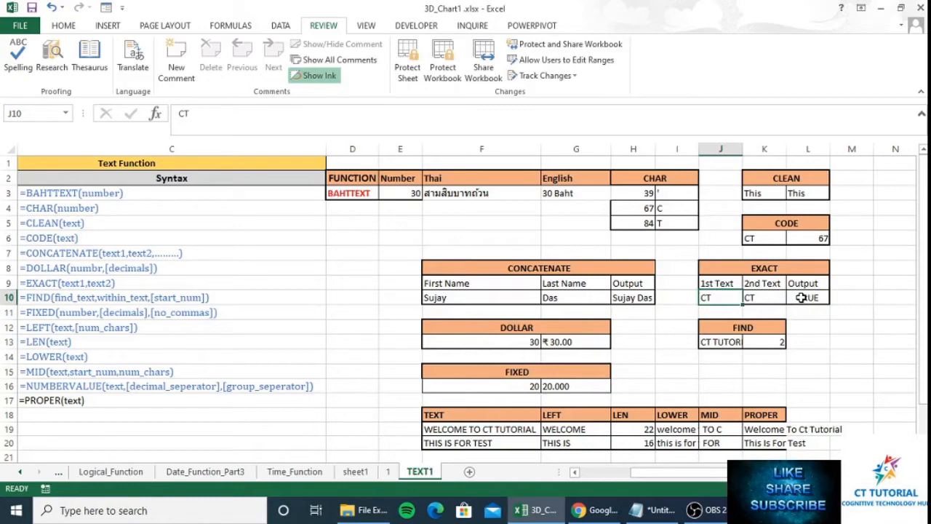
pyautogui.press('Right')
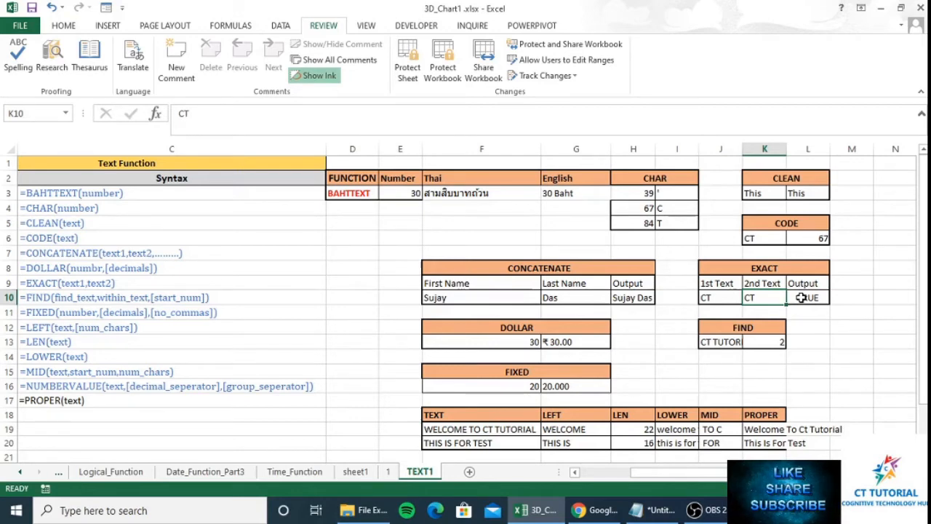
pyautogui.write('ct')
pyautogui.click(800, 298)
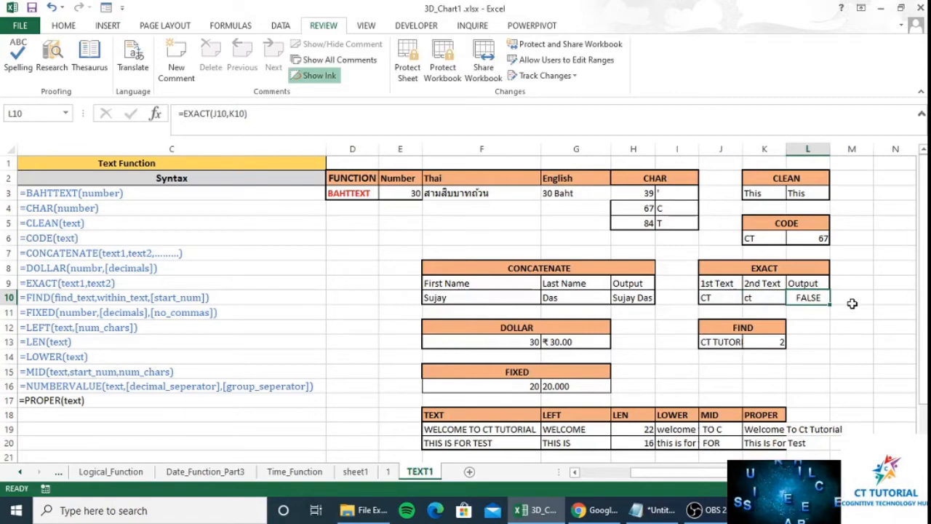
pyautogui.click(767, 298)
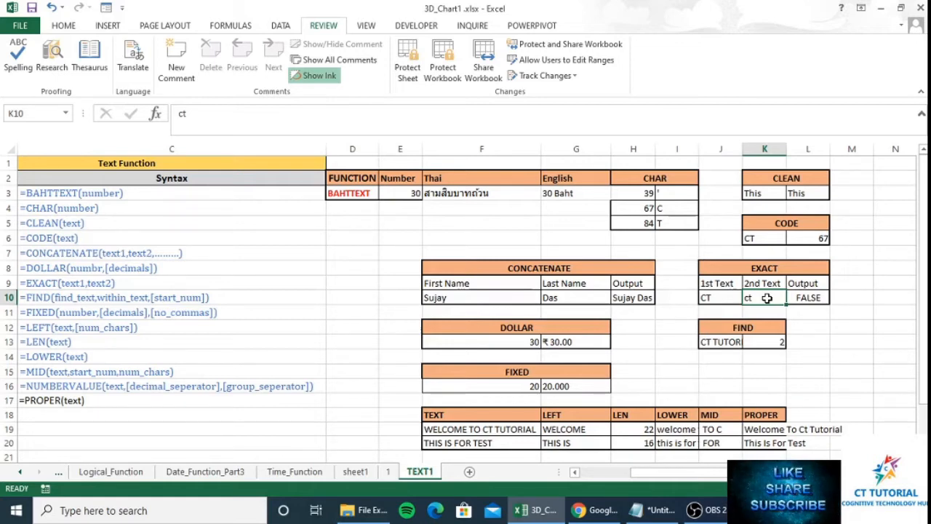
pyautogui.click(570, 345)
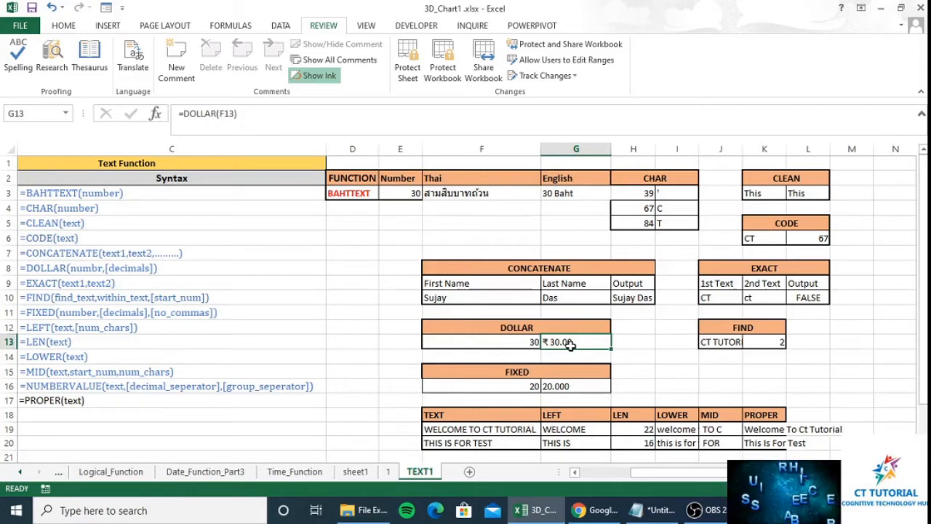
# - Enter =DOLLAR(F13,2) in G13 to show 30 as currency with two decimals
pyautogui.write('=')
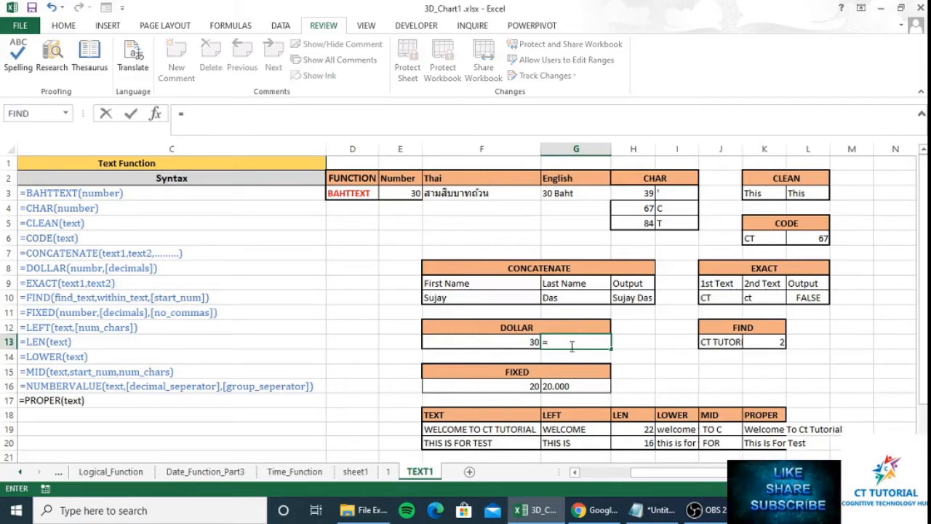
pyautogui.write('dollar')
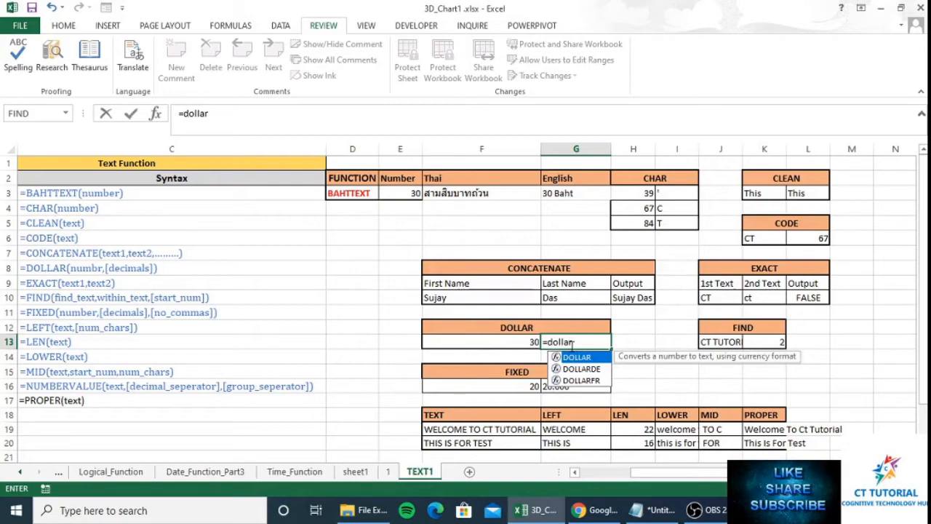
pyautogui.press('Tab')
pyautogui.press('Left')
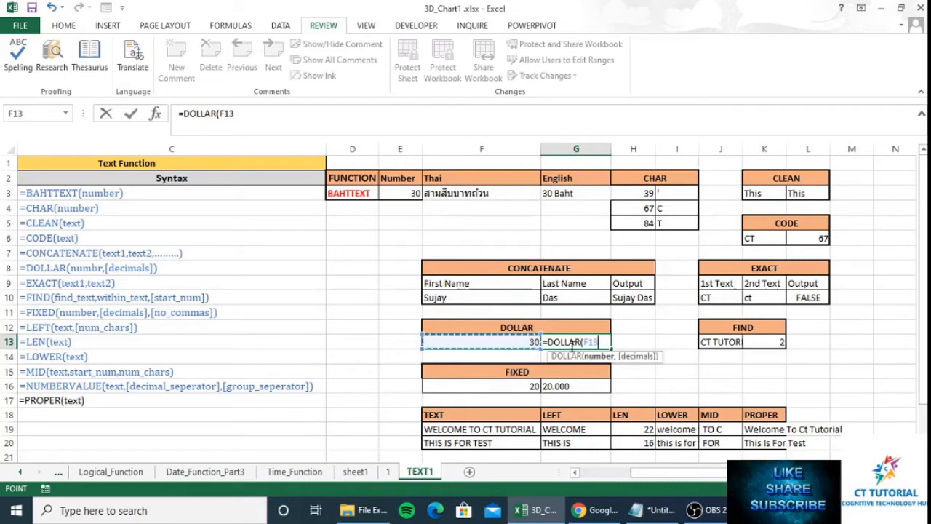
pyautogui.write(',')
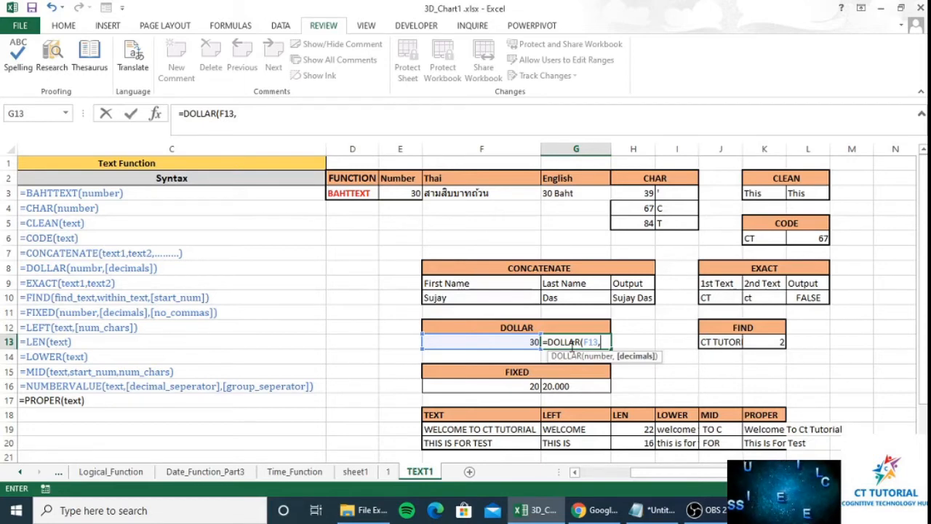
pyautogui.write('2')
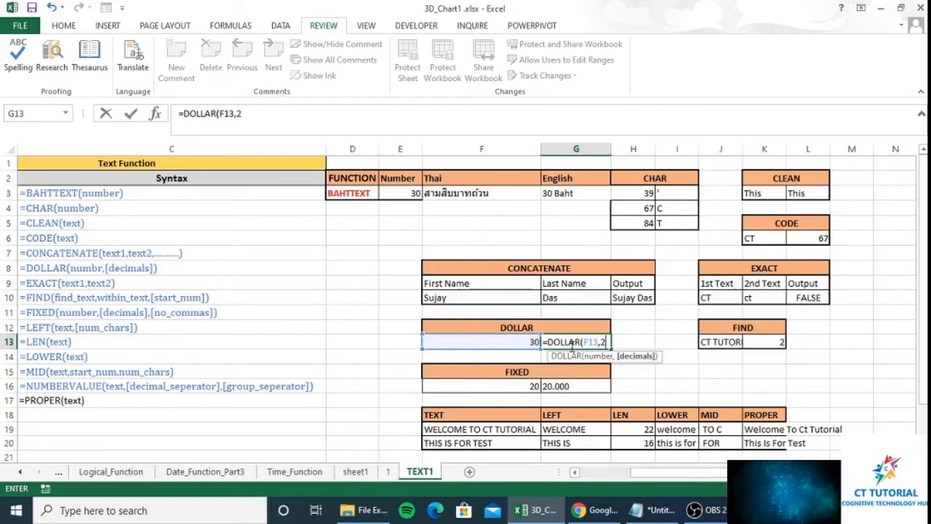
pyautogui.write(')')
pyautogui.press('Return')
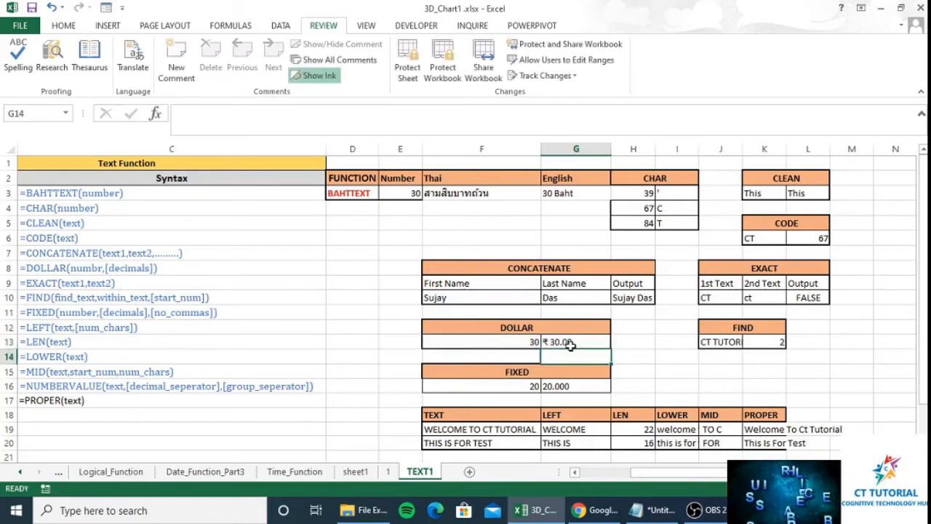
# - Edit the DOLLAR formula to one decimal place so G13 shows ₹ 30.0
pyautogui.click(570, 346)
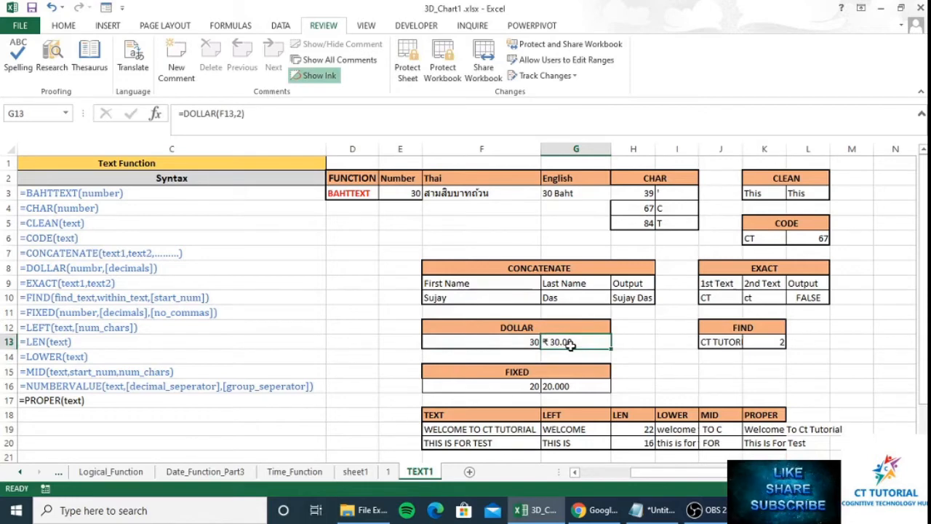
pyautogui.press('F2')
pyautogui.press('BackSpace')
pyautogui.press('BackSpace')
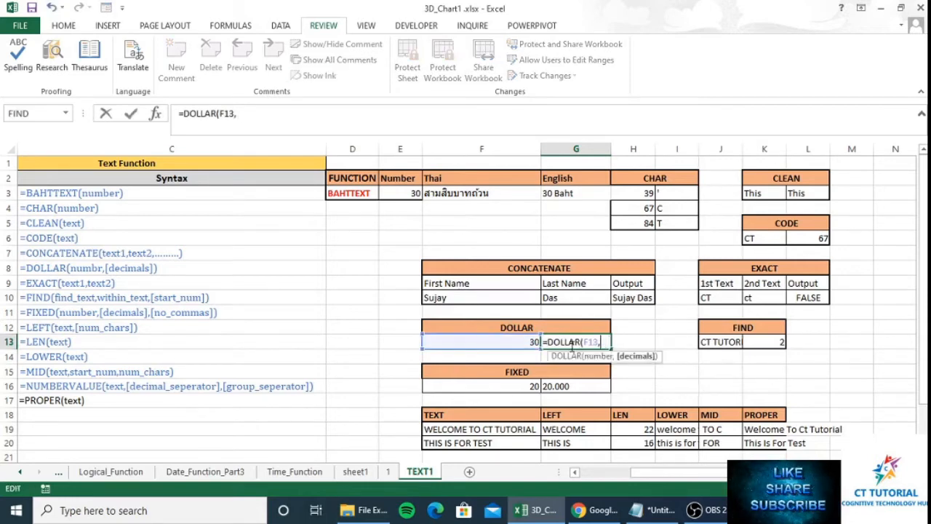
pyautogui.write('2)')
pyautogui.press('Return')
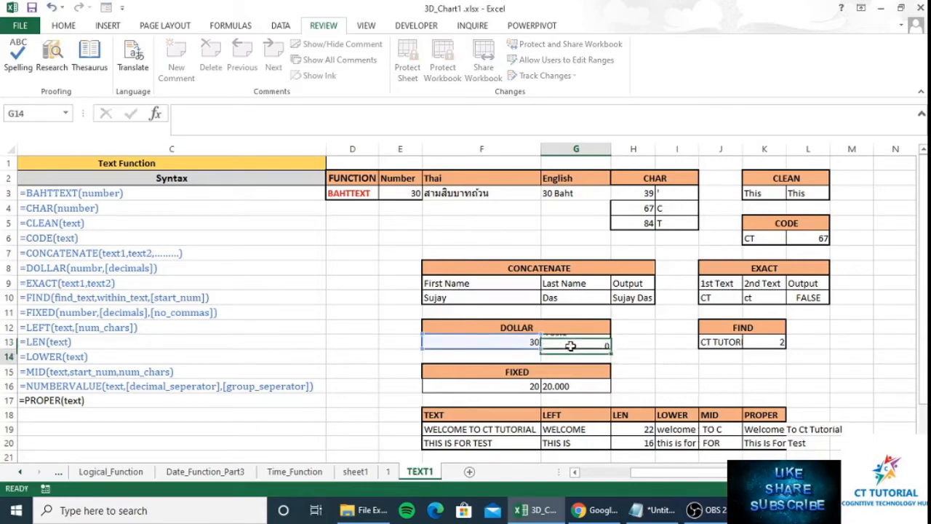
pyautogui.press('Up')
pyautogui.press('Up')
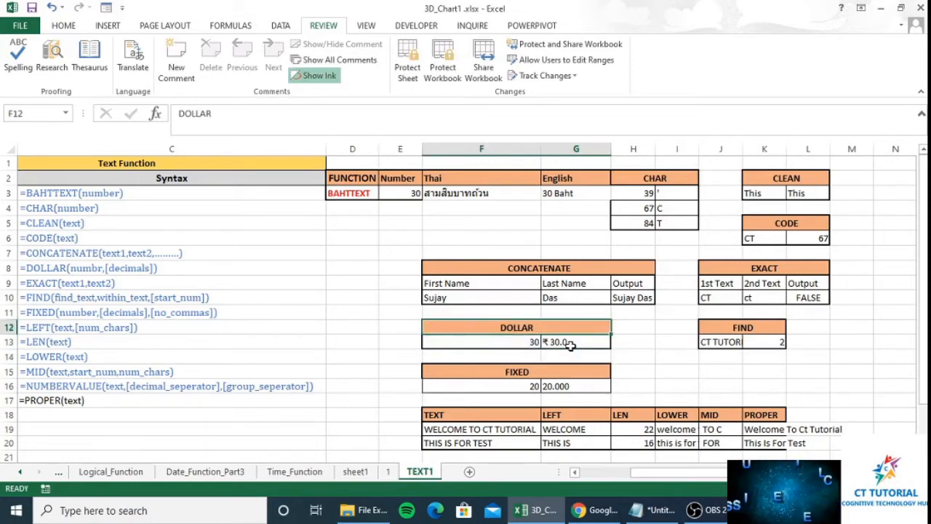
pyautogui.click(571, 345)
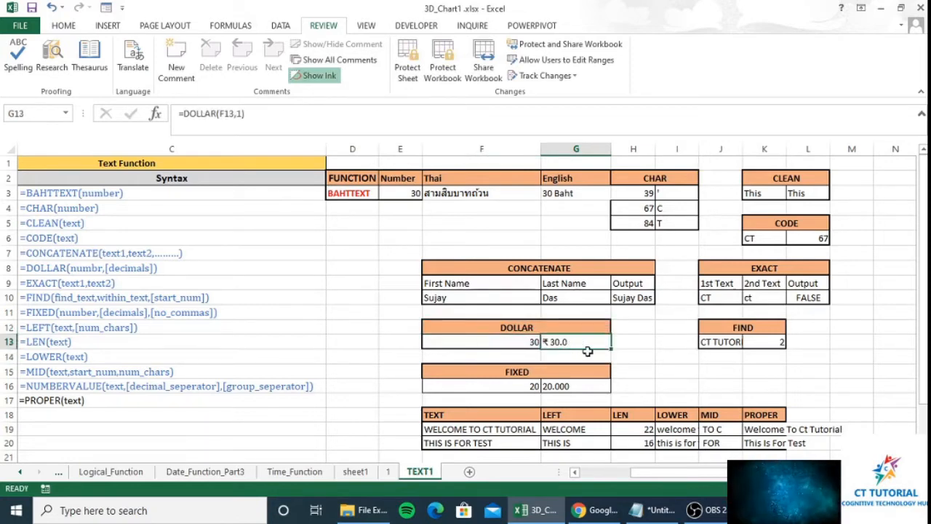
pyautogui.click(760, 332)
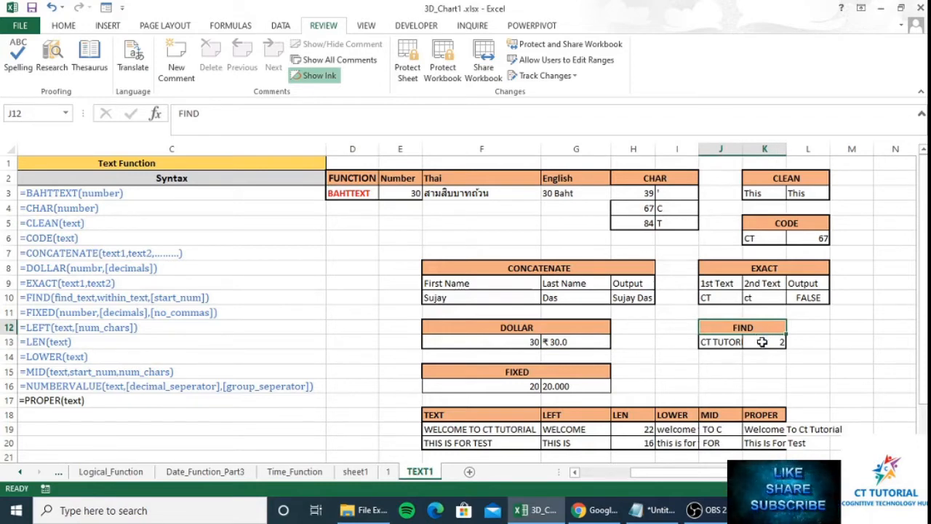
# - Enter =FIND("TU",J13,1) in K13, returning 4 as the position of TU
pyautogui.click(762, 341)
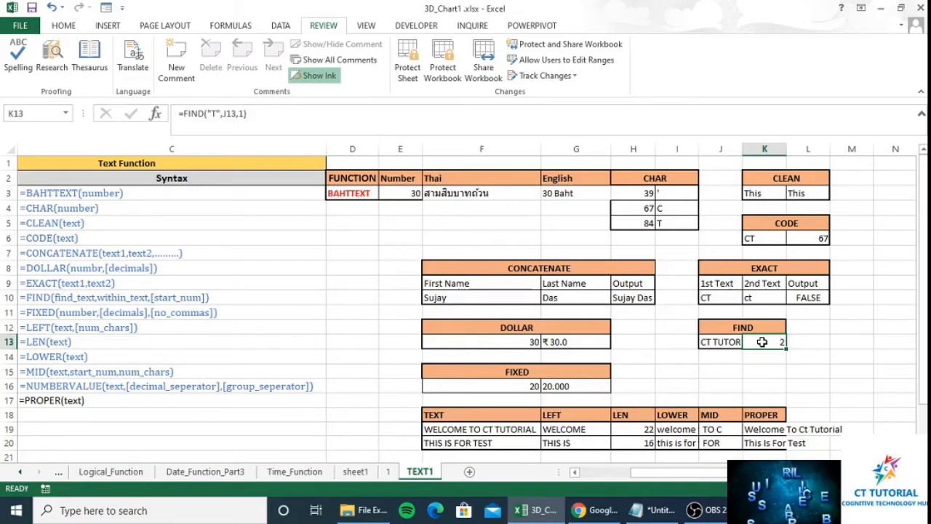
pyautogui.write('=')
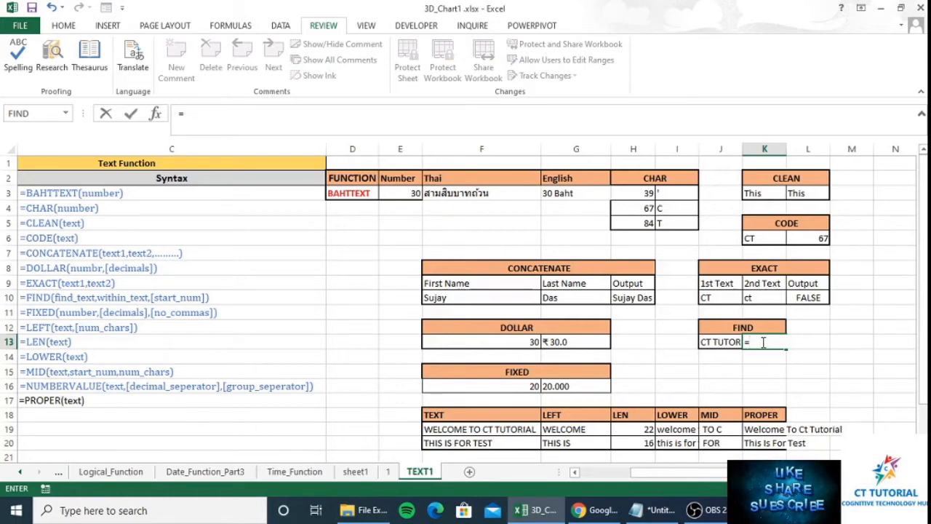
pyautogui.write('f')
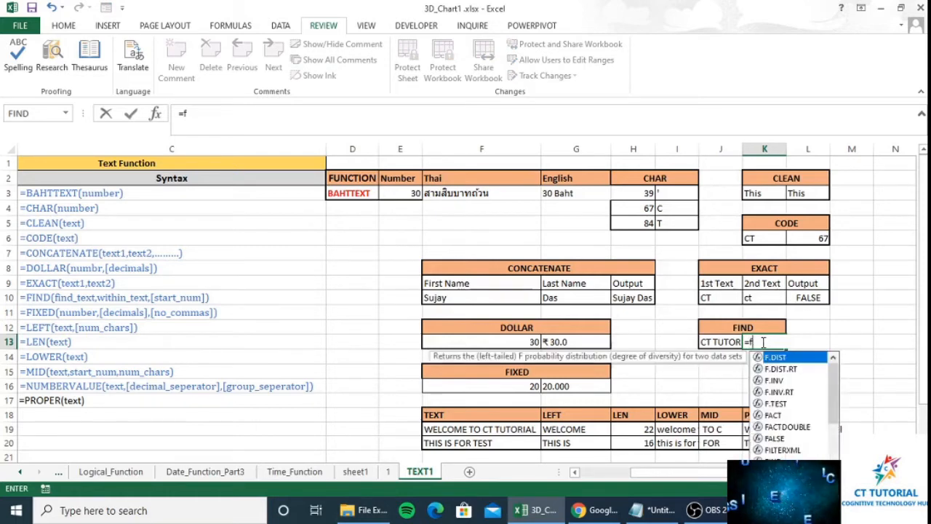
pyautogui.write('u')
pyautogui.press('BackSpace')
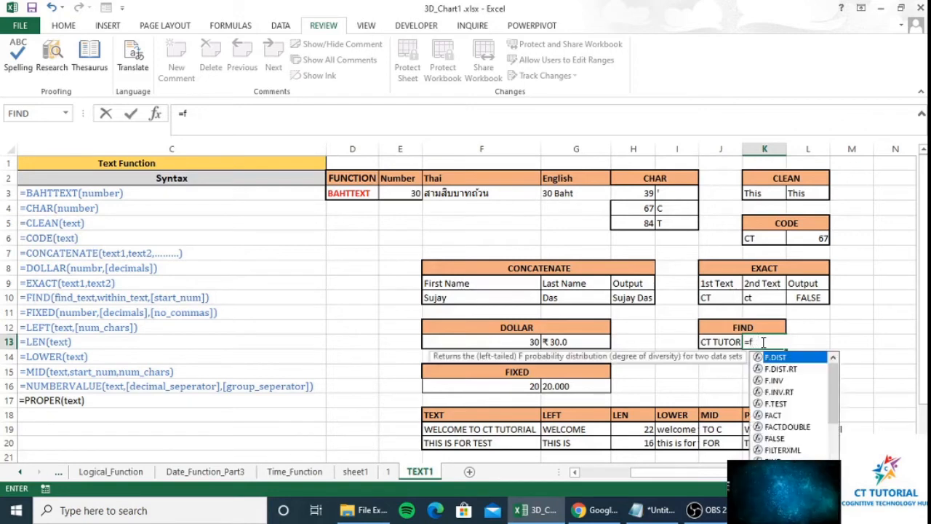
pyautogui.write('ind')
pyautogui.press('Tab')
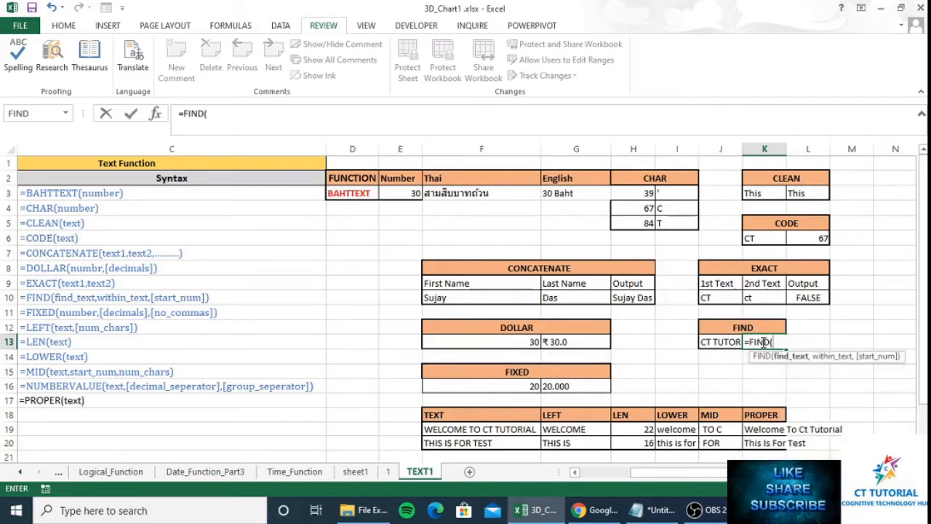
pyautogui.write('"')
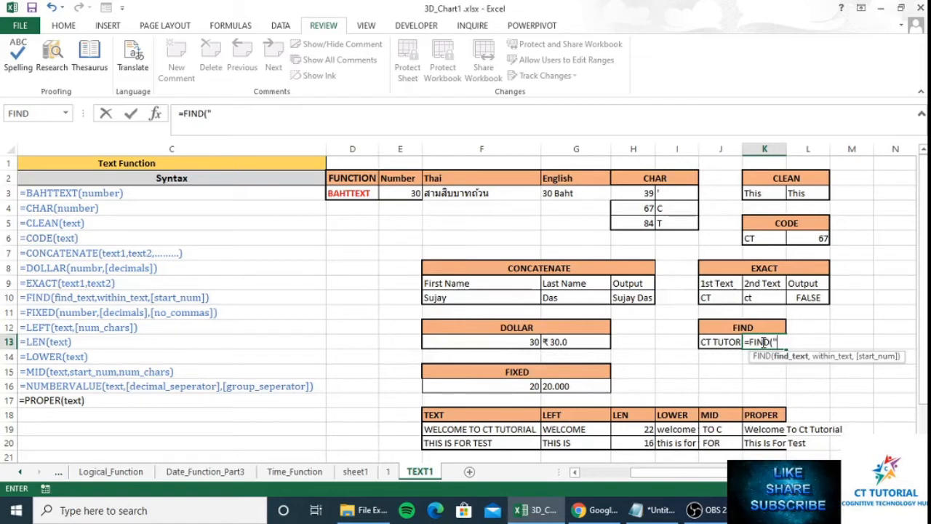
pyautogui.write('T')
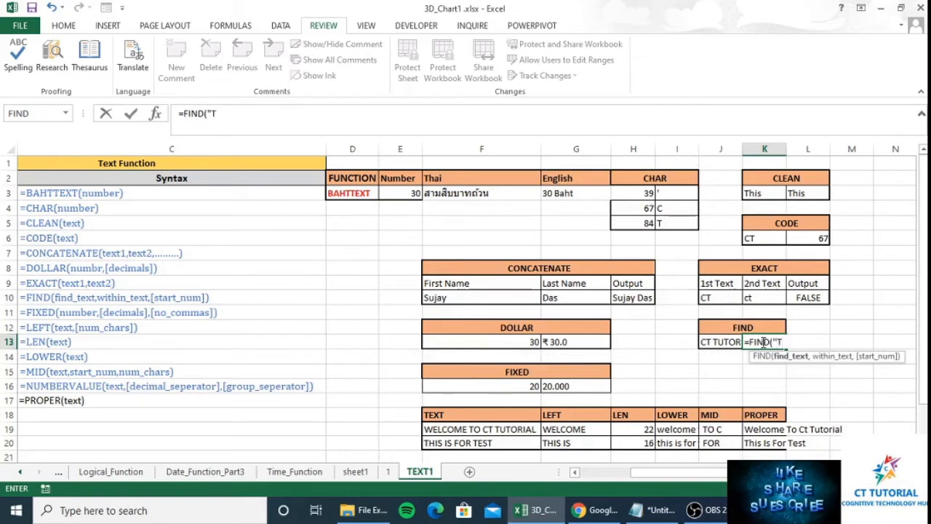
pyautogui.write('U"')
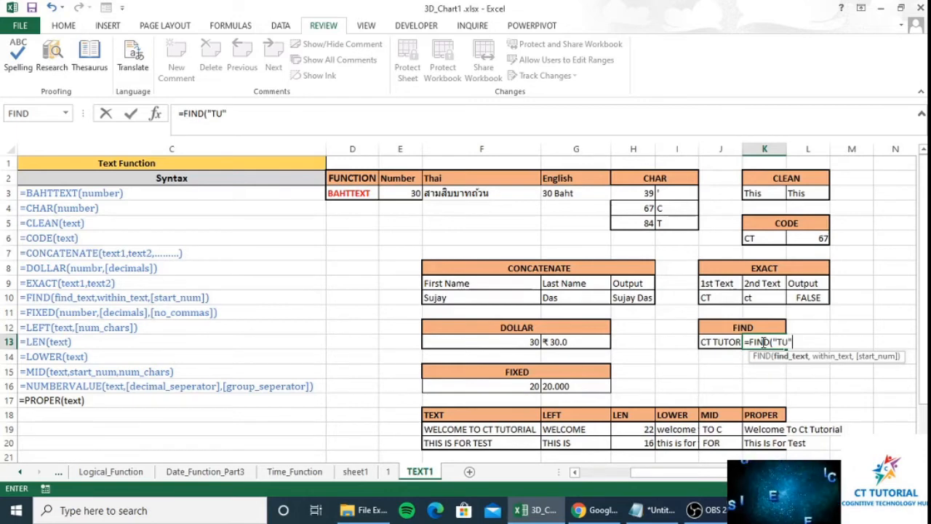
pyautogui.write(',')
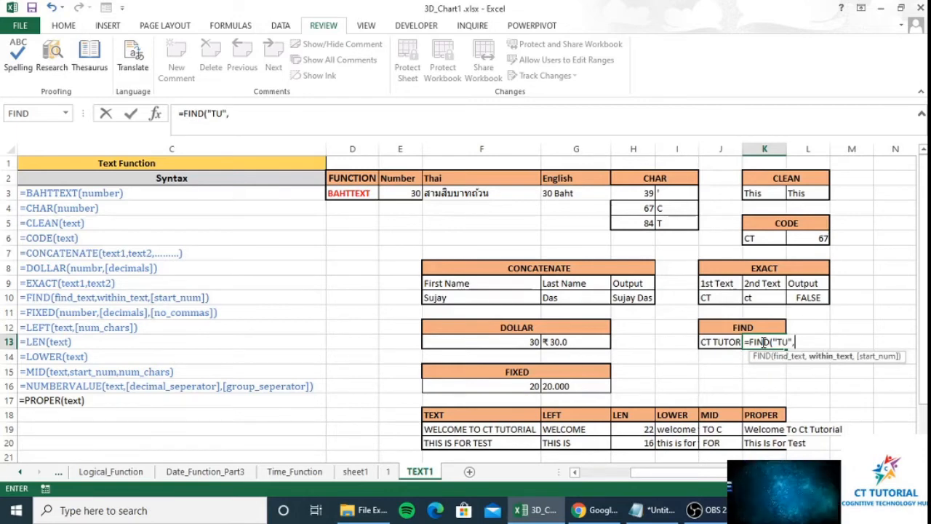
pyautogui.click(721, 341)
pyautogui.write(',')
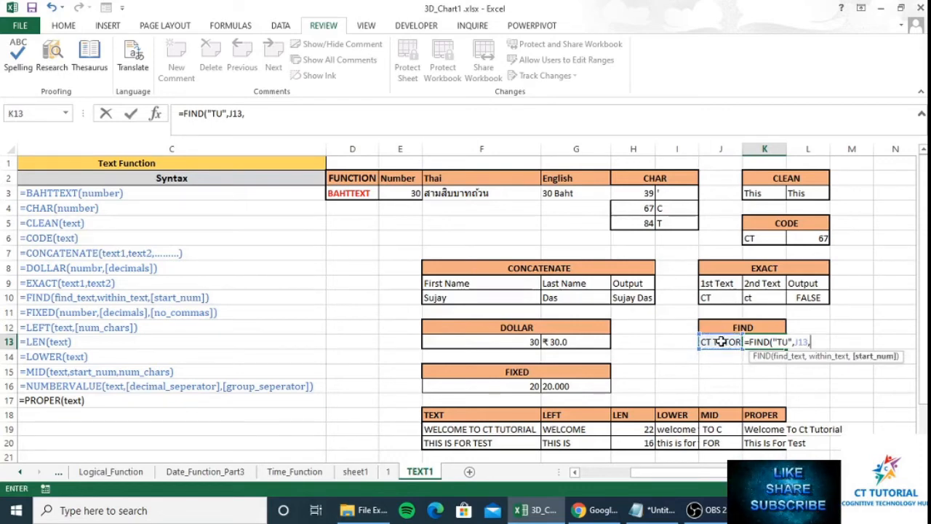
pyautogui.write('1)')
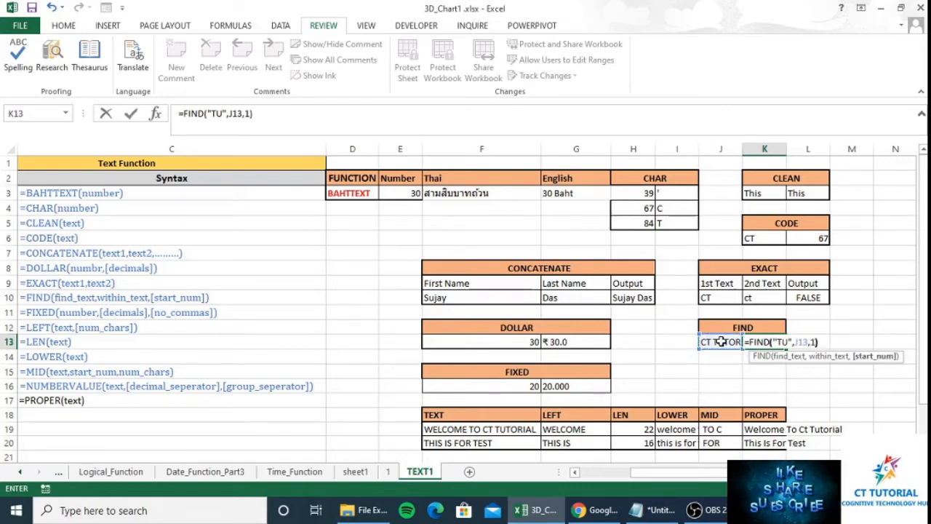
pyautogui.press('Return')
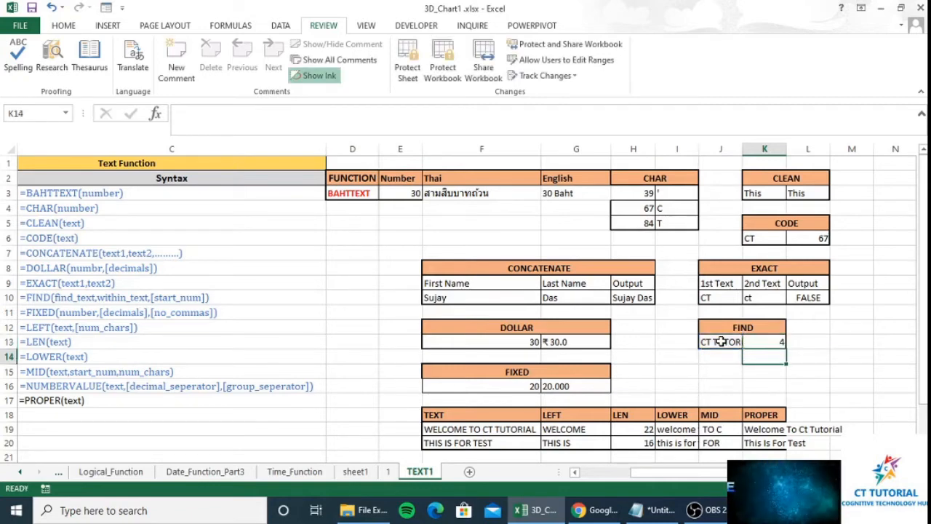
pyautogui.press('Up')
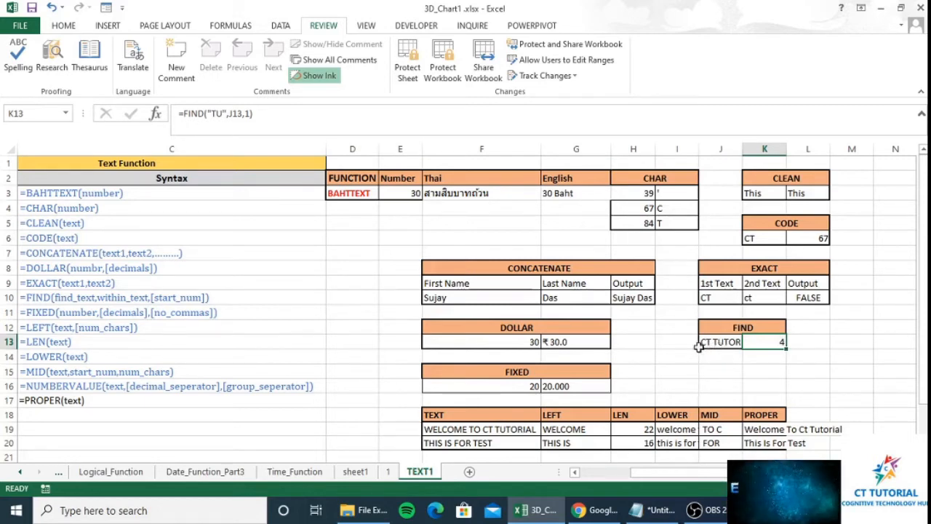
# - Start the FIXED formula in G16 using F16 with 2 decimals
pyautogui.click(506, 382)
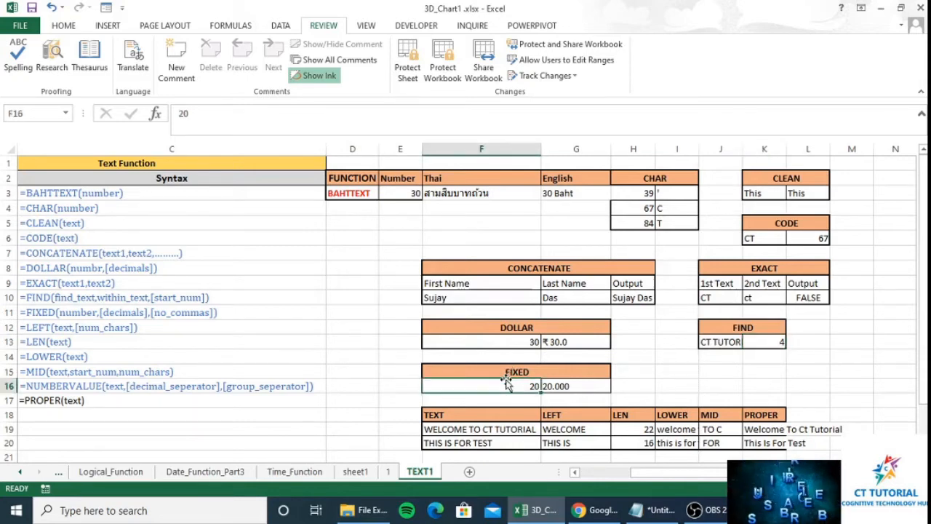
pyautogui.click(569, 392)
pyautogui.write('=FIXED(')
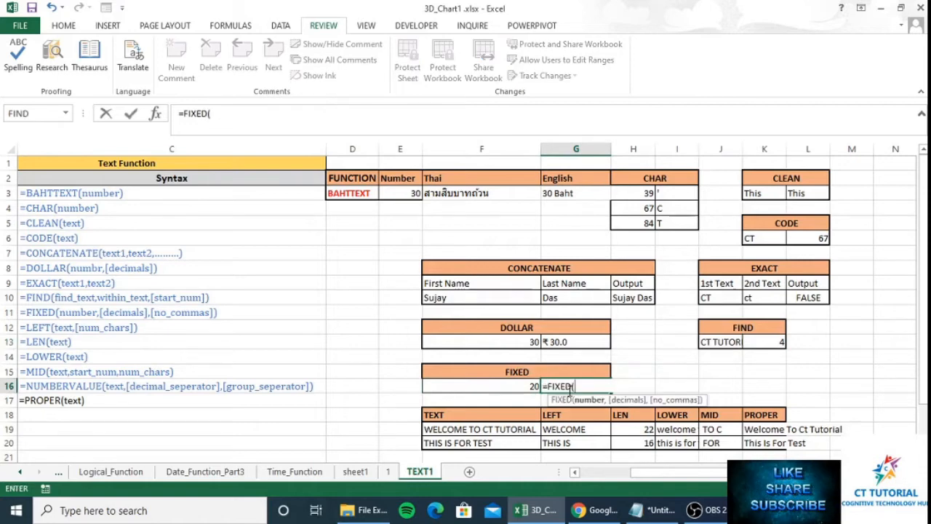
pyautogui.press('Left')
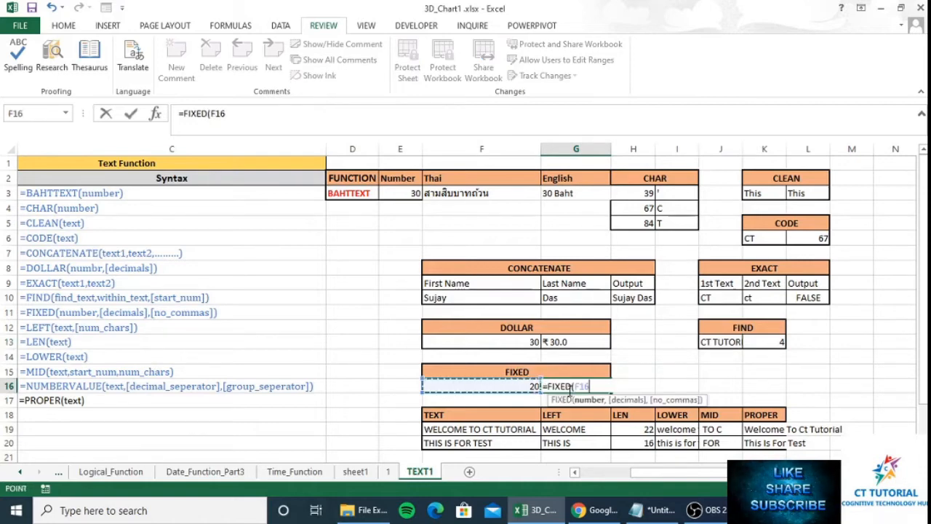
pyautogui.write(',')
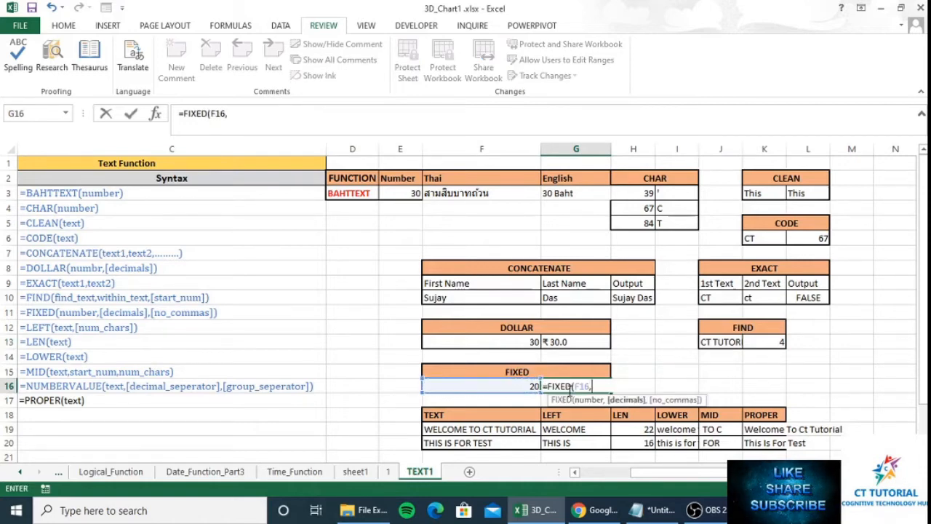
pyautogui.write('","')
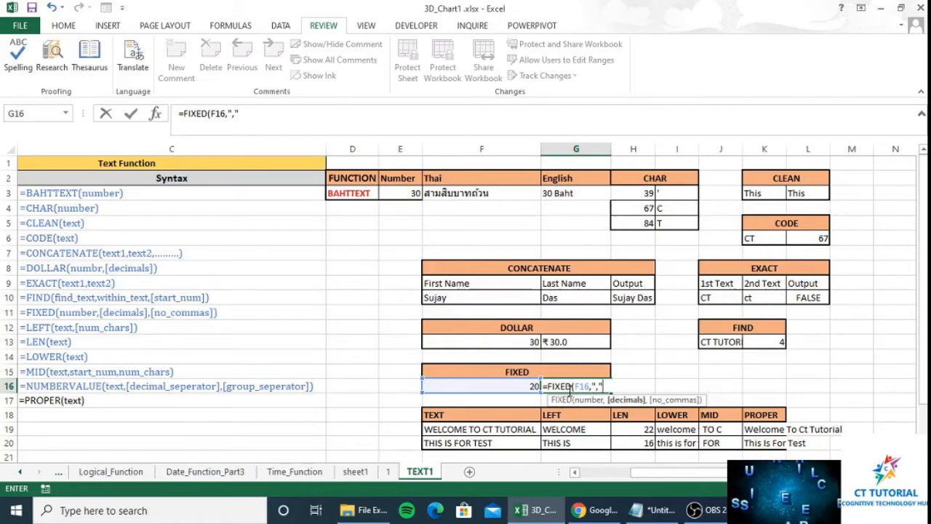
pyautogui.write(',')
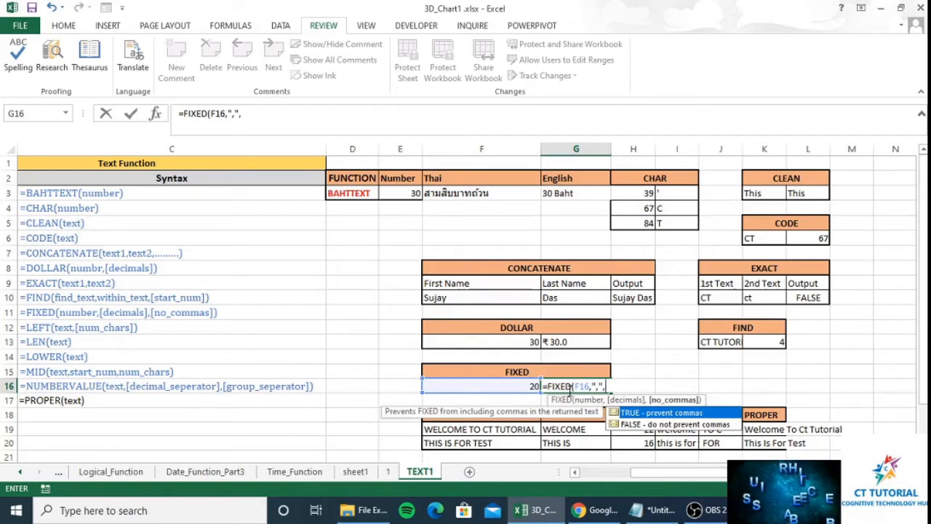
pyautogui.press('BackSpace')
pyautogui.press('BackSpace')
pyautogui.press('BackSpace')
pyautogui.press('BackSpace')
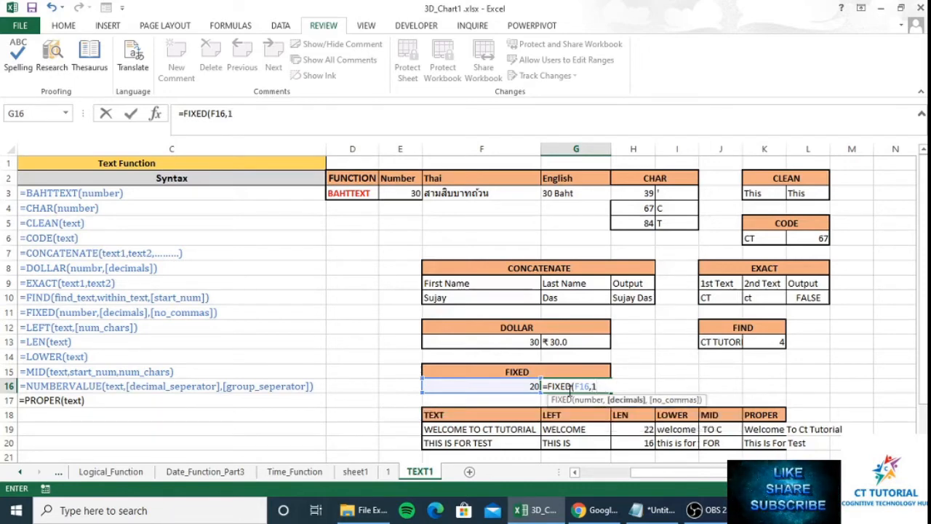
pyautogui.write('1')
pyautogui.press('BackSpace')
pyautogui.write('2,')
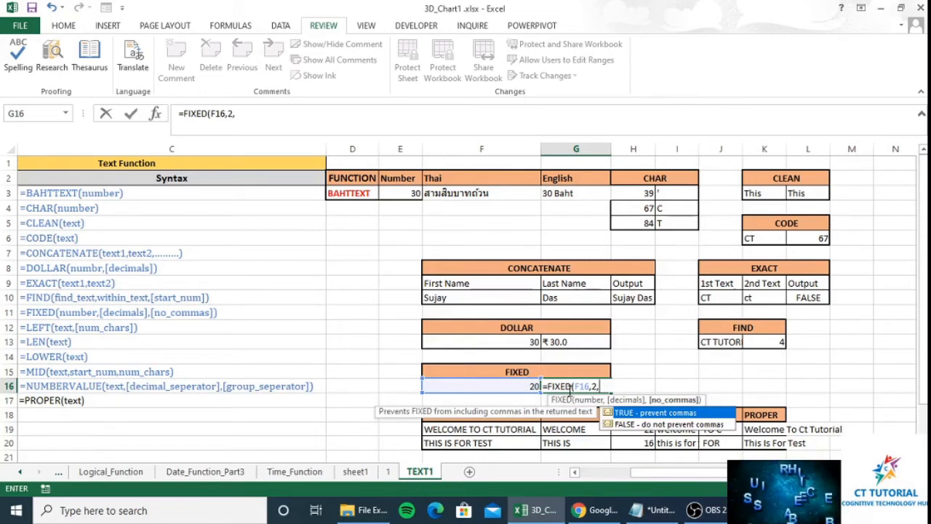
# - Add FALSE as the last argument so =FIXED(F16,2,FALSE) shows 20.00
pyautogui.write('f')
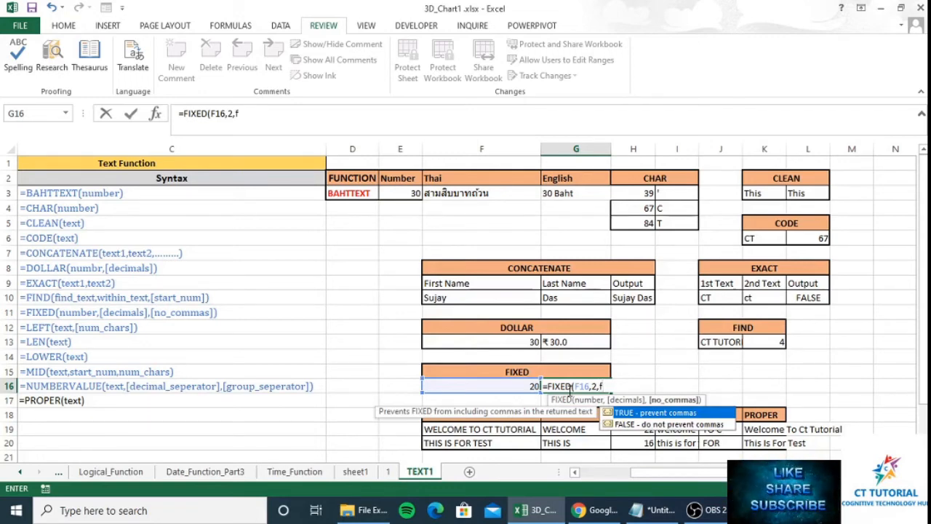
pyautogui.write('l')
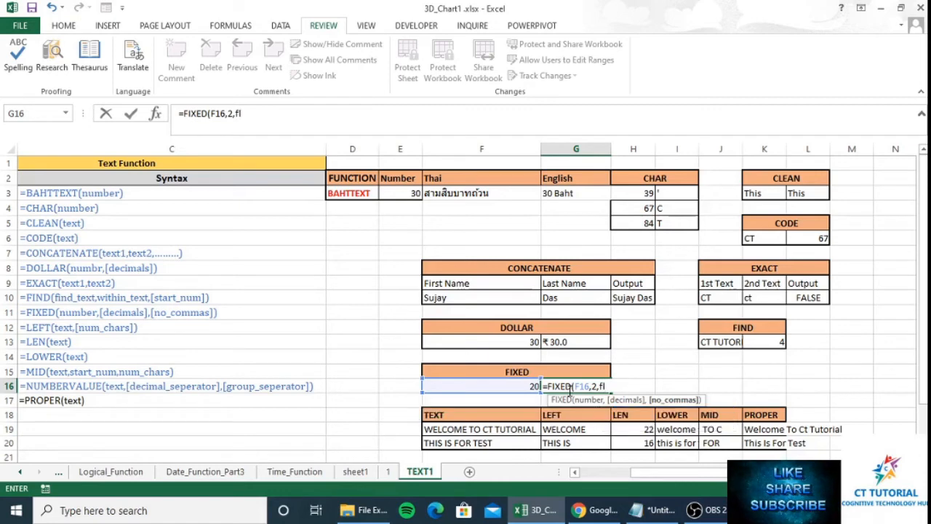
pyautogui.write('a')
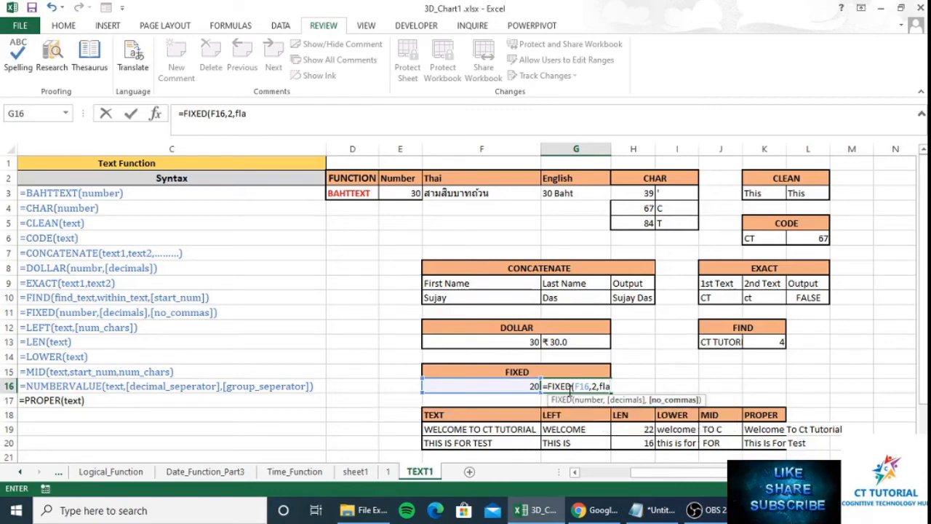
pyautogui.press('BackSpace')
pyautogui.press('BackSpace')
pyautogui.write('alse')
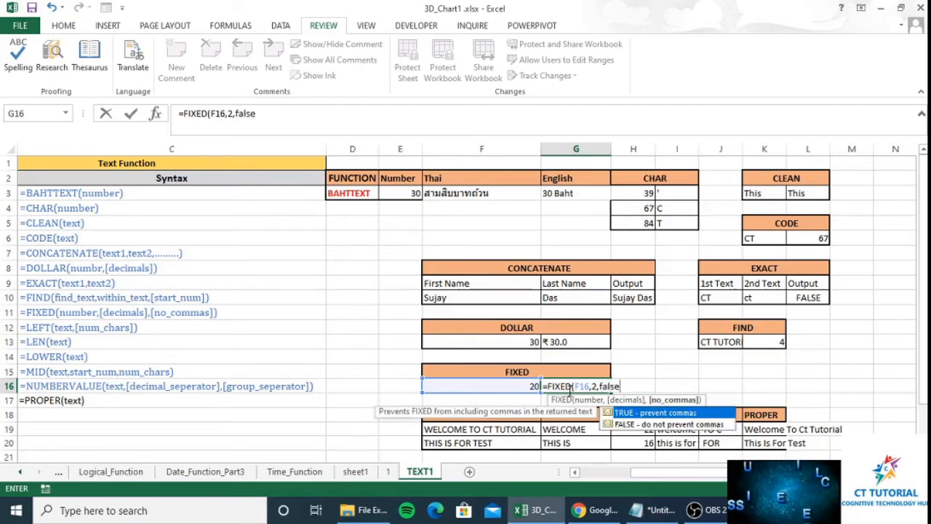
pyautogui.press('Down')
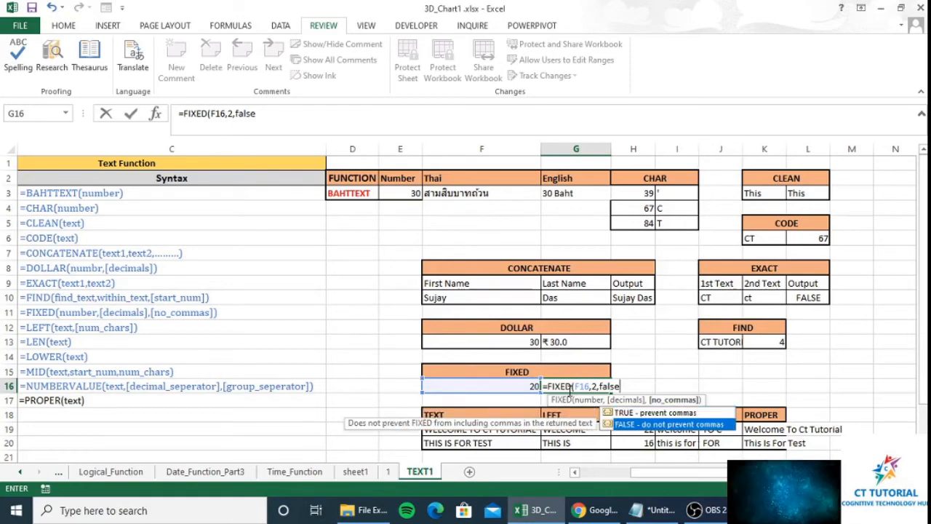
pyautogui.press('Tab')
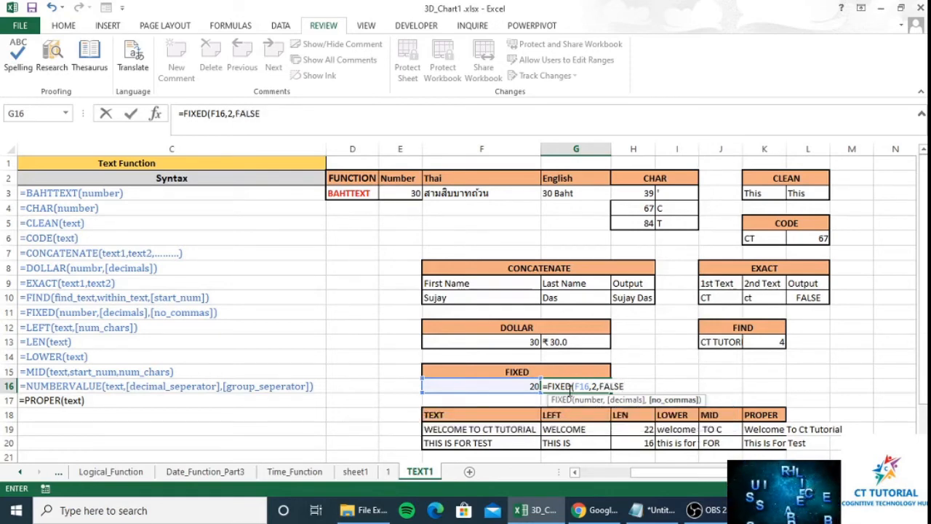
pyautogui.write(')')
pyautogui.press('Return')
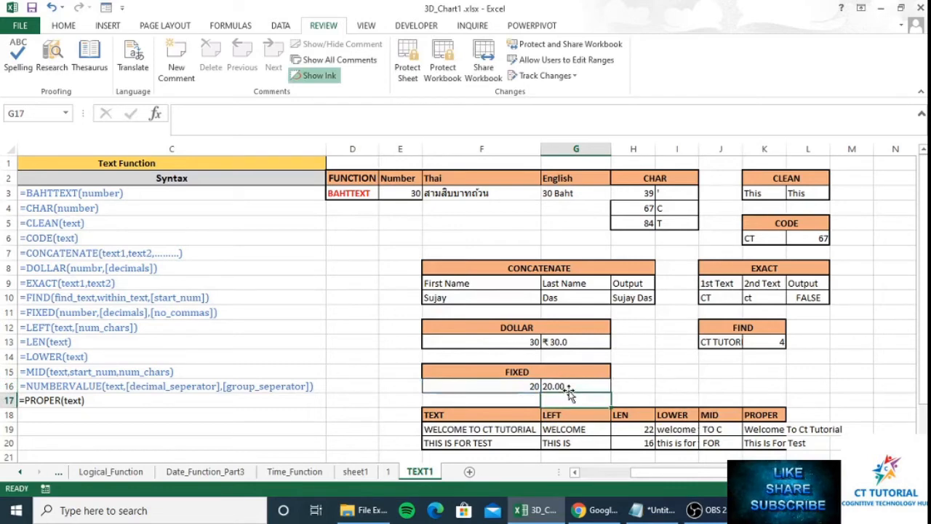
pyautogui.press('Up')
pyautogui.press('Left')
# - Change the FIXED example's number in F16 to 10000
pyautogui.write('10000')
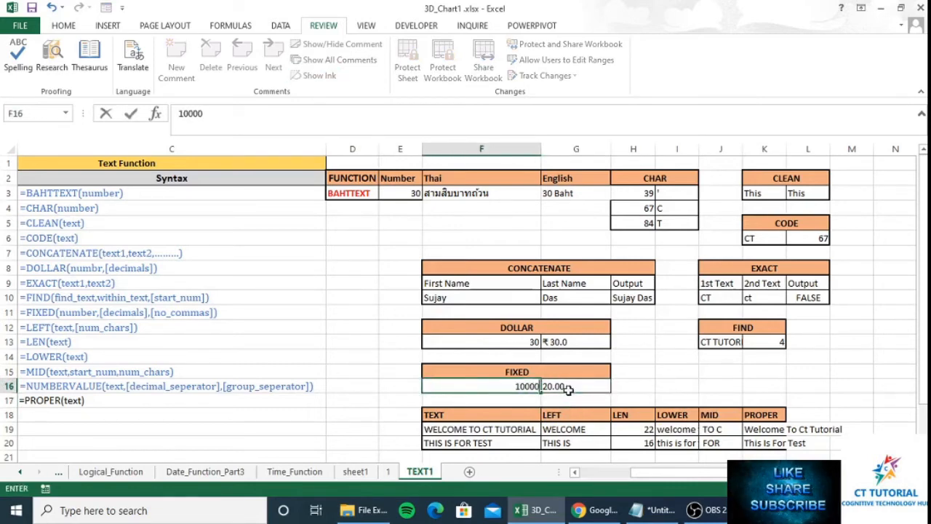
pyautogui.press('Return')
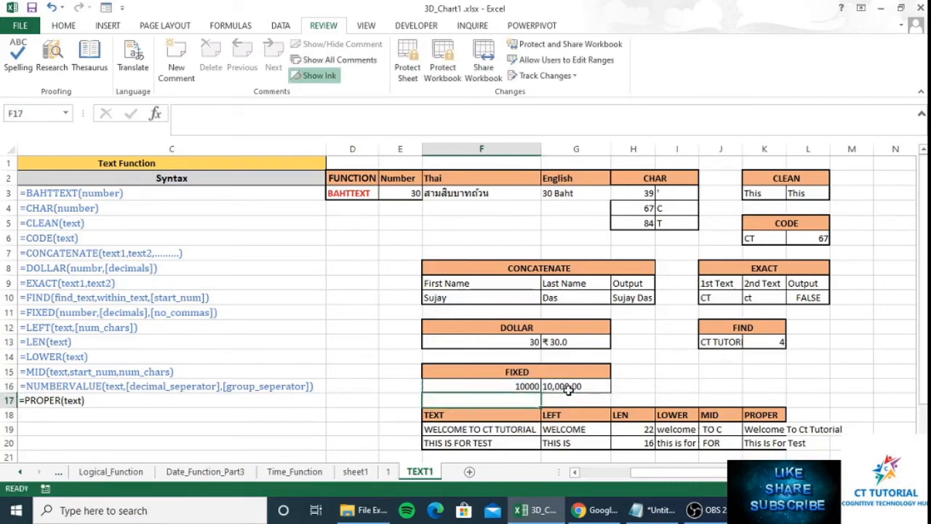
pyautogui.press('Up')
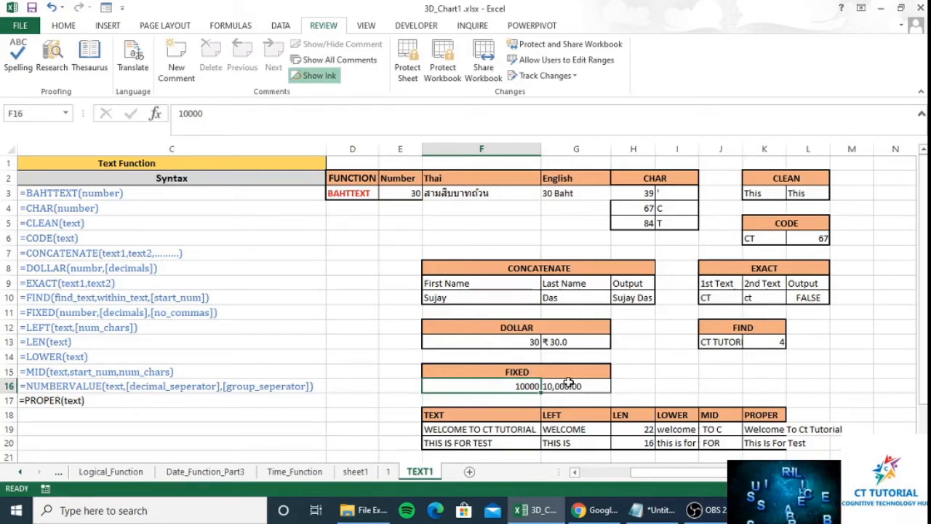
# - Replace FALSE with TRUE in G16's FIXED formula, showing 10000.00 without commas
pyautogui.click(568, 385)
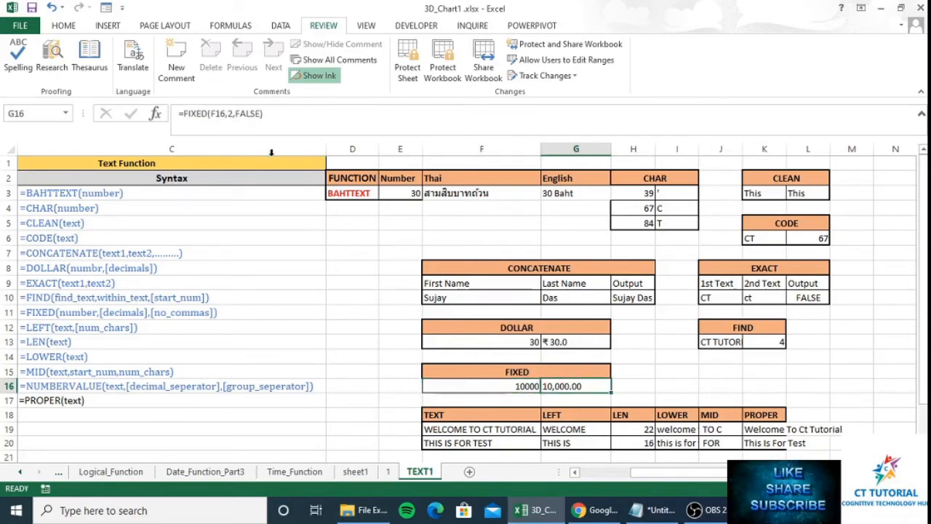
pyautogui.click(261, 114)
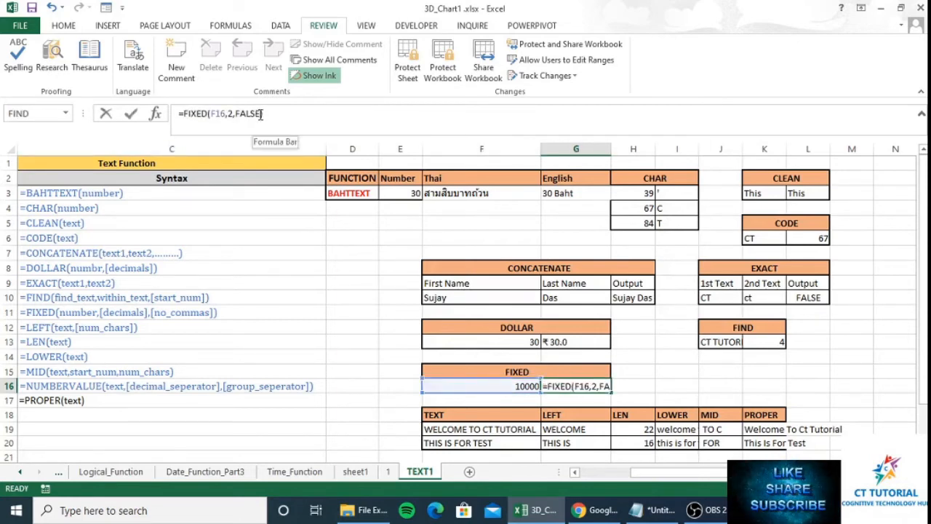
pyautogui.doubleClick(261, 115)
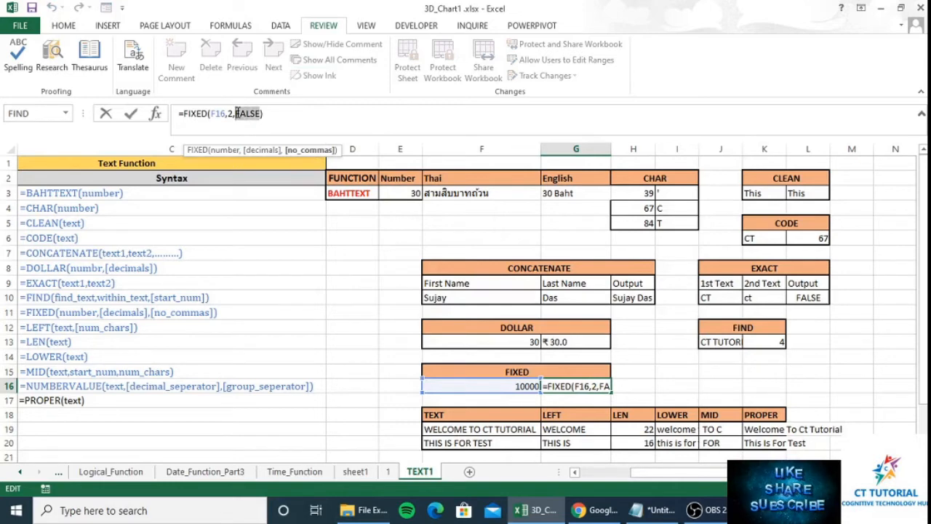
pyautogui.write('TRUE')
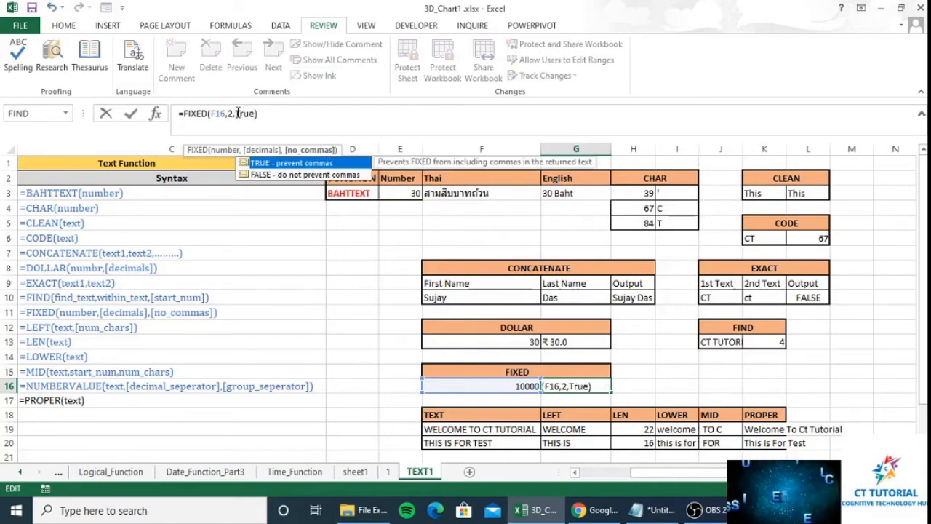
pyautogui.click(316, 75)
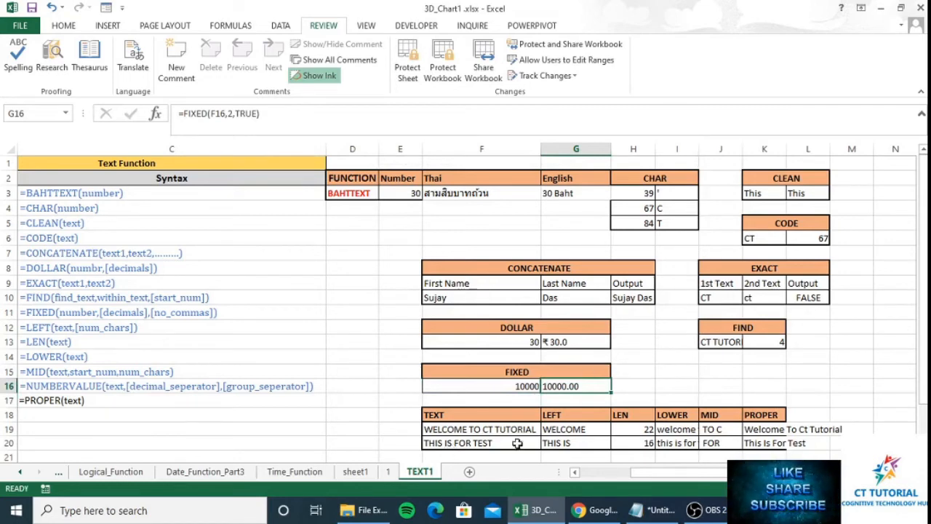
pyautogui.click(595, 427)
pyautogui.press('Down')
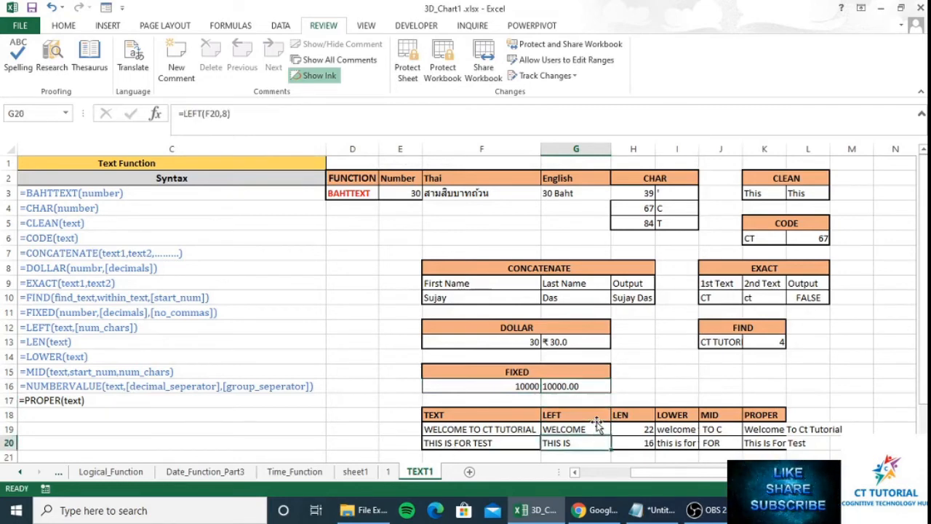
# - Enter =LEFT(F19,8) in G19 to return WELCOME
pyautogui.click(580, 429)
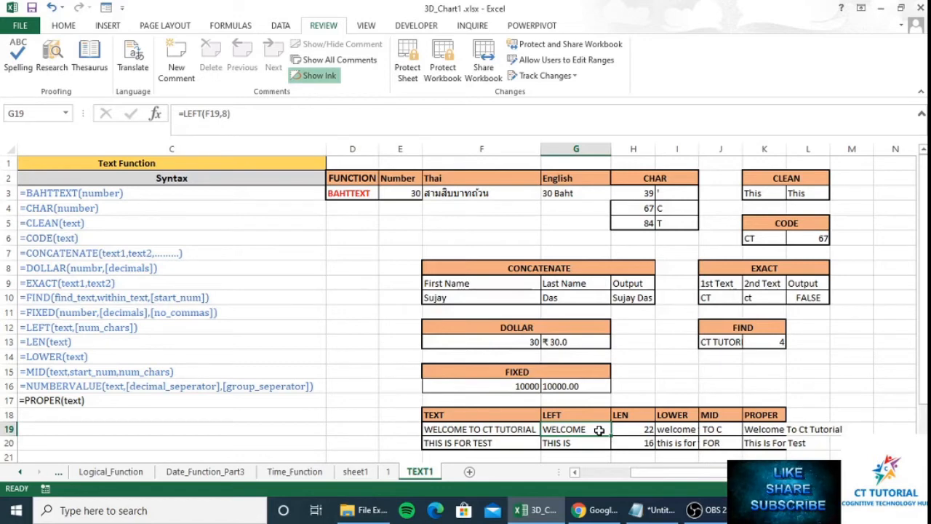
pyautogui.write('=')
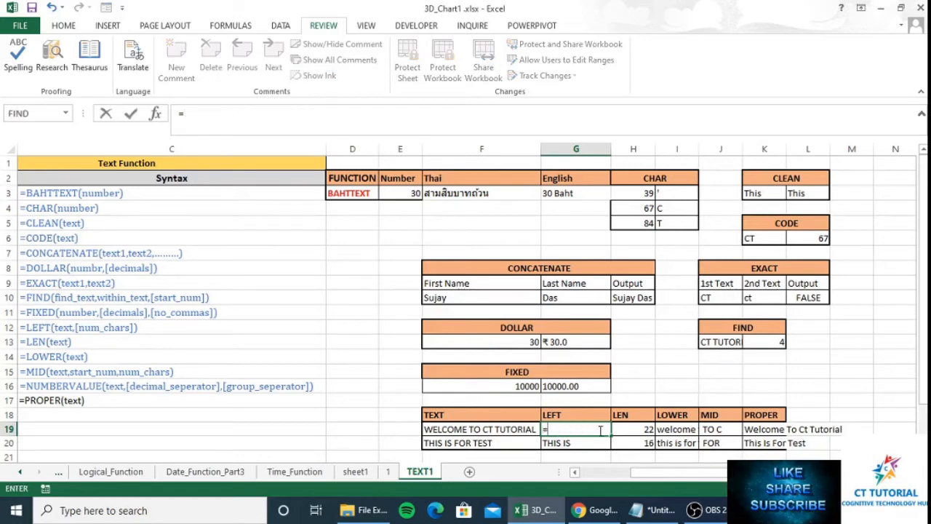
pyautogui.write('left')
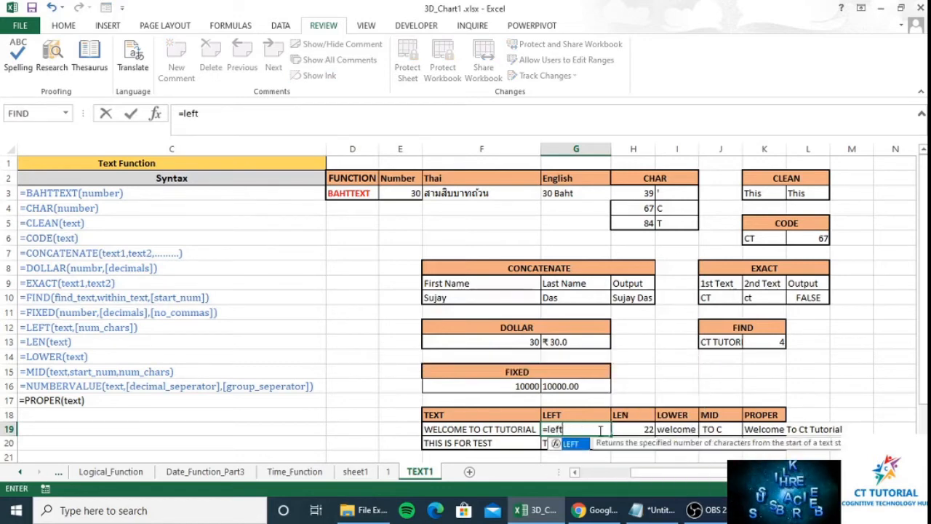
pyautogui.press('Tab')
pyautogui.press('Left')
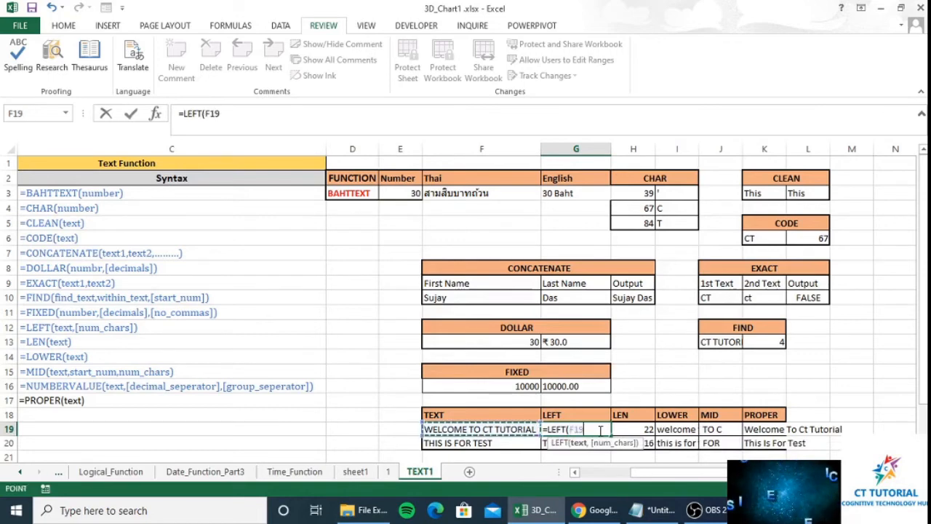
pyautogui.write(',')
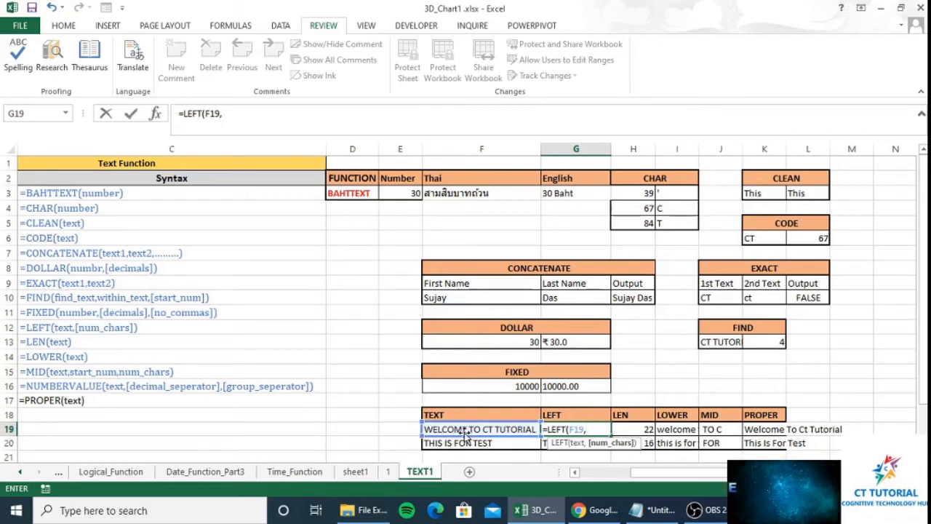
pyautogui.write('8')
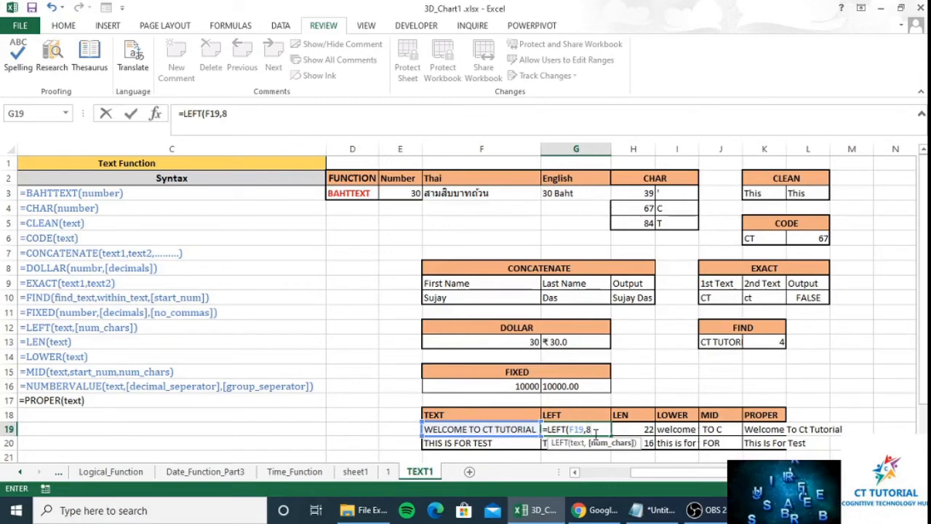
pyautogui.write(')')
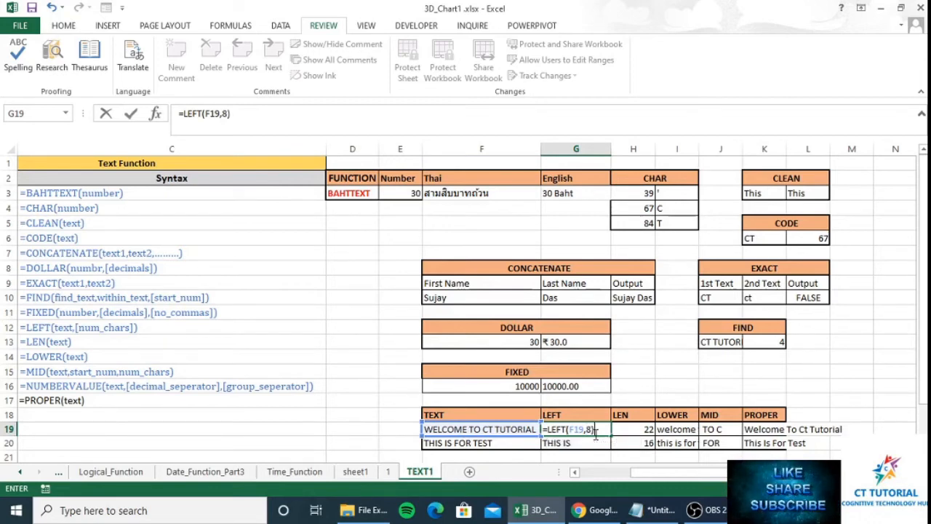
pyautogui.press('Return')
# - Copy the LEFT formula from G19 into G20
pyautogui.click(594, 430)
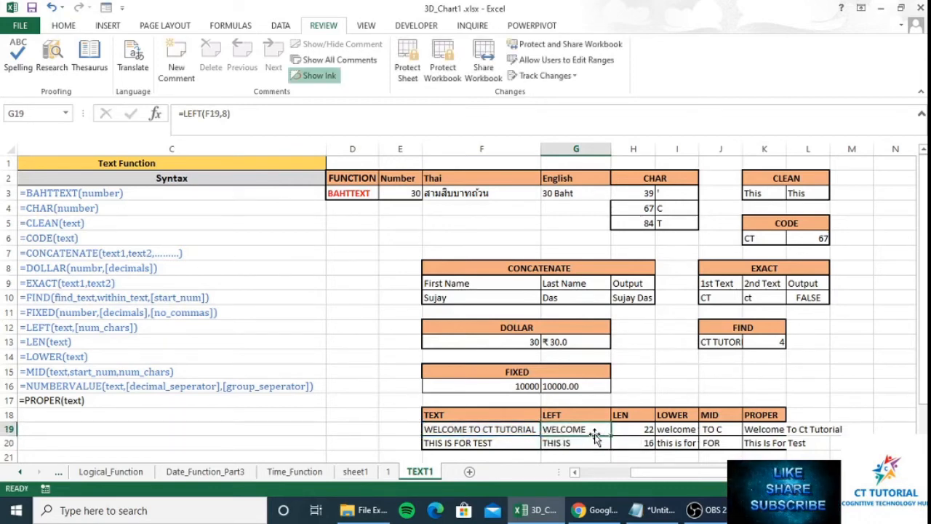
pyautogui.hotkey('ctrl', 'c')
pyautogui.press('Down')
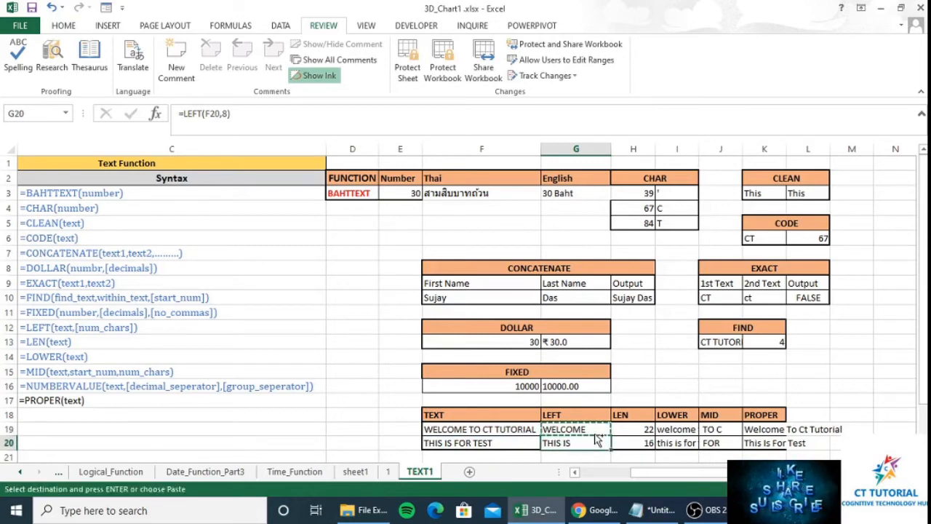
pyautogui.hotkey('ctrl', 'v')
pyautogui.press('Right')
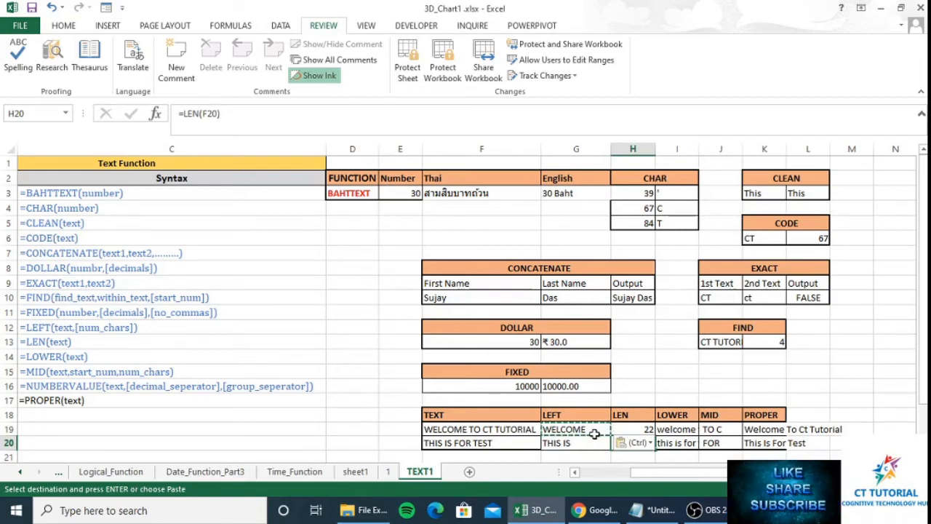
# - Enter =LEN(F19) in H19, returning 22 characters
pyautogui.press('Up')
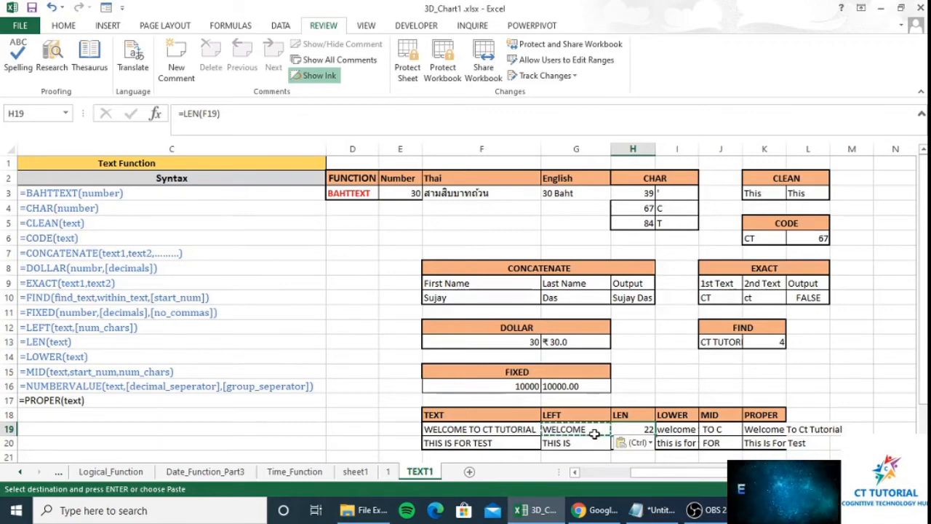
pyautogui.write('=len')
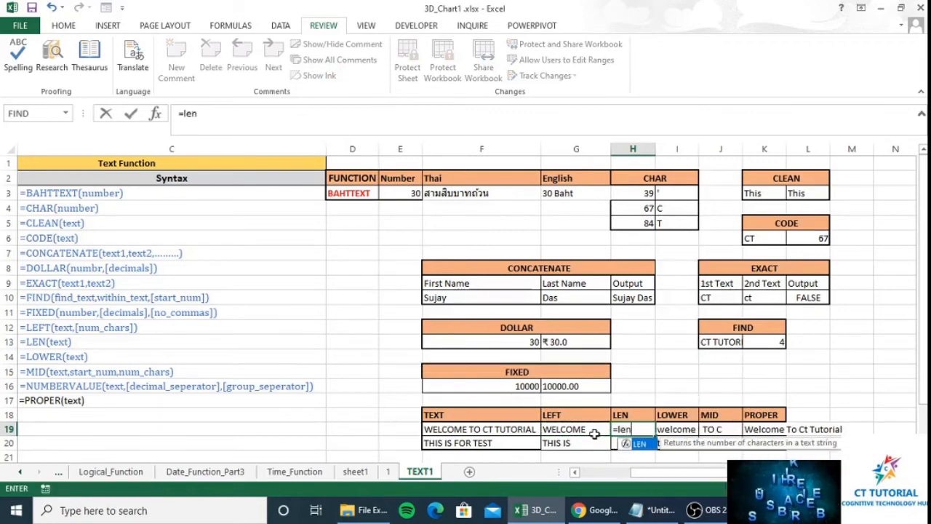
pyautogui.press('Tab')
pyautogui.click(594, 433)
pyautogui.press('Left')
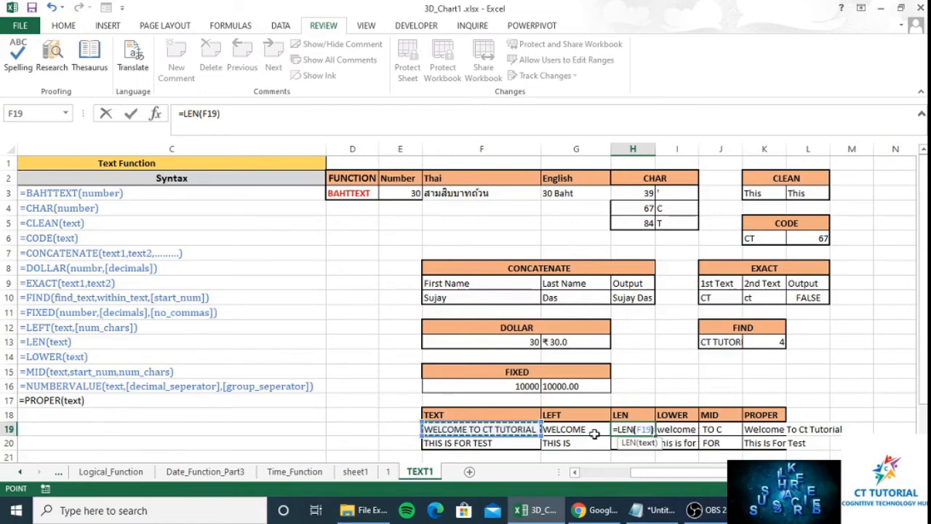
pyautogui.write(')')
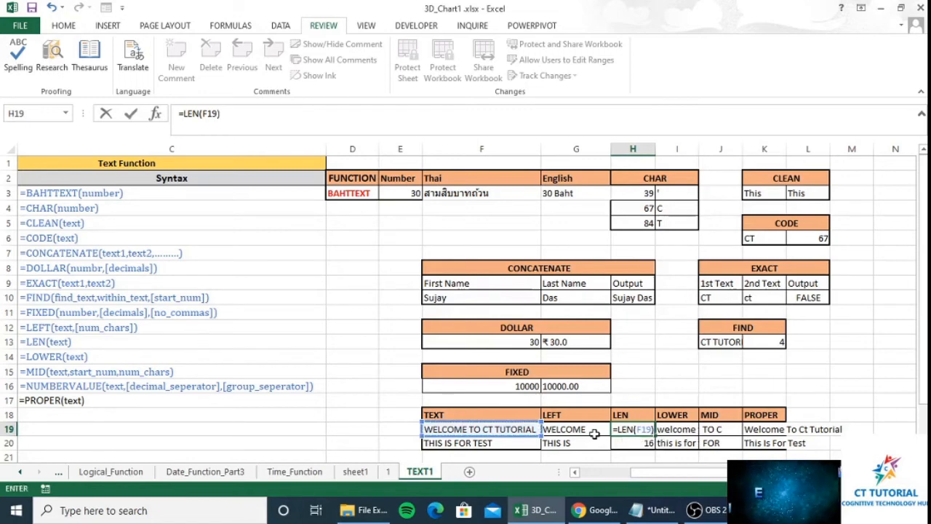
pyautogui.press('Return')
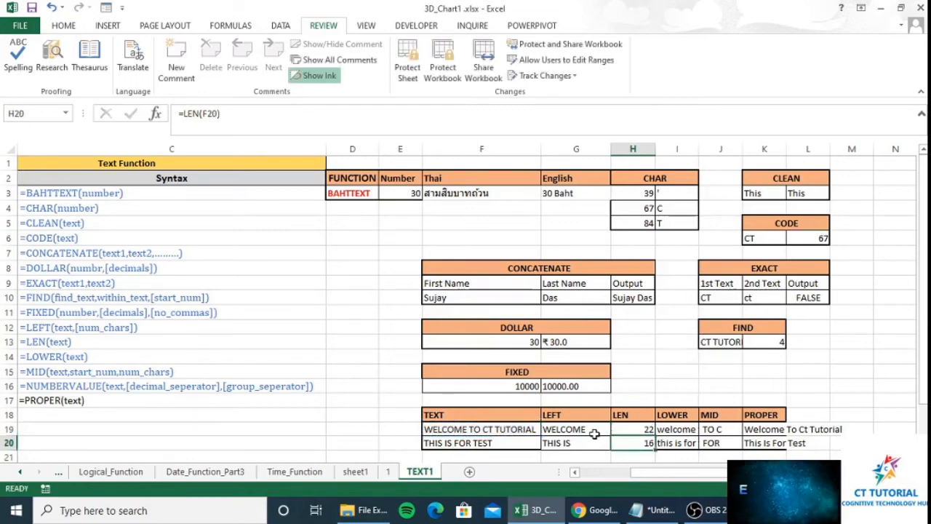
# - Copy the LEN result cells H19:H20
pyautogui.hotkey('ctrl', 'c')
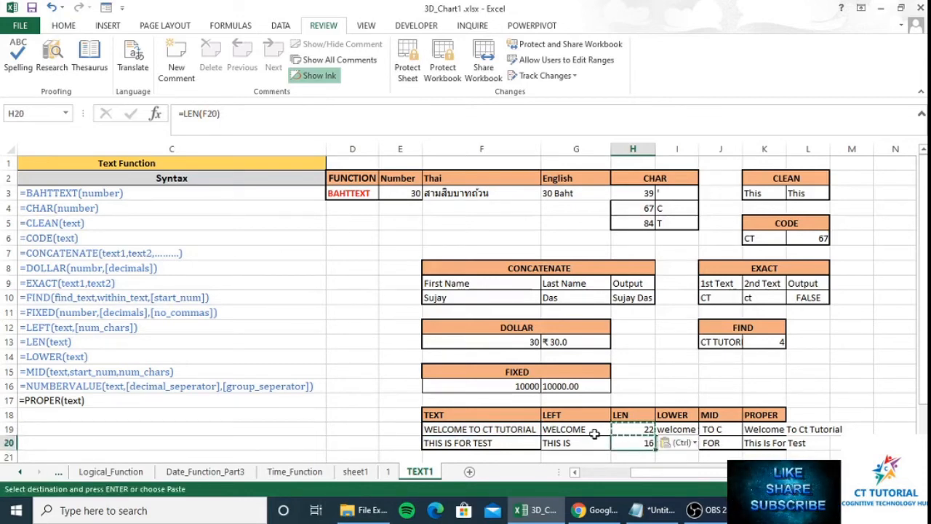
pyautogui.press('Up')
pyautogui.press('Right')
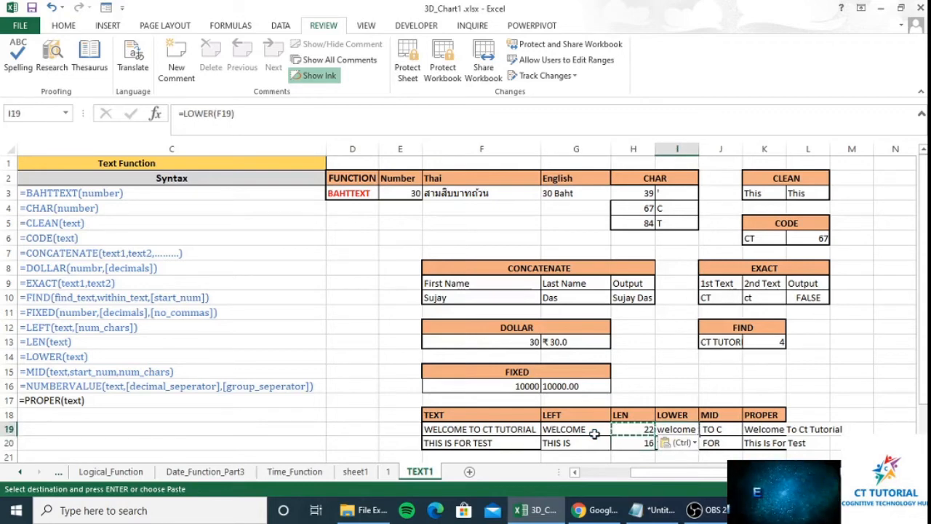
pyautogui.click(845, 352)
pyautogui.hotkey('ctrl', 'Up')
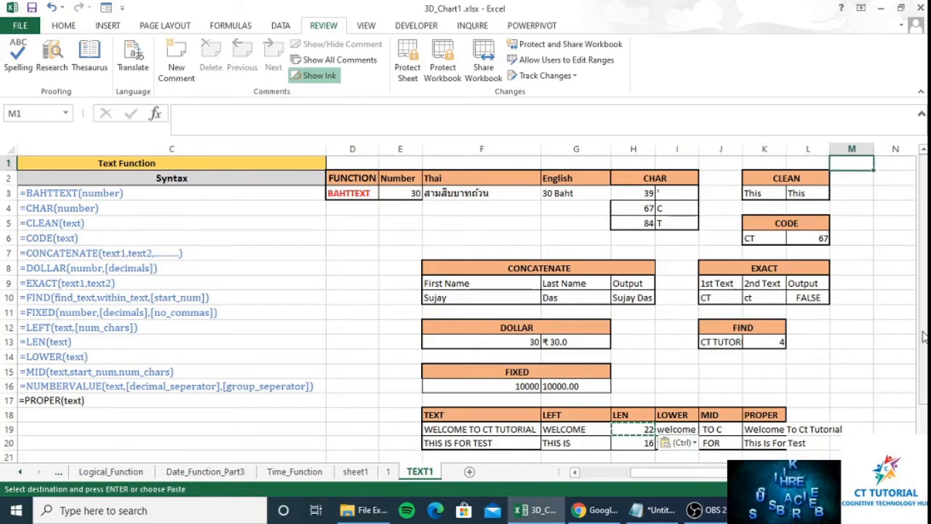
# - Enter =LOWER(F19) in I19, returning welcome to ct tutorial
pyautogui.moveTo(924, 337); pyautogui.dragTo(924, 342)
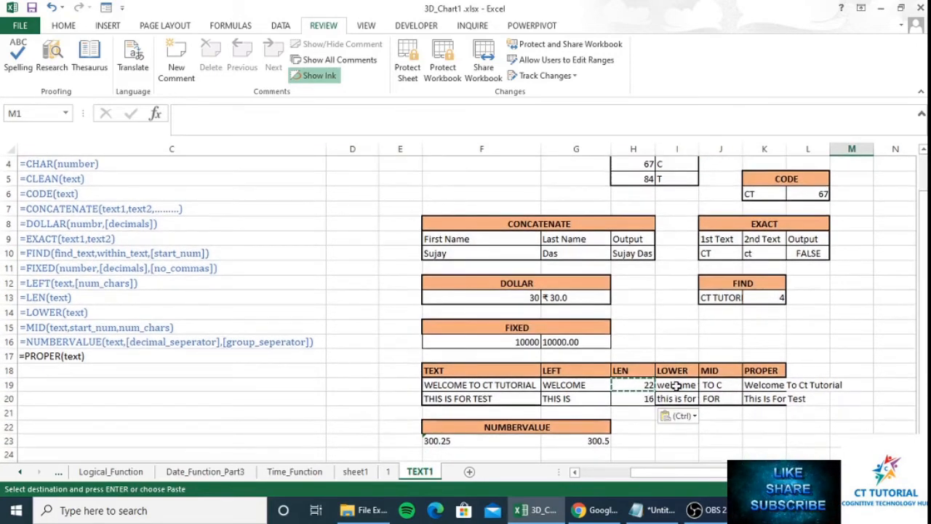
pyautogui.click(677, 386)
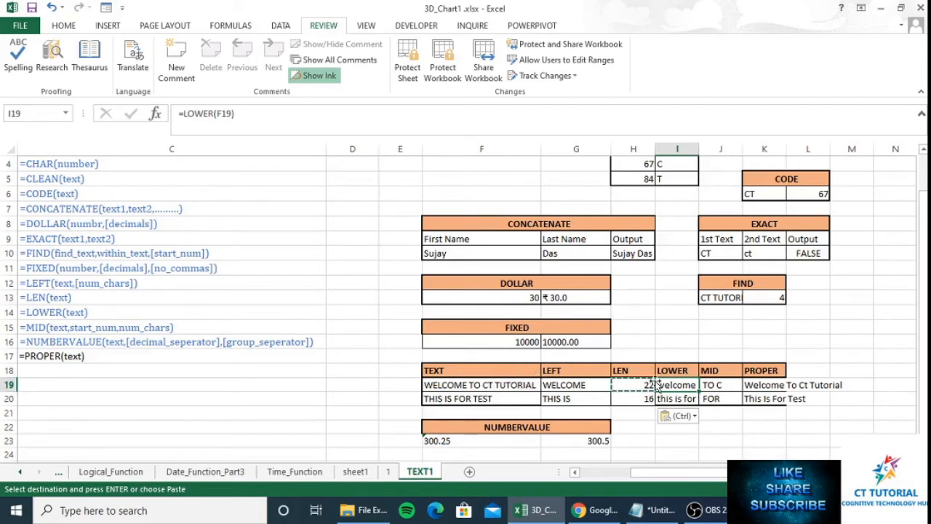
pyautogui.click(634, 384)
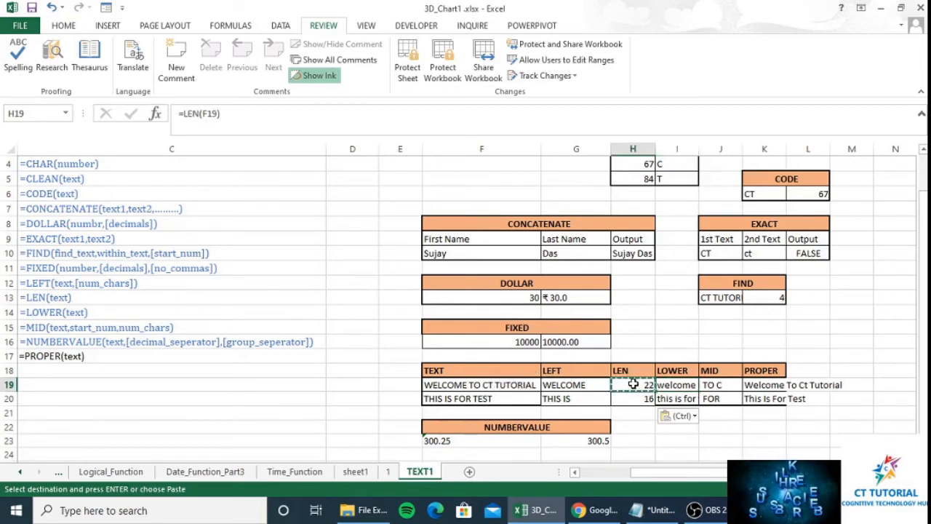
pyautogui.press('Right')
pyautogui.write('=')
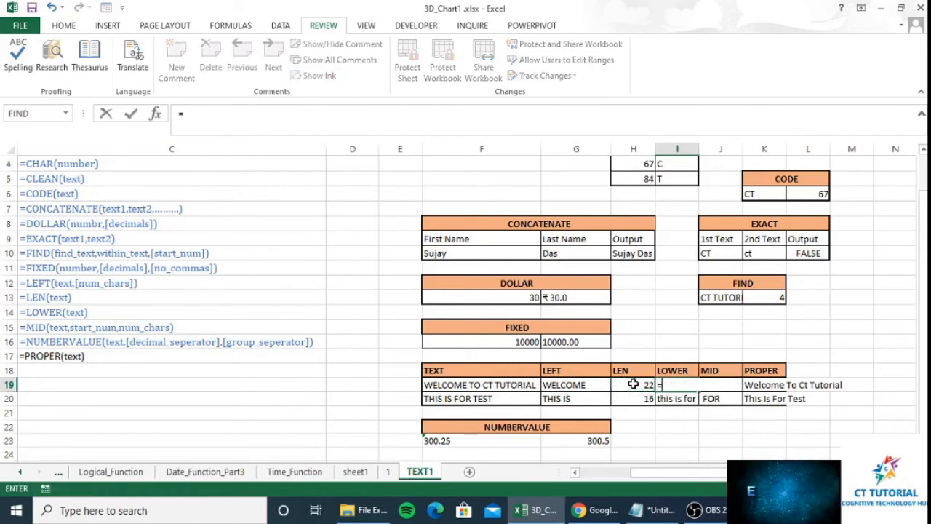
pyautogui.write('lower')
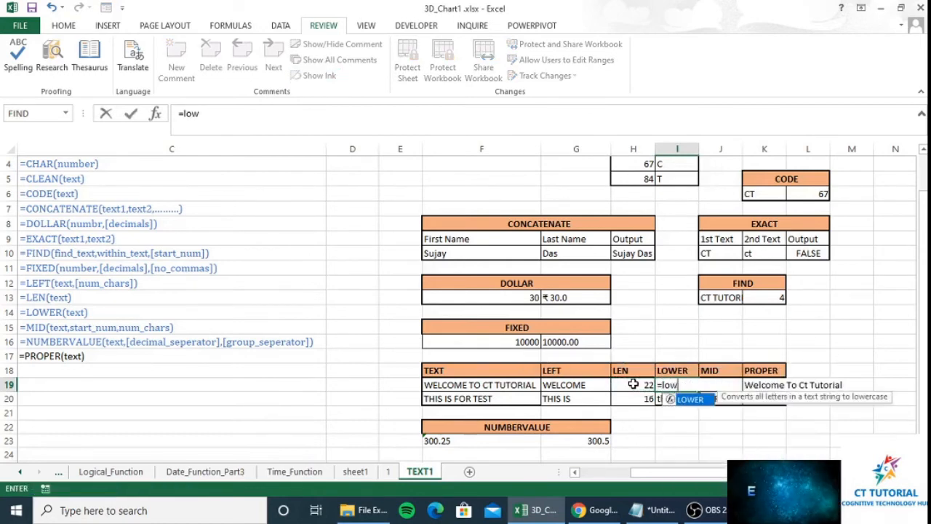
pyautogui.press('Tab')
pyautogui.press('Left')
pyautogui.press('Left')
pyautogui.press('Left')
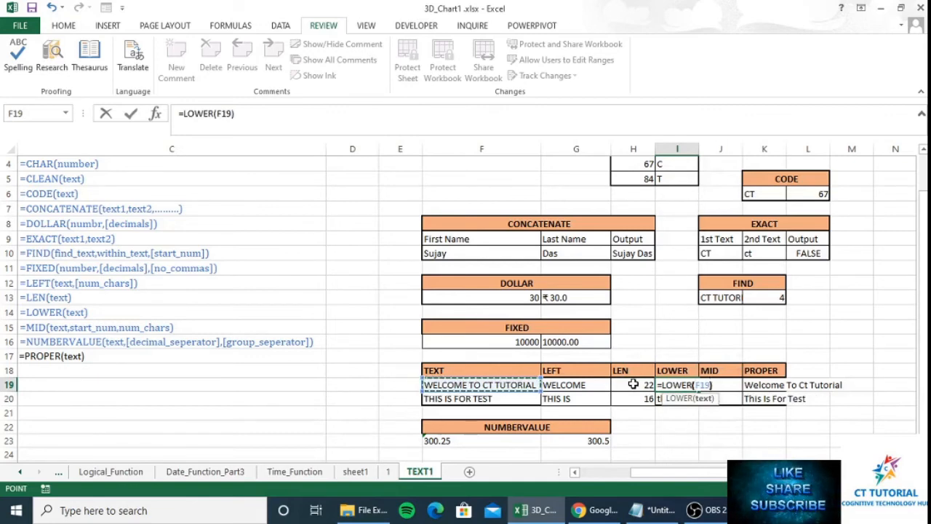
pyautogui.write(')')
pyautogui.press('Return')
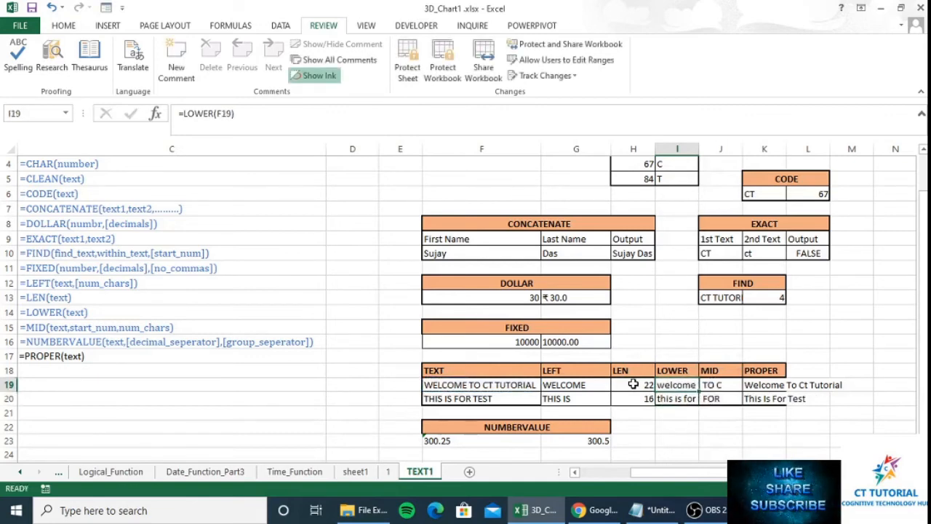
# - Autofit column I to fit the lowercase text
pyautogui.doubleClick(699, 149)
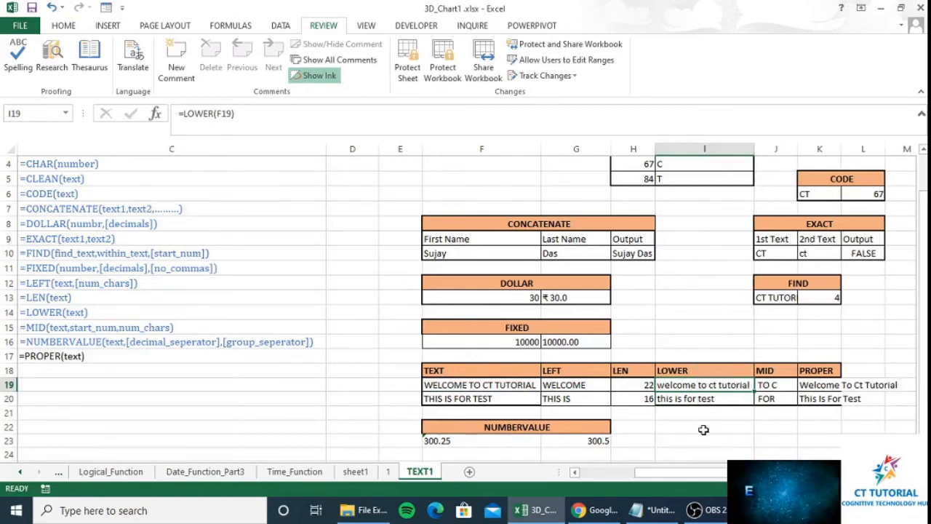
pyautogui.click(733, 398)
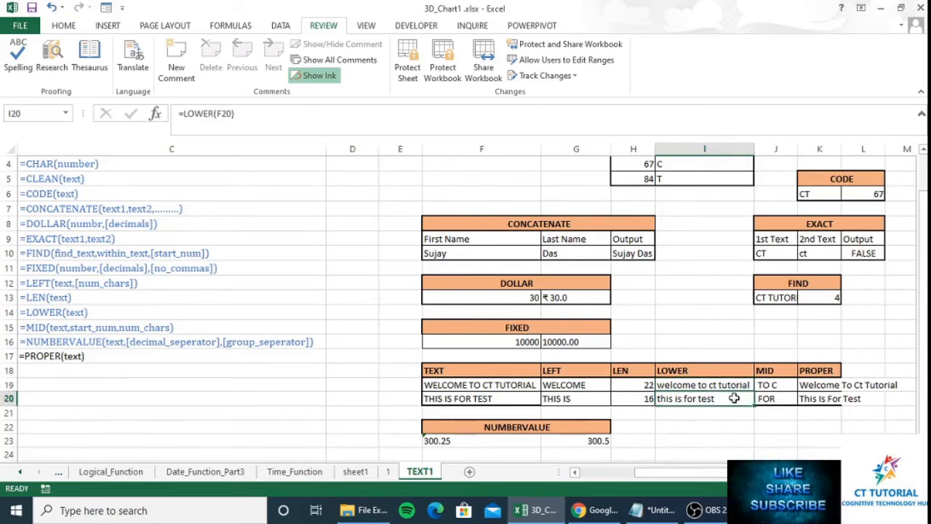
pyautogui.press('Right')
# - Enter =MID(F19,11,2) in J19 to extract CT
pyautogui.press('Up')
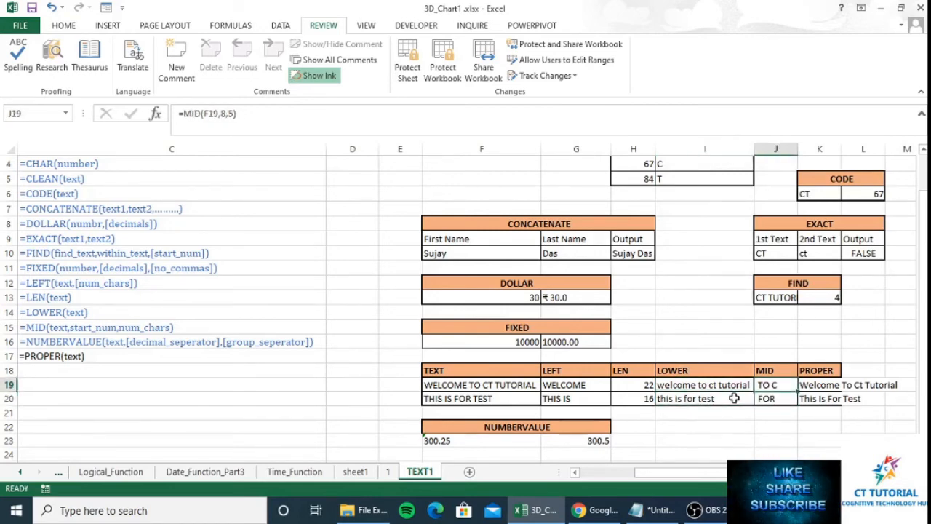
pyautogui.write('=mid')
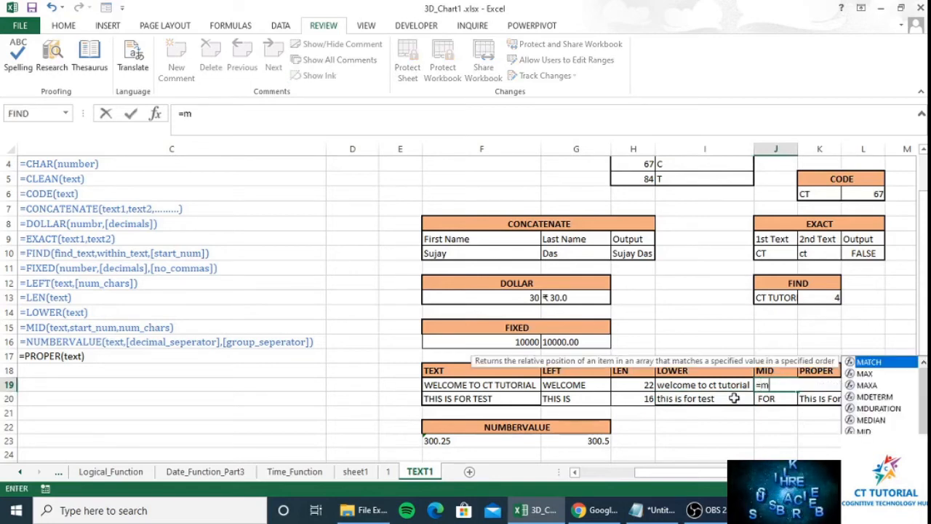
pyautogui.press('Tab')
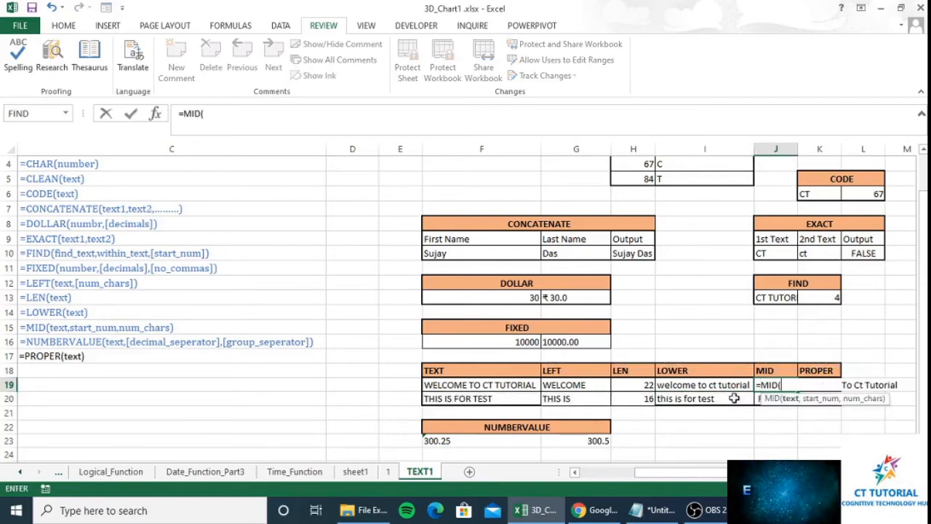
pyautogui.press('Left')
pyautogui.press('Left')
pyautogui.press('Left')
pyautogui.press('Left')
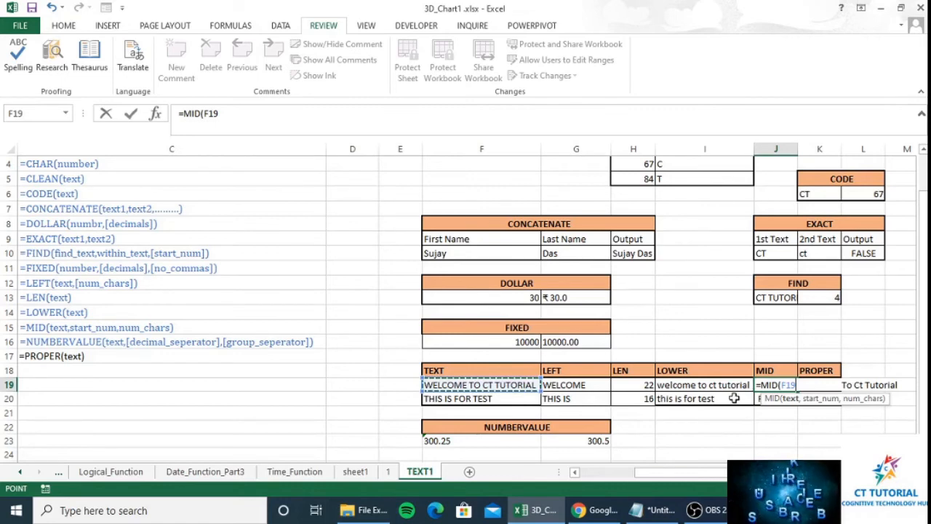
pyautogui.write(',')
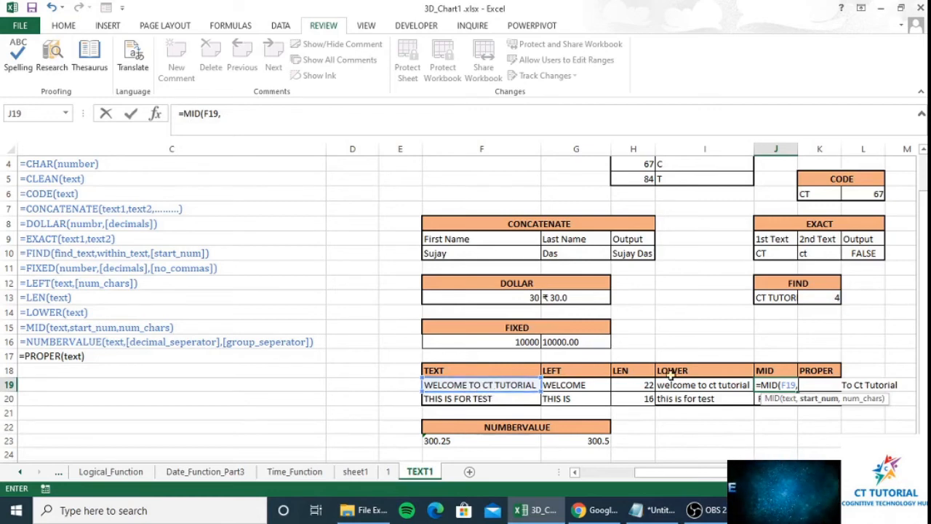
pyautogui.write('11')
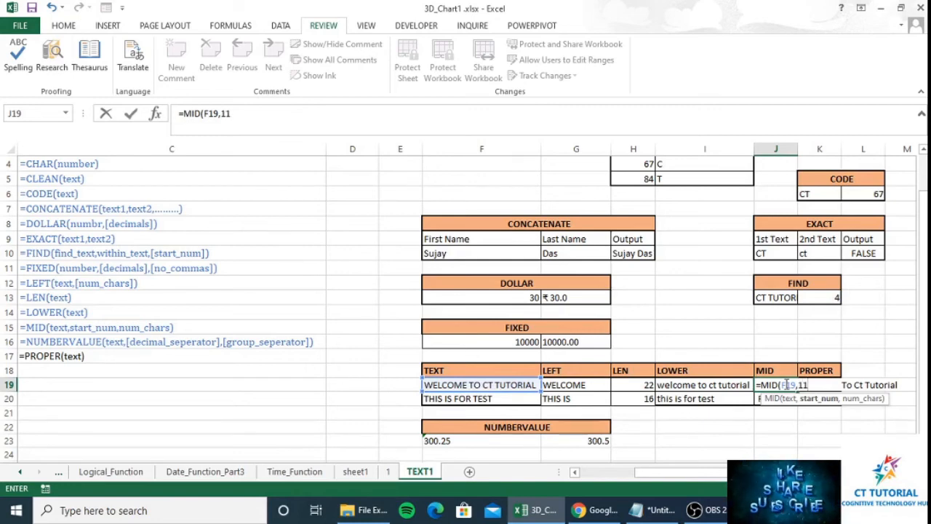
pyautogui.write(',')
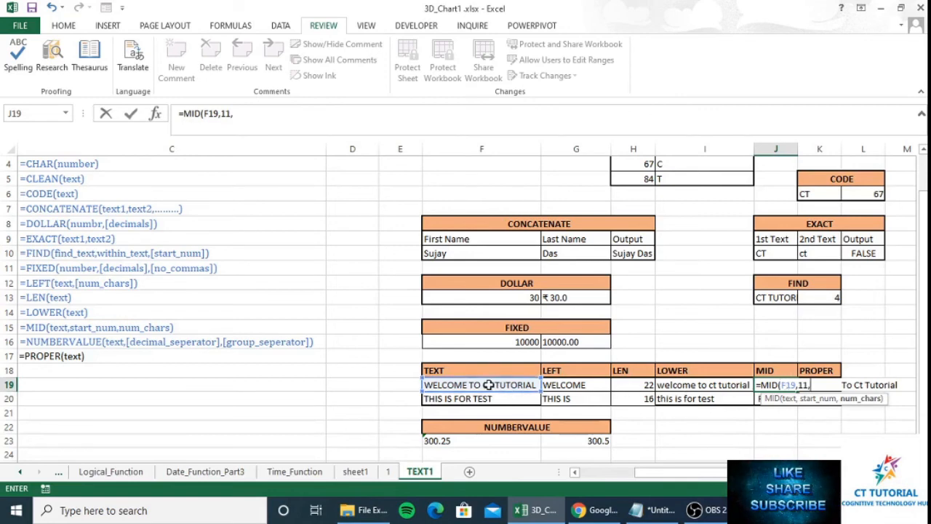
pyautogui.write('2')
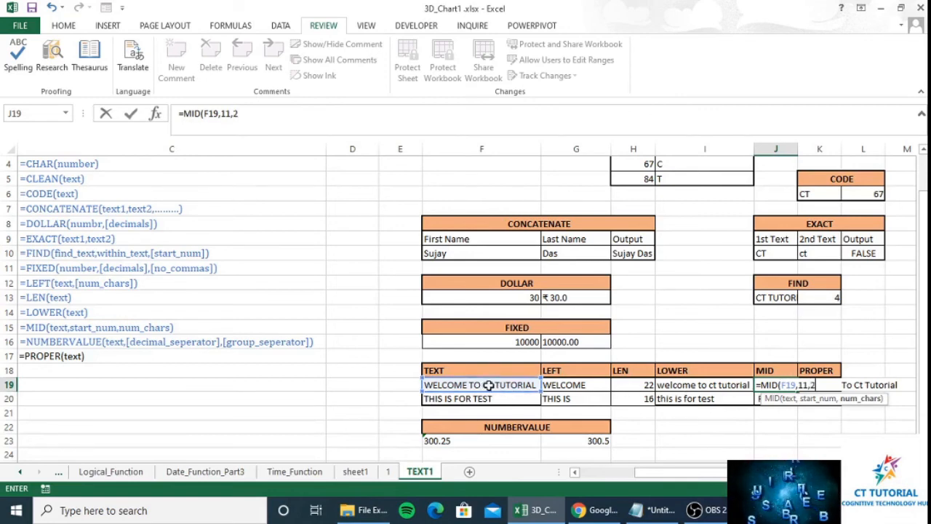
pyautogui.write(')')
pyautogui.press('Return')
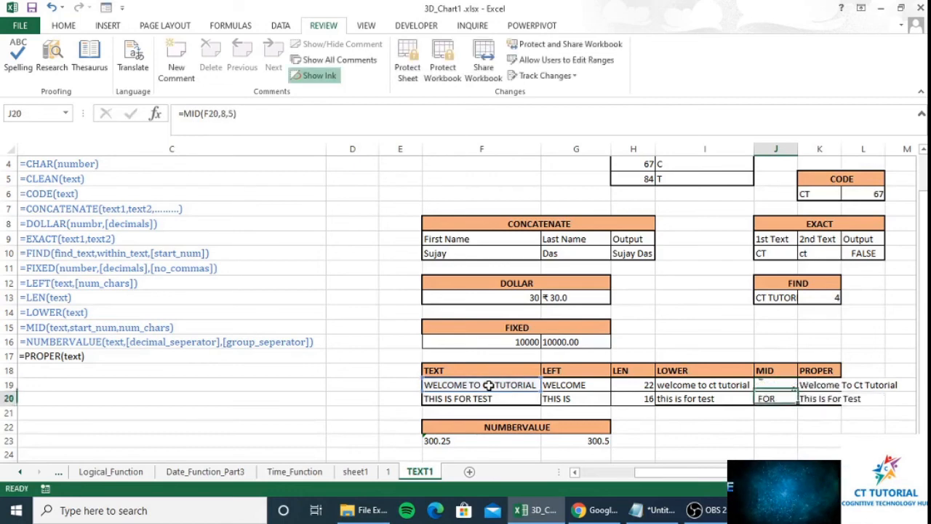
# - Reopen J19's MID formula and delete the character count 2
pyautogui.press('Up')
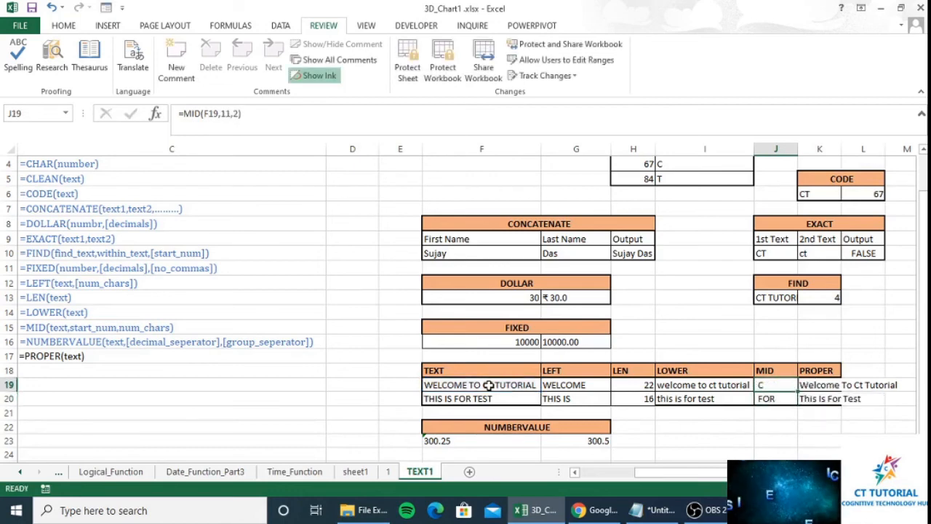
pyautogui.press('F2')
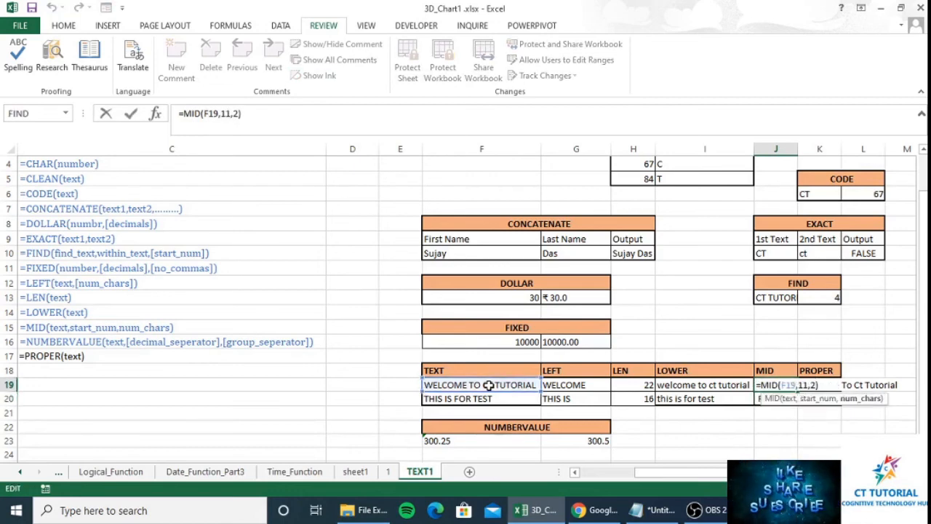
pyautogui.press('BackSpace')
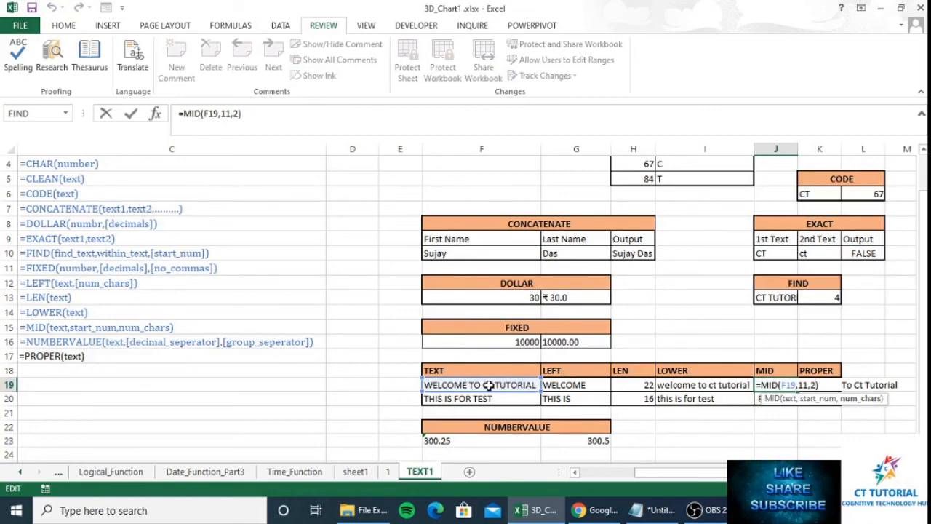
# - Set the MID count to 3, then enter =PROPER(F19) in K19
pyautogui.write('3')
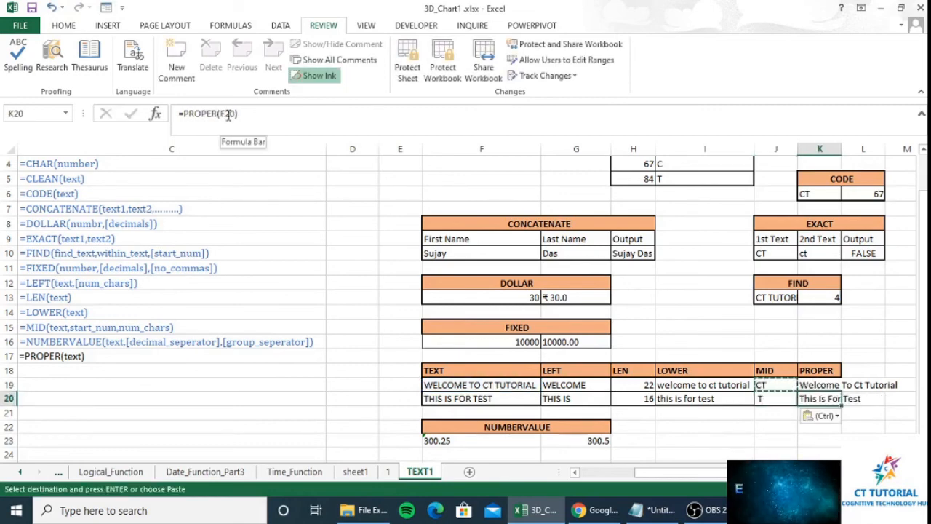
pyautogui.press('Up')
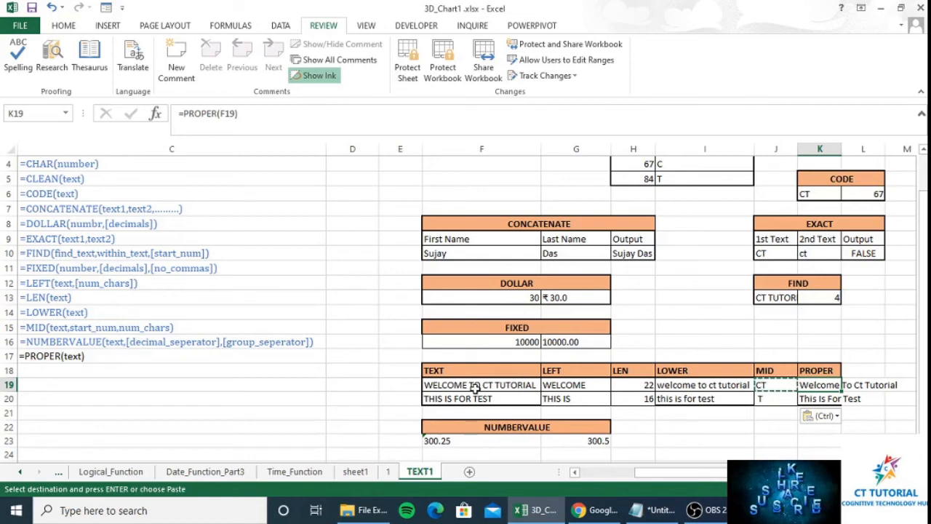
pyautogui.click(822, 386)
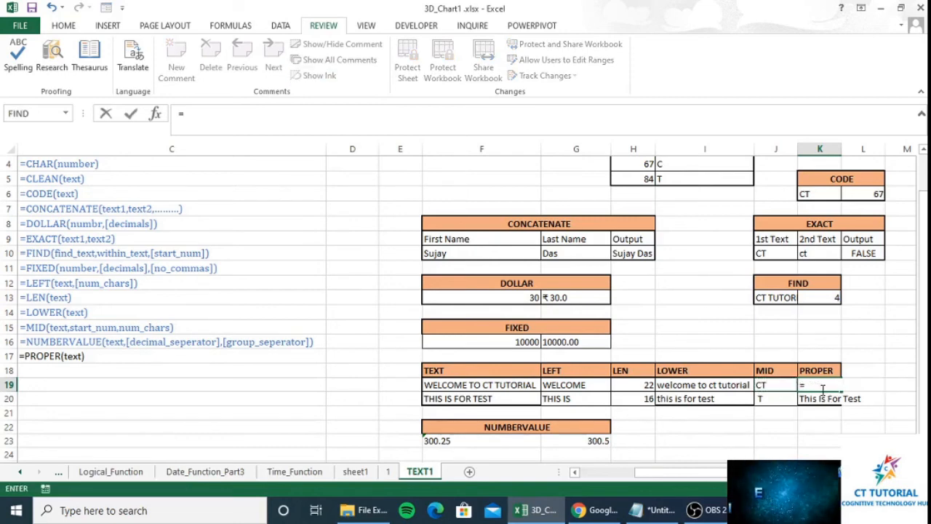
pyautogui.write('=proper')
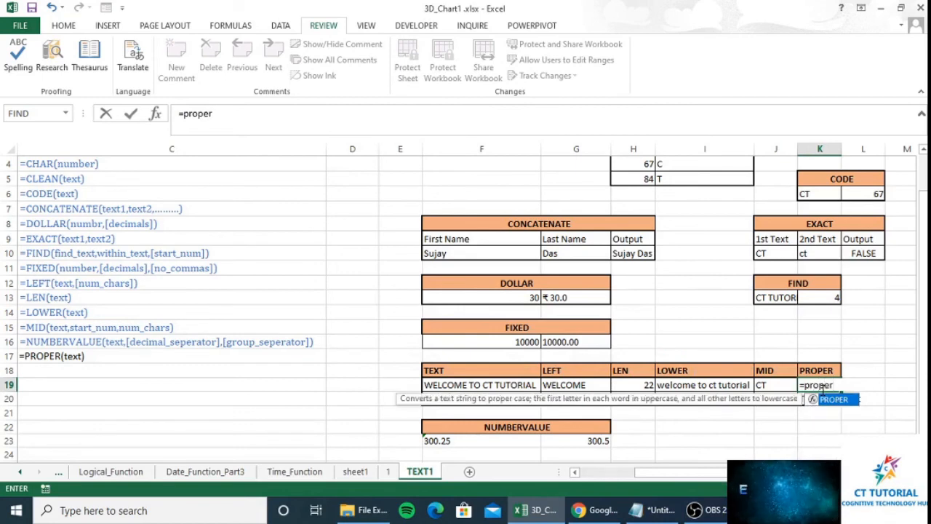
pyautogui.press('Tab')
pyautogui.press('Down')
pyautogui.press('Down')
pyautogui.press('Left')
pyautogui.press('Left')
pyautogui.press('Left')
pyautogui.press('Left')
pyautogui.press('Left')
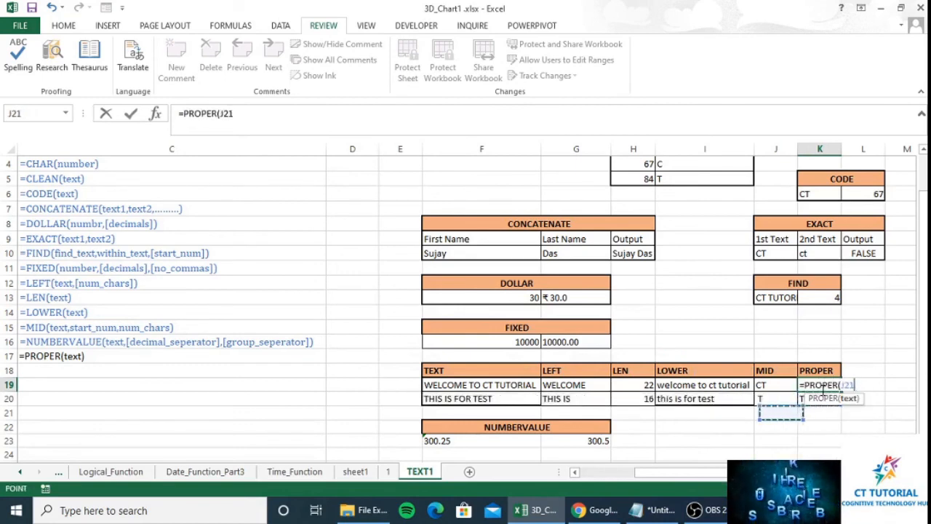
pyautogui.press('Up')
pyautogui.press('Up')
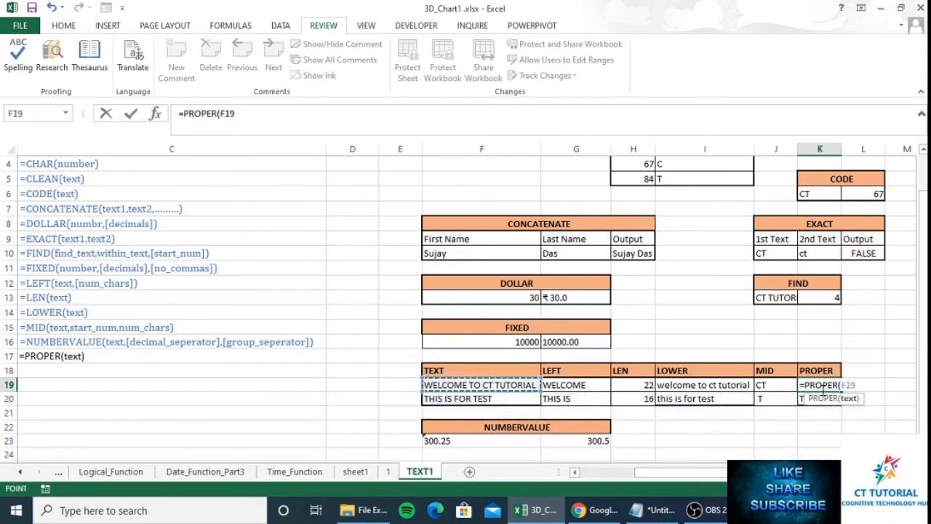
pyautogui.press('Return')
# - Copy the PROPER formula from K19 into K20
pyautogui.press('Up')
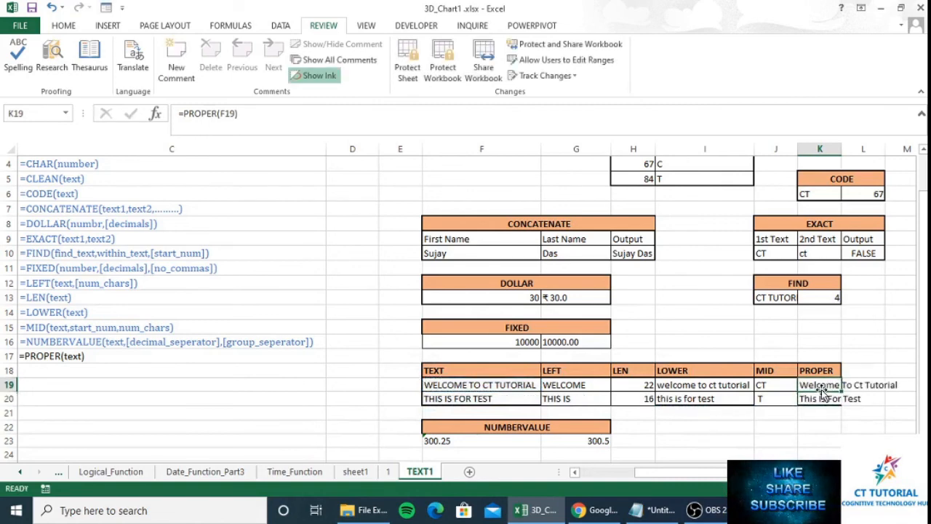
pyautogui.hotkey('ctrl', 'c')
pyautogui.press('Down')
pyautogui.hotkey('ctrl', 'v')
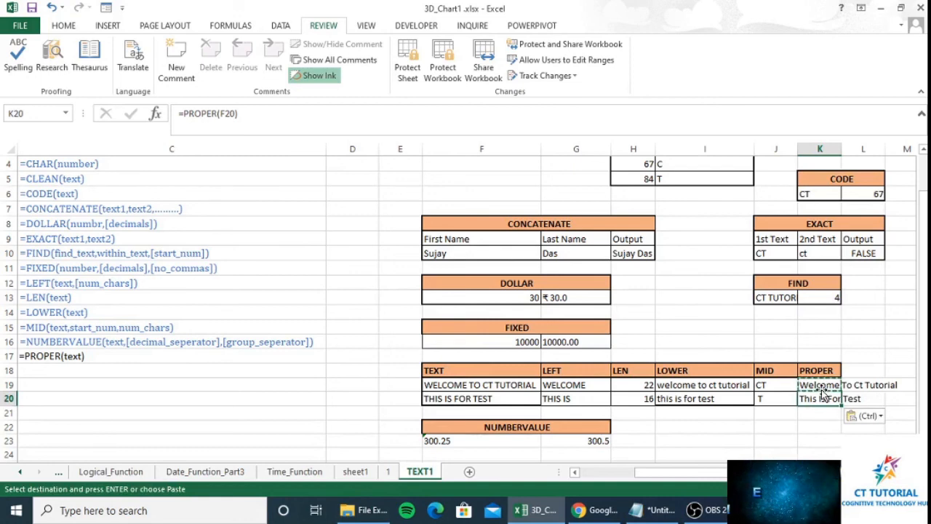
# - Apply the Text number format to F23 (300.25) from the Home tab
pyautogui.click(579, 452)
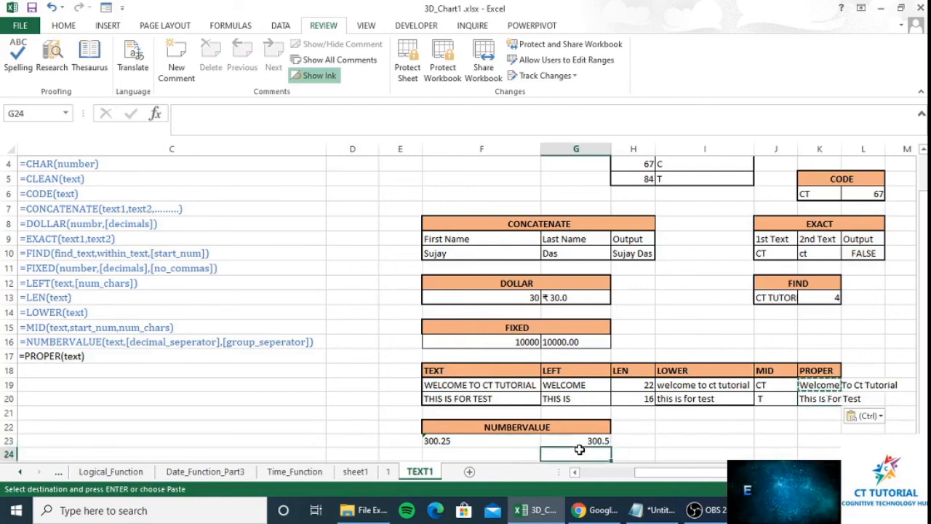
pyautogui.click(586, 441)
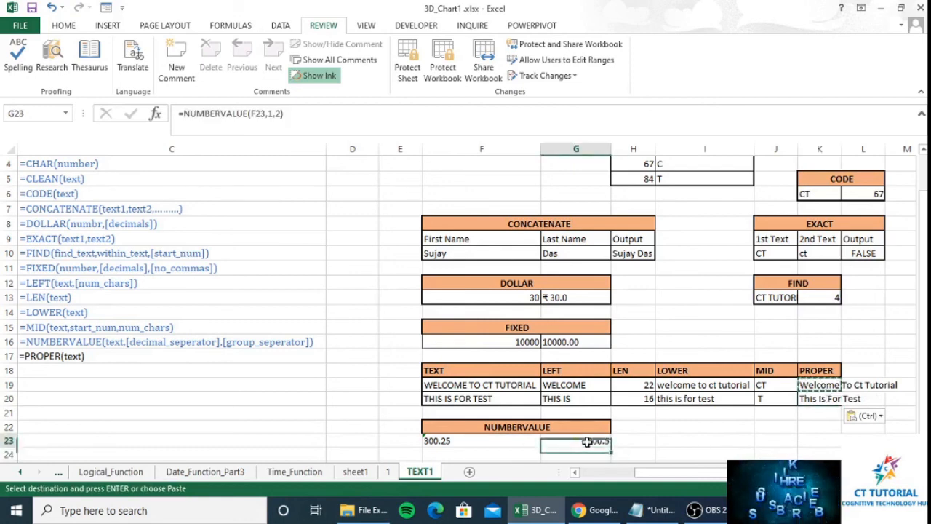
pyautogui.click(511, 437)
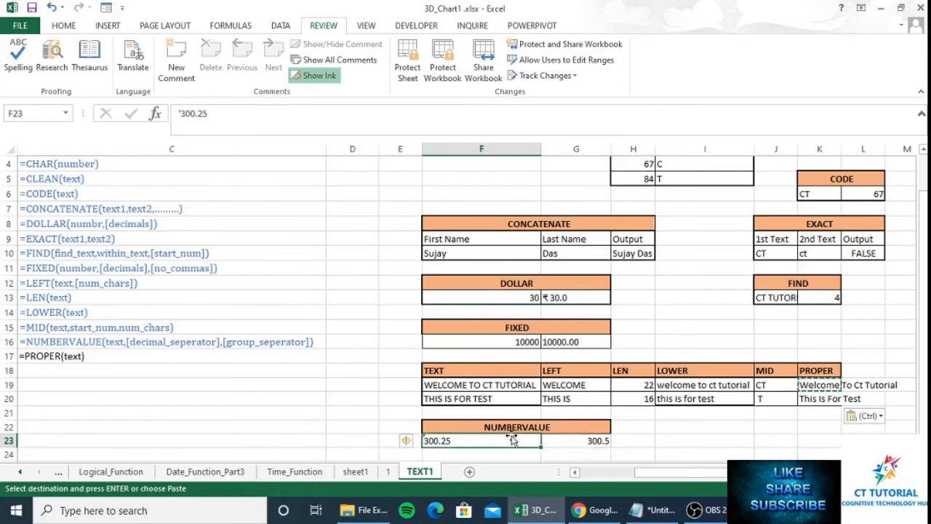
pyautogui.click(72, 27)
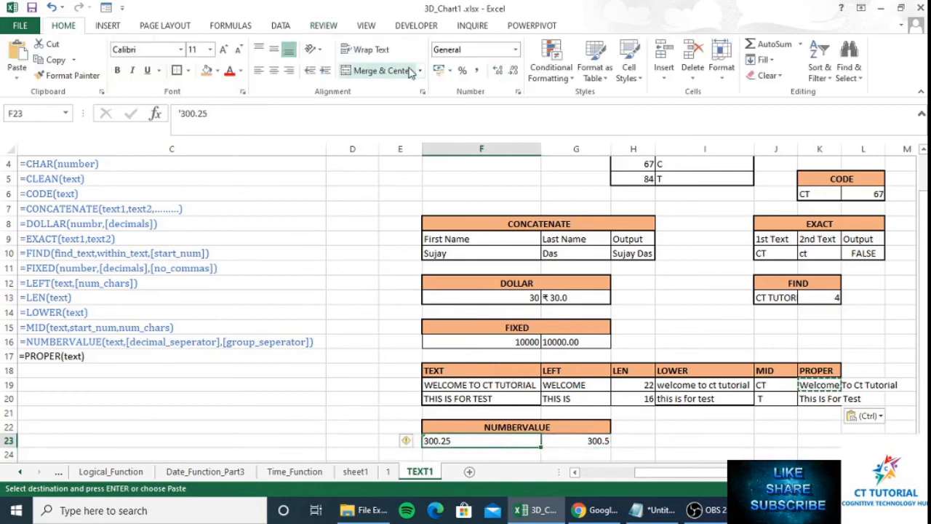
pyautogui.click(517, 51)
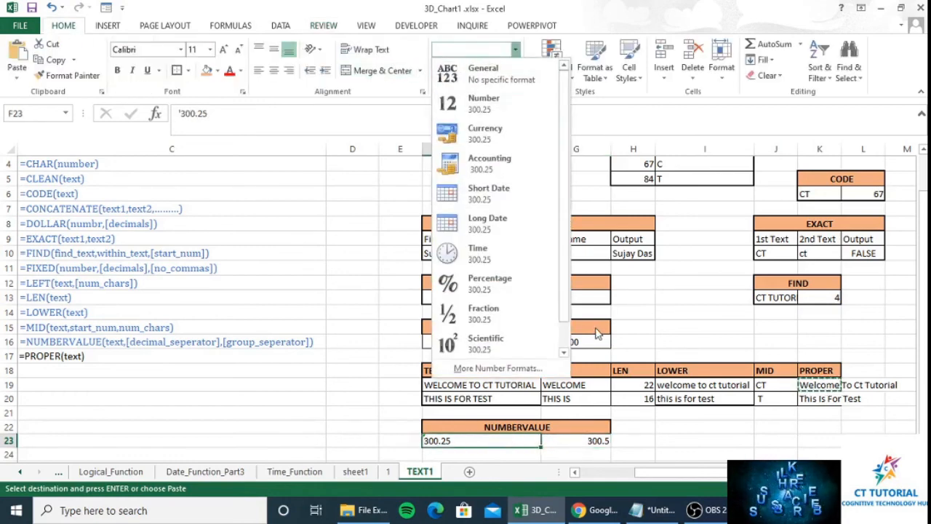
pyautogui.scroll(-1, 560, 266)
pyautogui.click(480, 340)
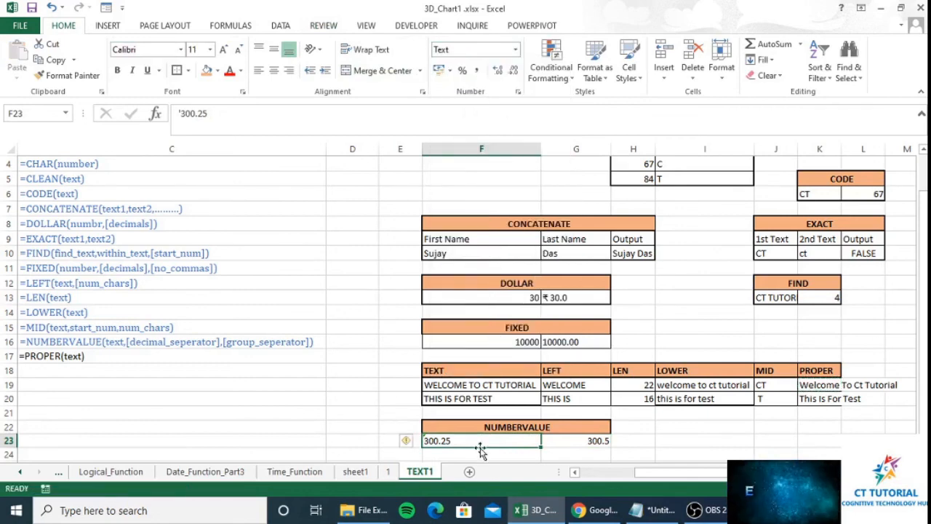
pyautogui.click(560, 447)
# - Enter =NUMBERVALUE(F23,".",",") in G23, dismissing the Filter Keys prompt, to return 300.25
pyautogui.write('=')
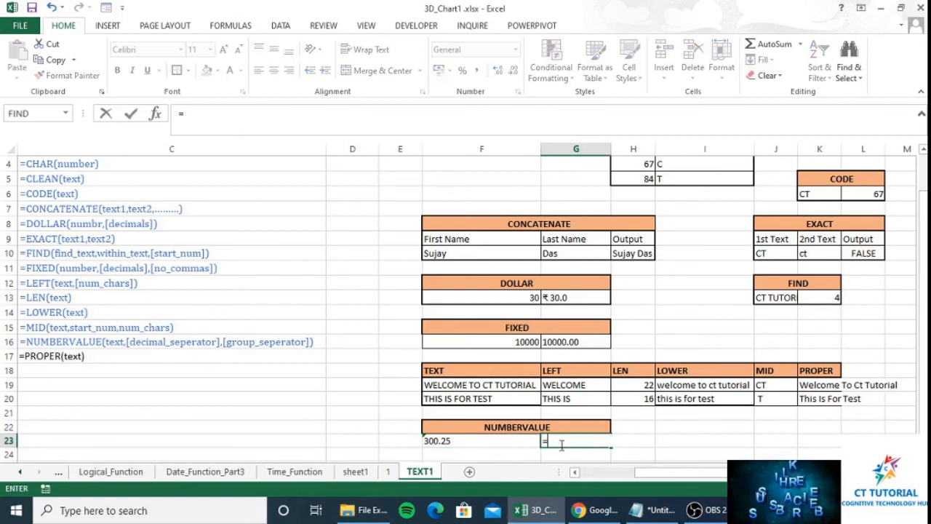
pyautogui.write('num')
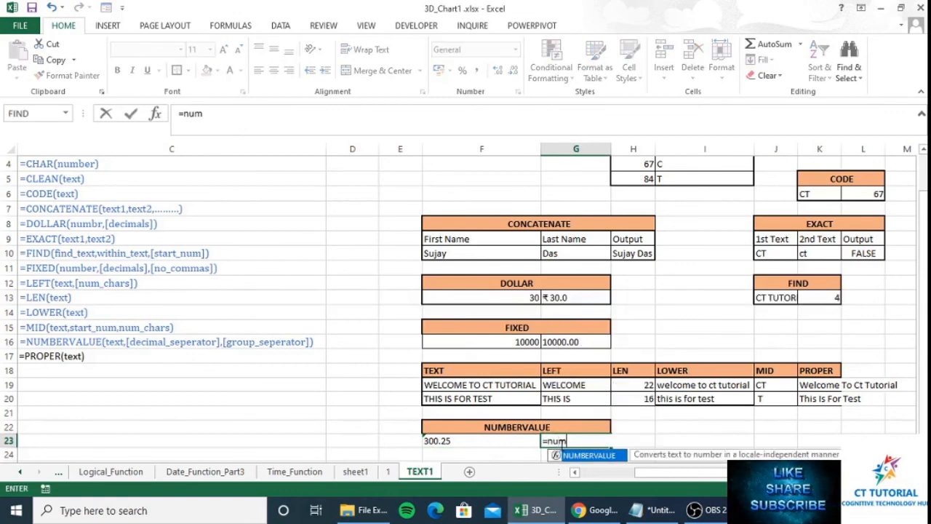
pyautogui.press('Tab')
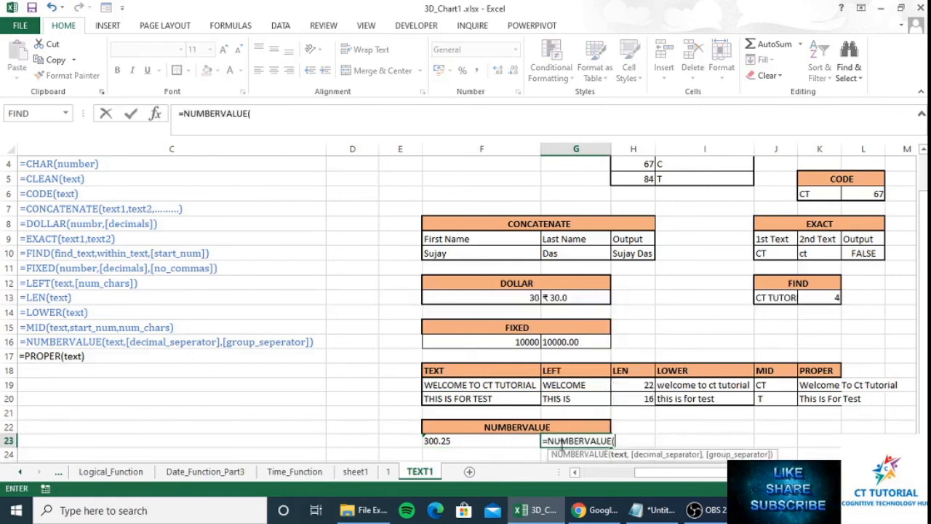
pyautogui.press('Left')
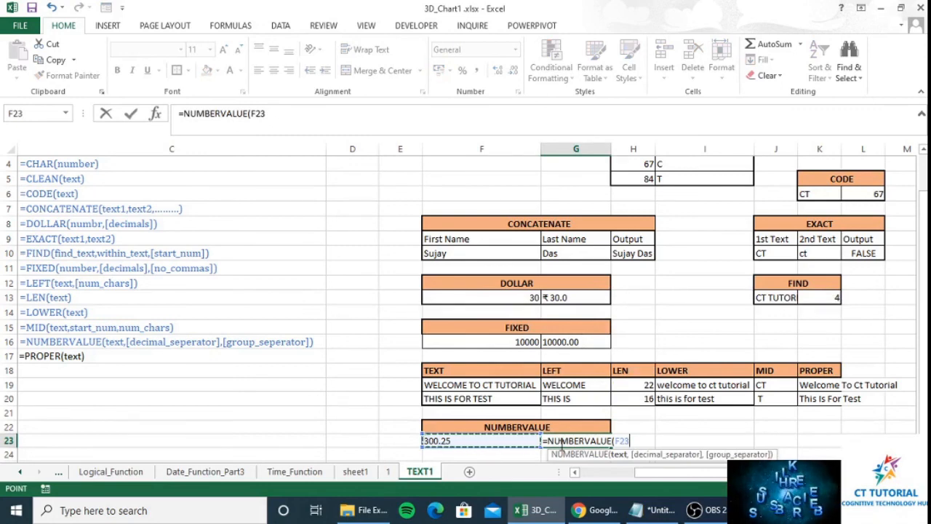
pyautogui.write(',')
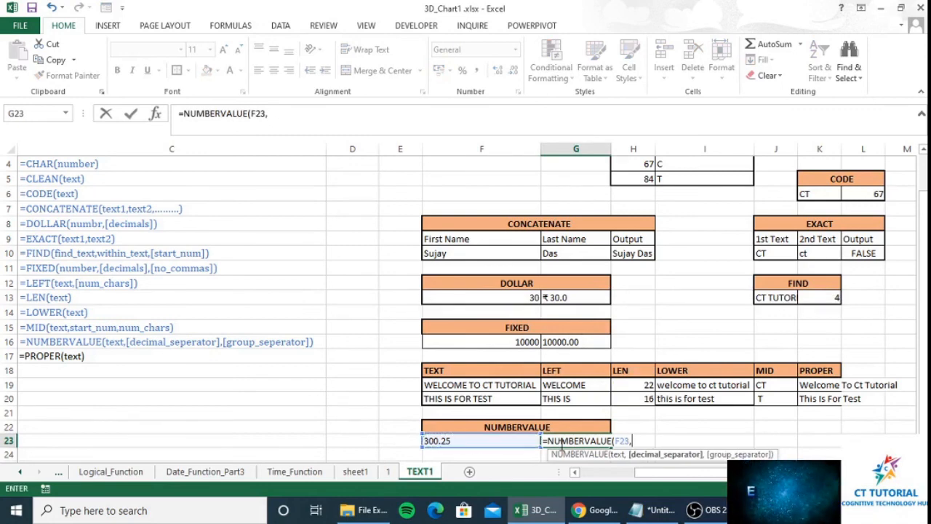
pyautogui.write('"')
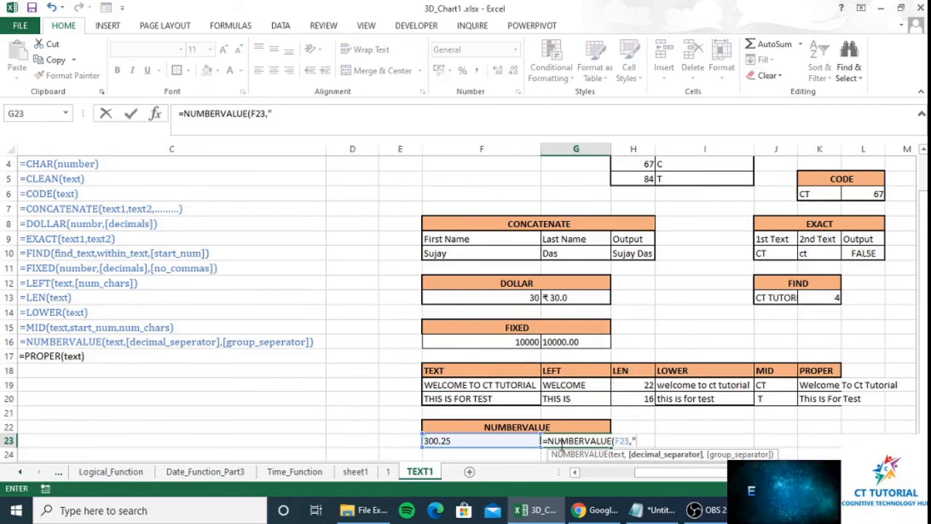
pyautogui.write('.')
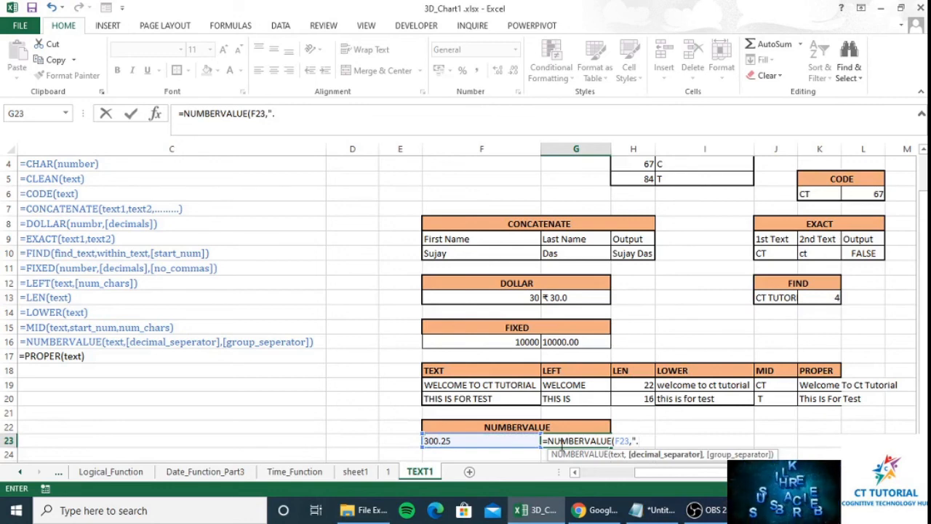
pyautogui.write('",')
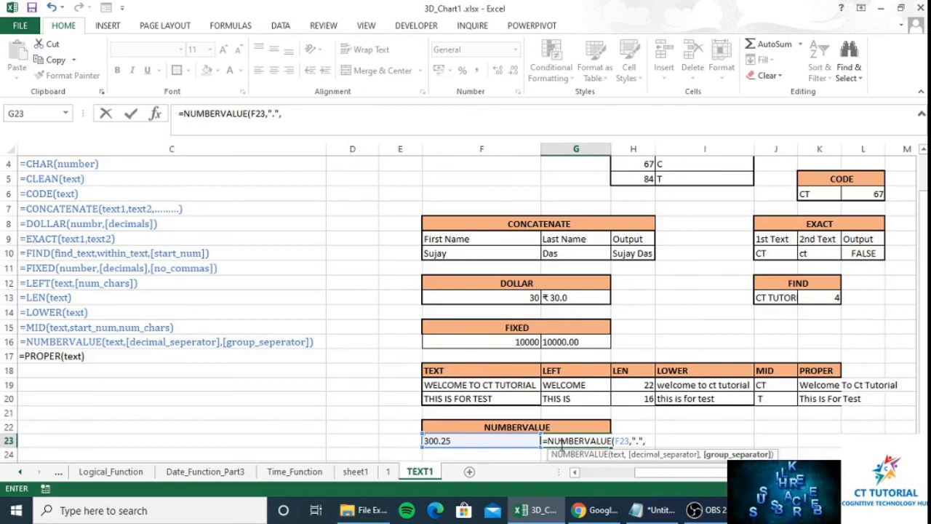
pyautogui.write('"')
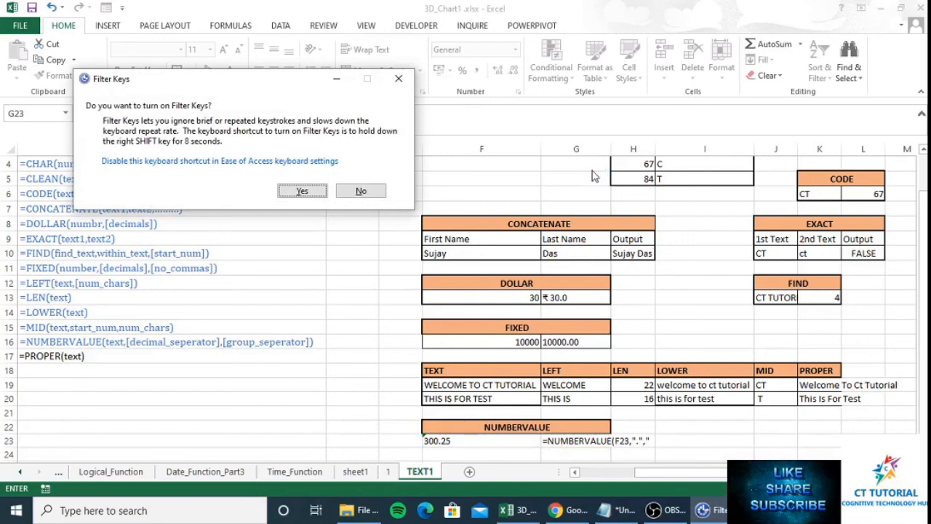
pyautogui.click(399, 78)
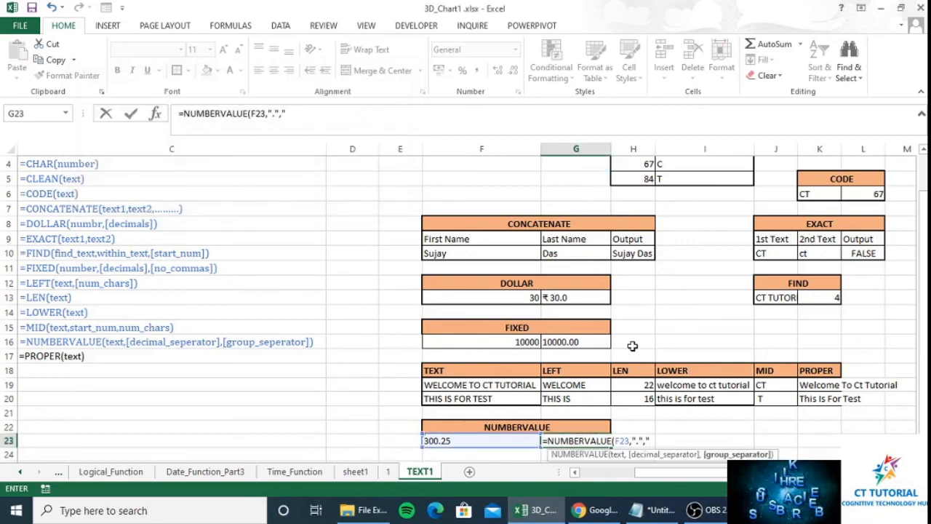
pyautogui.write(',"')
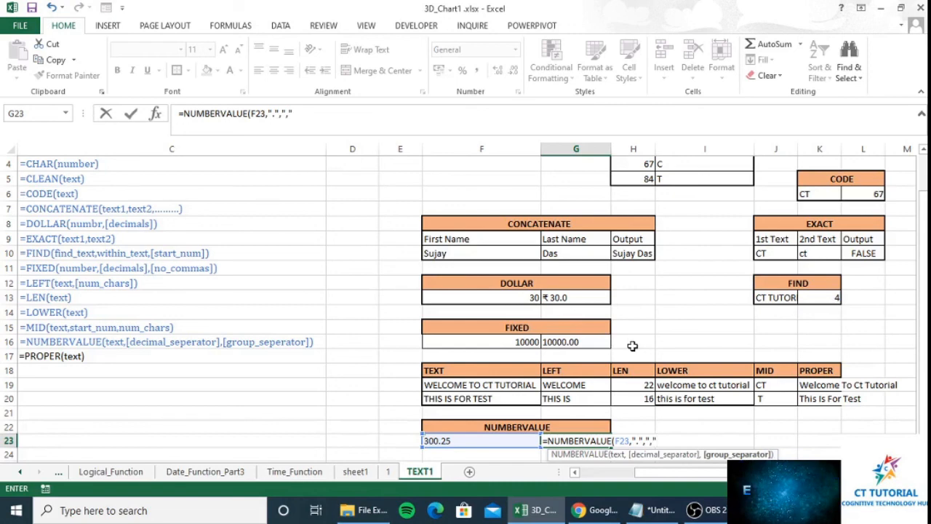
pyautogui.write(')')
pyautogui.press('Return')
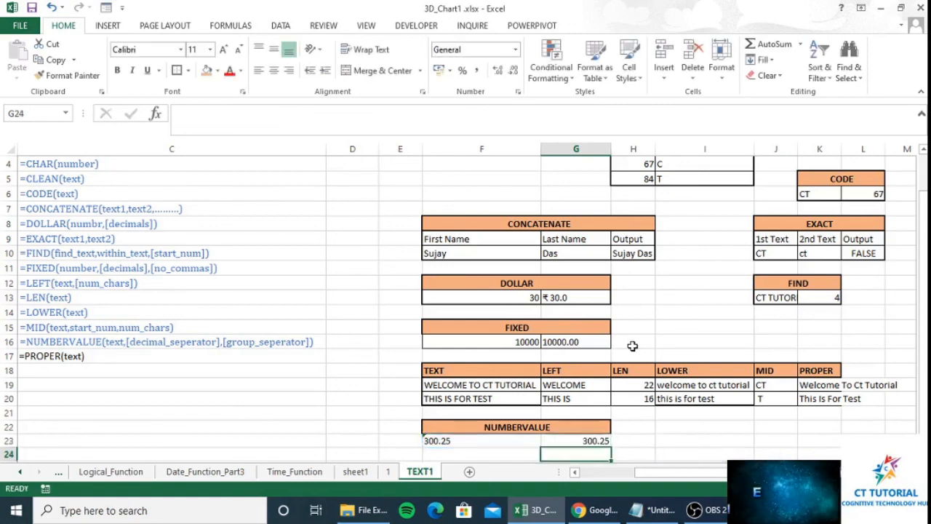
# - Replace the NUMBERVALUE input in F23 so F23 and its G23 result read 500000000
pyautogui.press('Up')
pyautogui.press('Left')
pyautogui.press('Left')
pyautogui.press('Right')
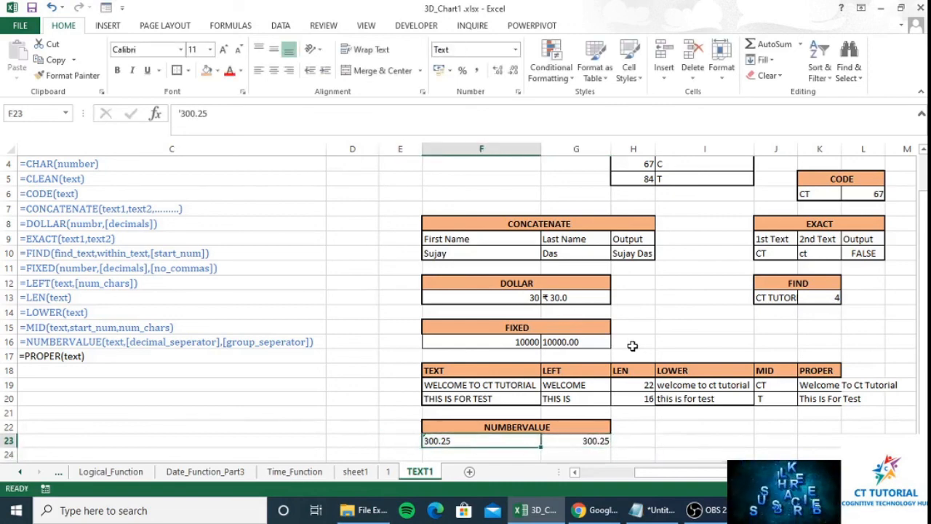
pyautogui.press('Right')
pyautogui.press('Left')
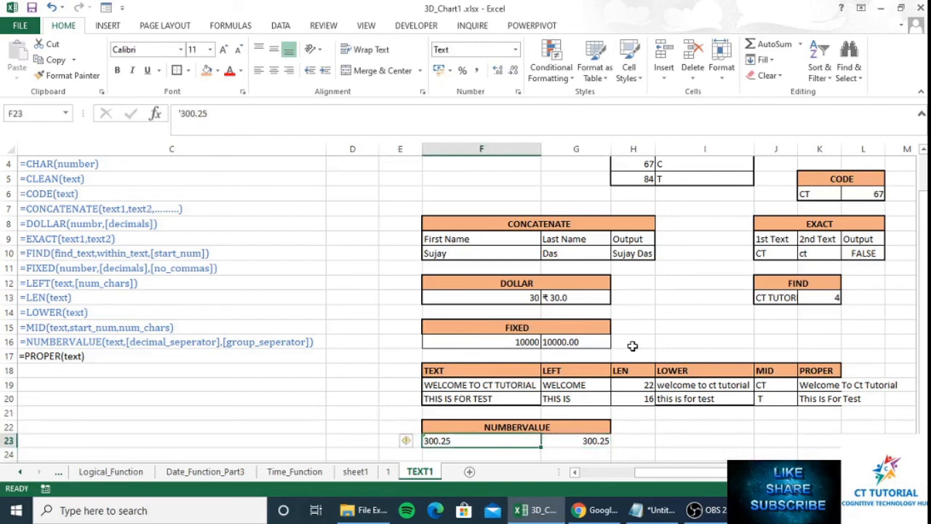
pyautogui.write('10000')
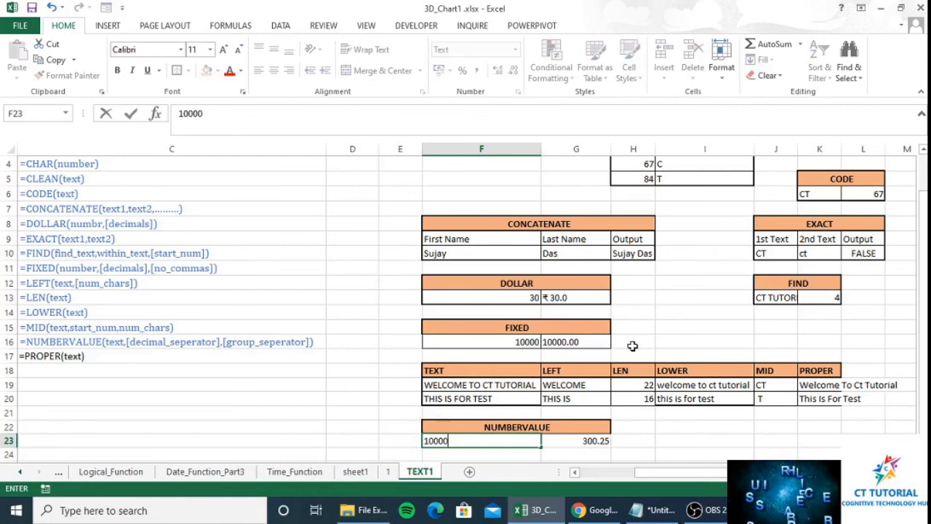
pyautogui.press('Return')
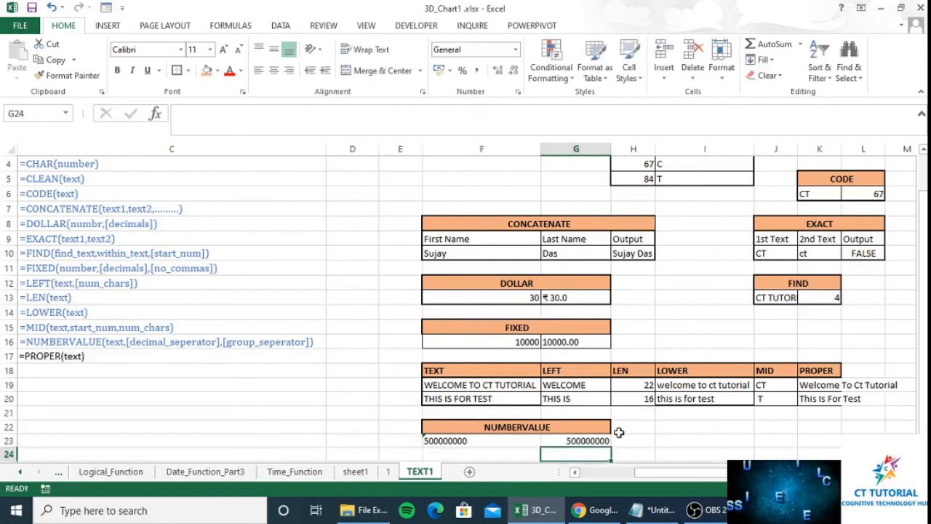